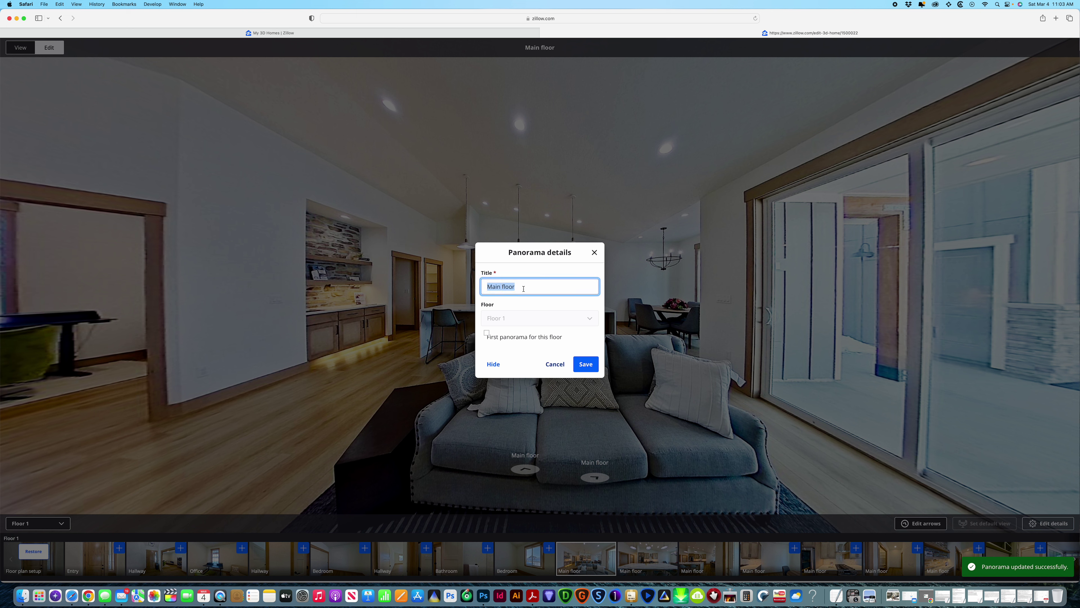
# Title the current living room panorama "Living Room" and the following kitchen island panorama "Island", saving both.
pyautogui.write('Living')
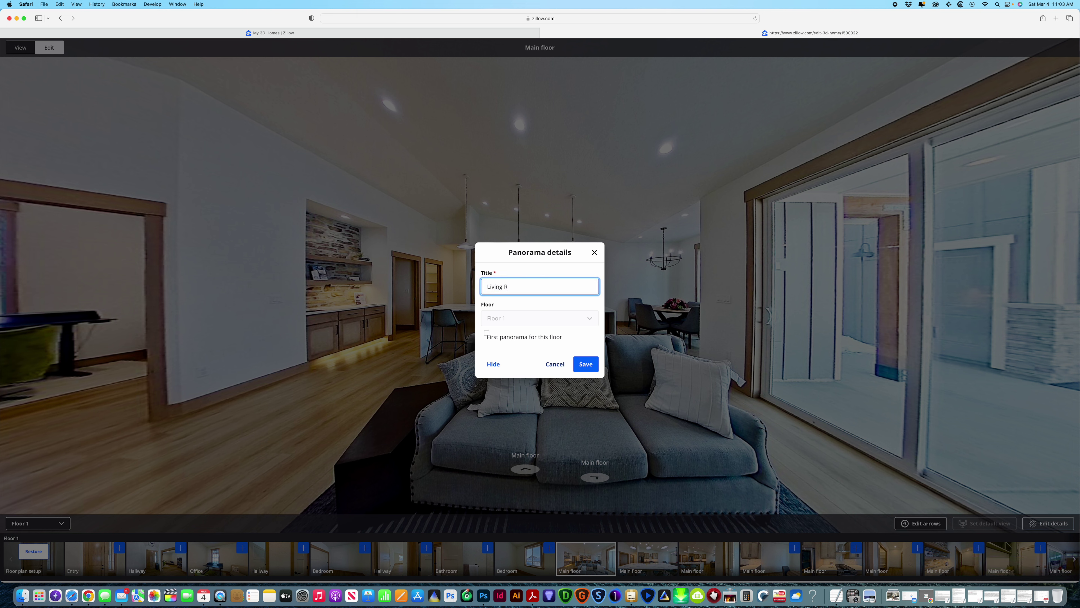
pyautogui.click(586, 364)
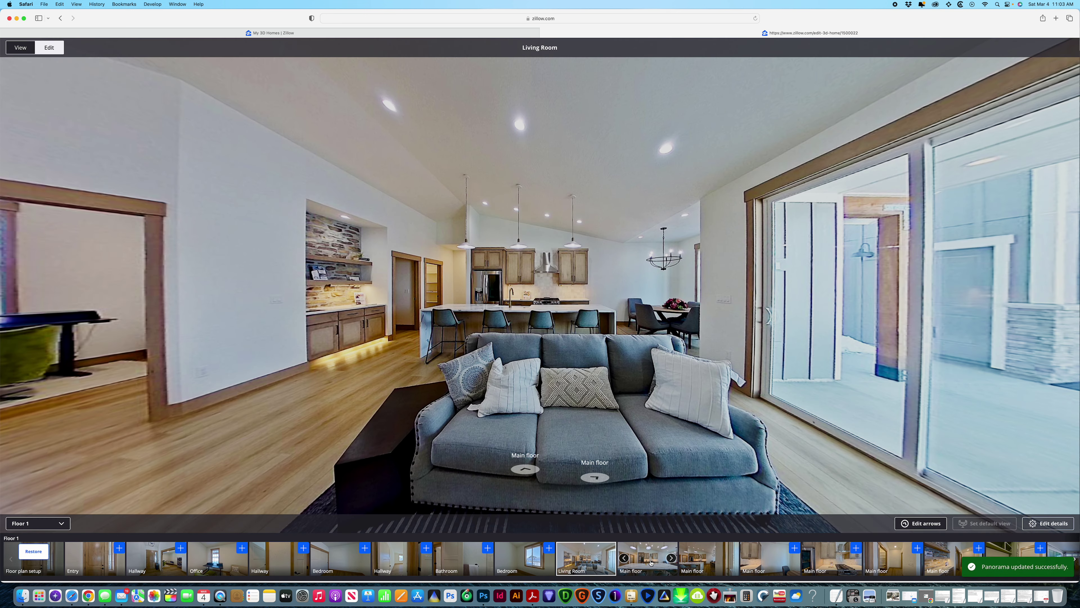
pyautogui.click(651, 562)
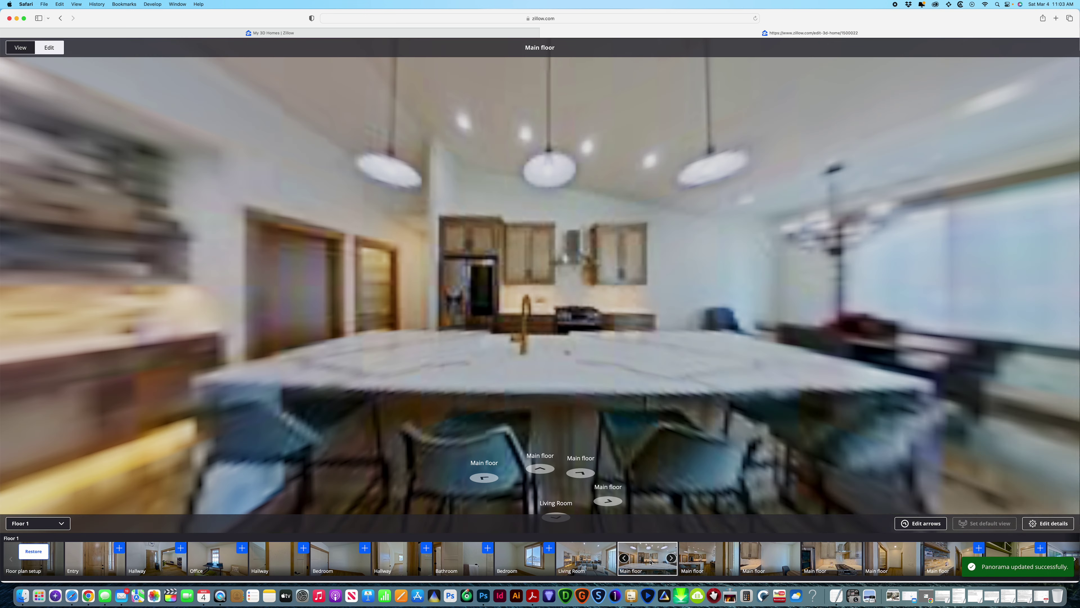
pyautogui.click(1058, 524)
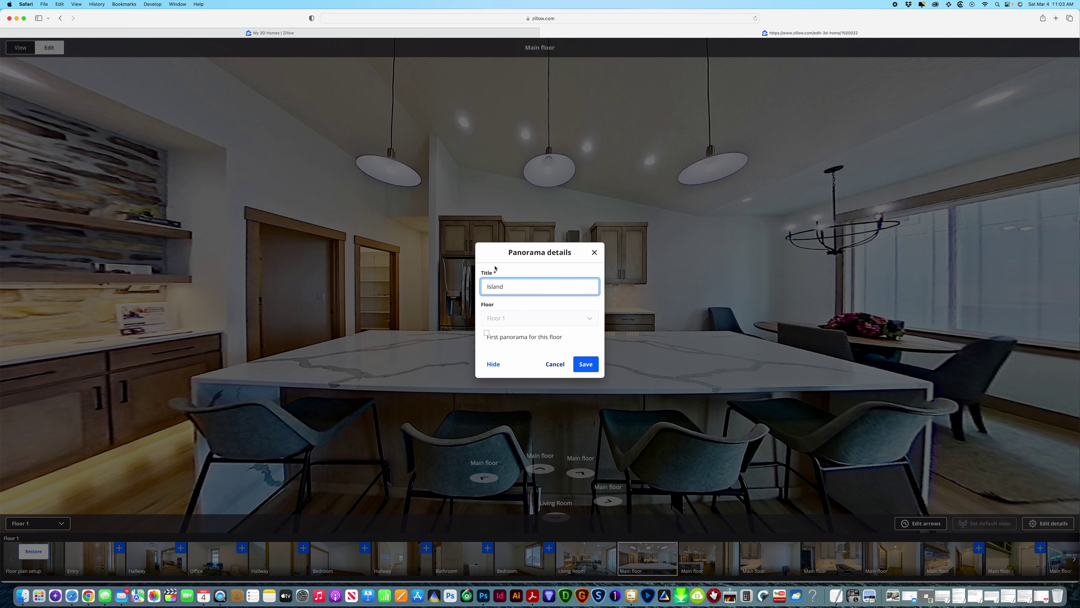
pyautogui.click(591, 366)
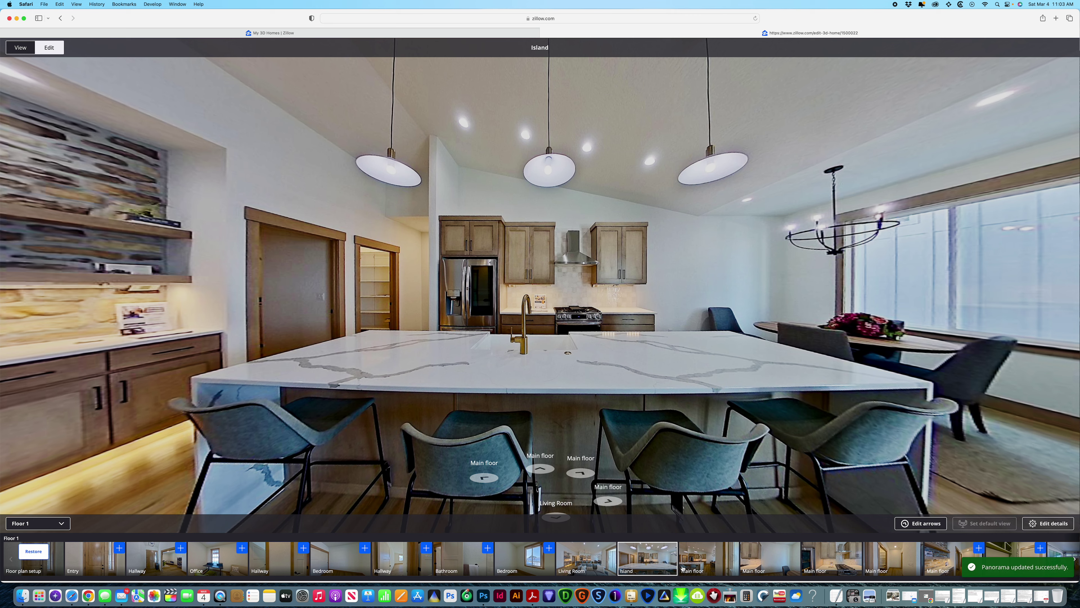
# Rename the panorama after Island, beside the sliding glass door, as "Patio Door" and save it.
pyautogui.click(682, 568)
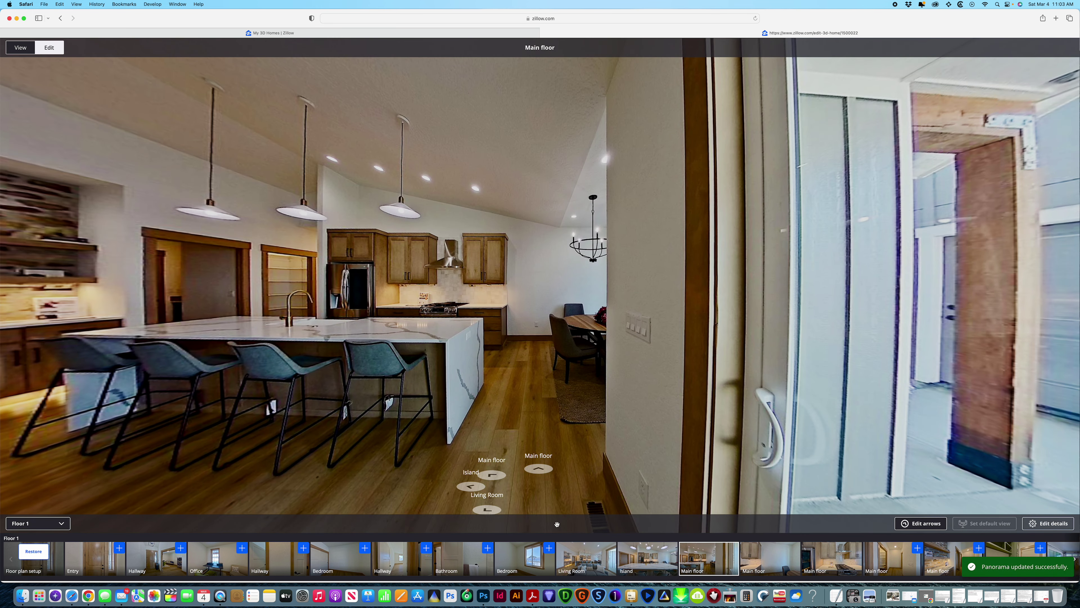
pyautogui.click(1047, 523)
pyautogui.tripleClick(529, 288)
pyautogui.write('Pa')
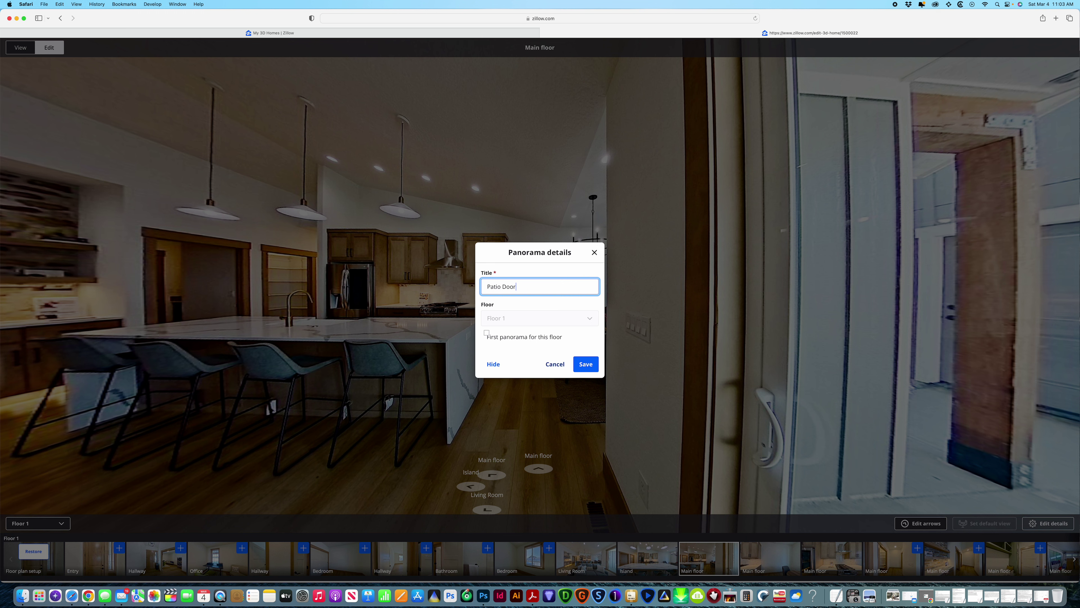
pyautogui.write('tio Door')
pyautogui.click(585, 364)
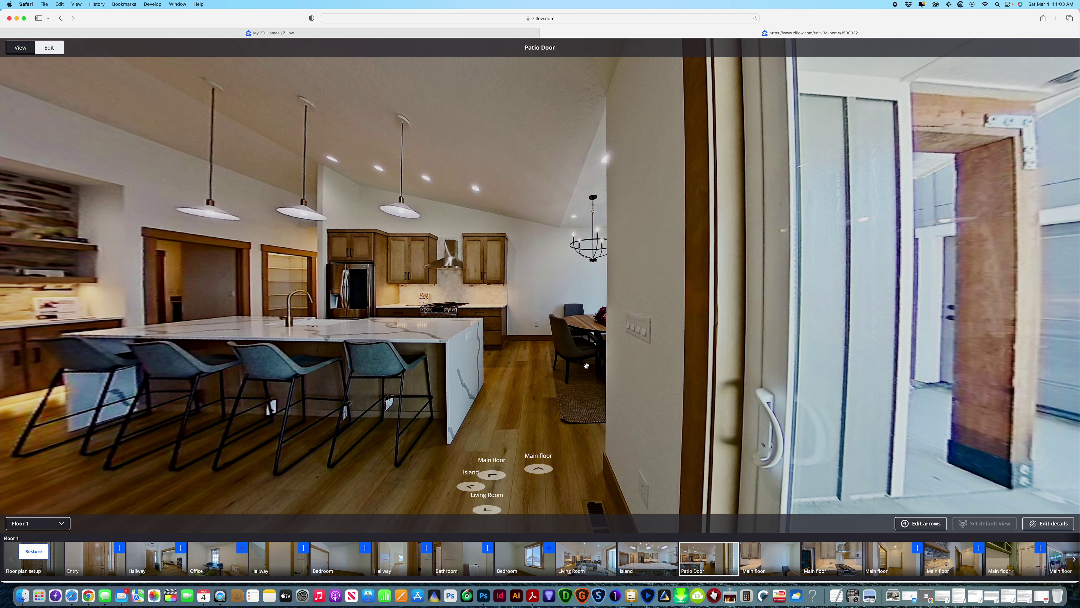
# Rename the panorama after Patio Door, showing the dining table, as "Dining Room" and save it.
pyautogui.click(774, 560)
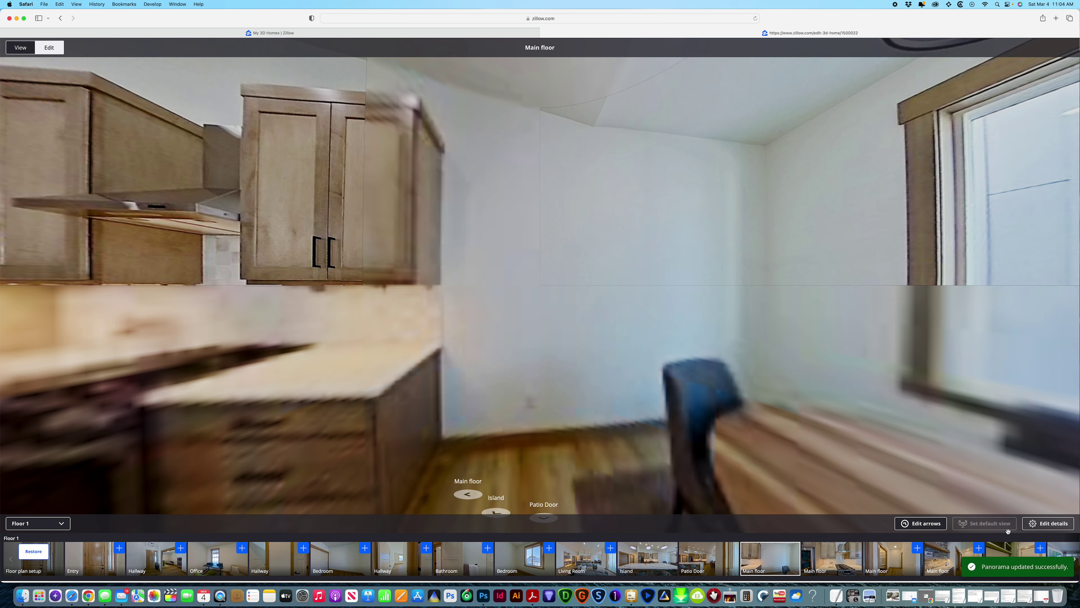
pyautogui.click(1042, 524)
pyautogui.tripleClick(536, 288)
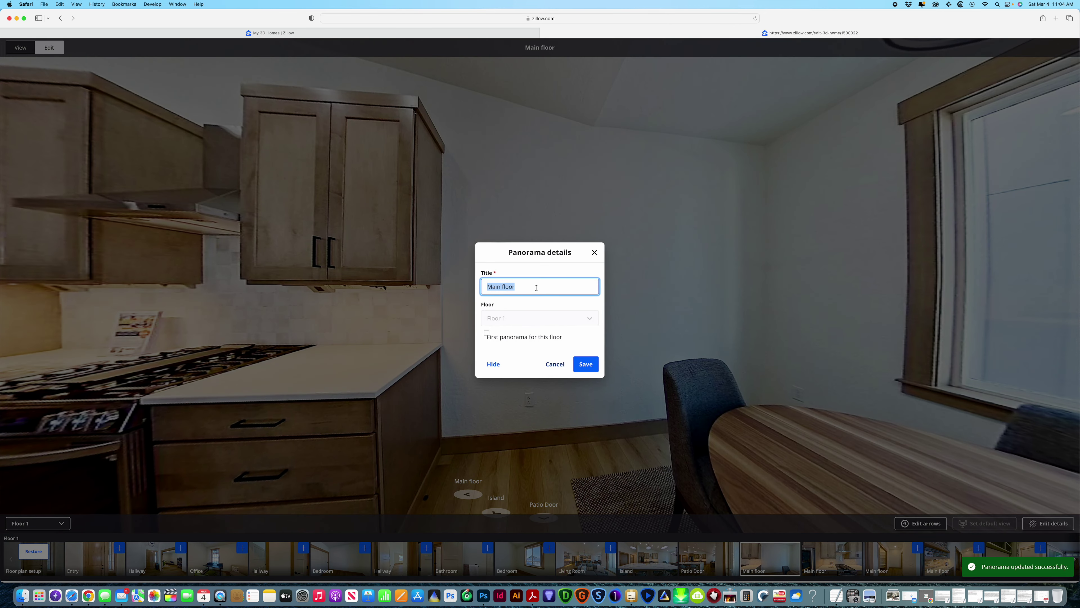
pyautogui.write('Dining')
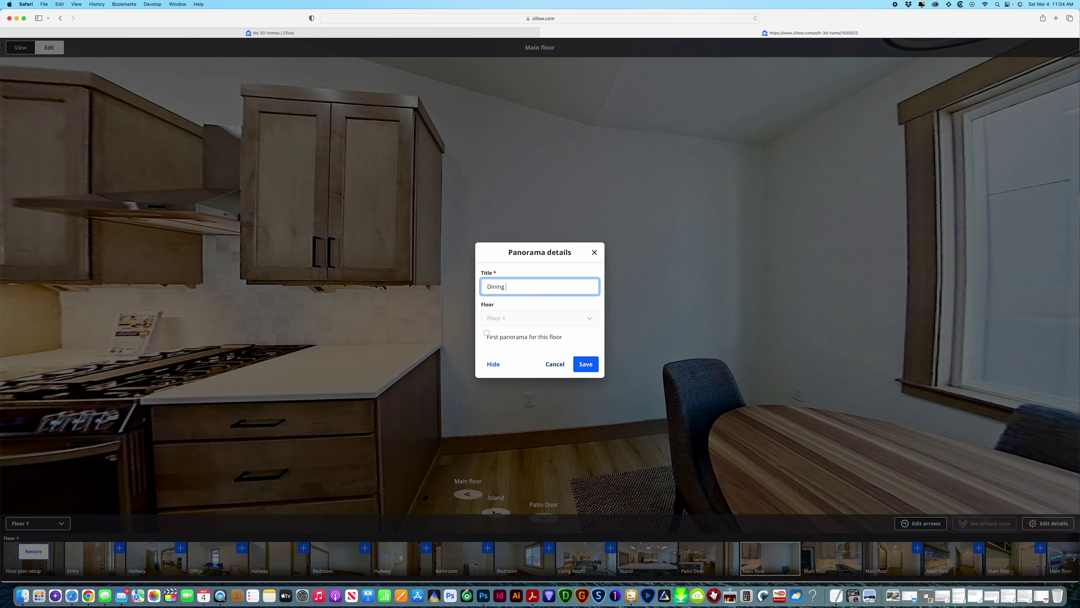
pyautogui.click(590, 369)
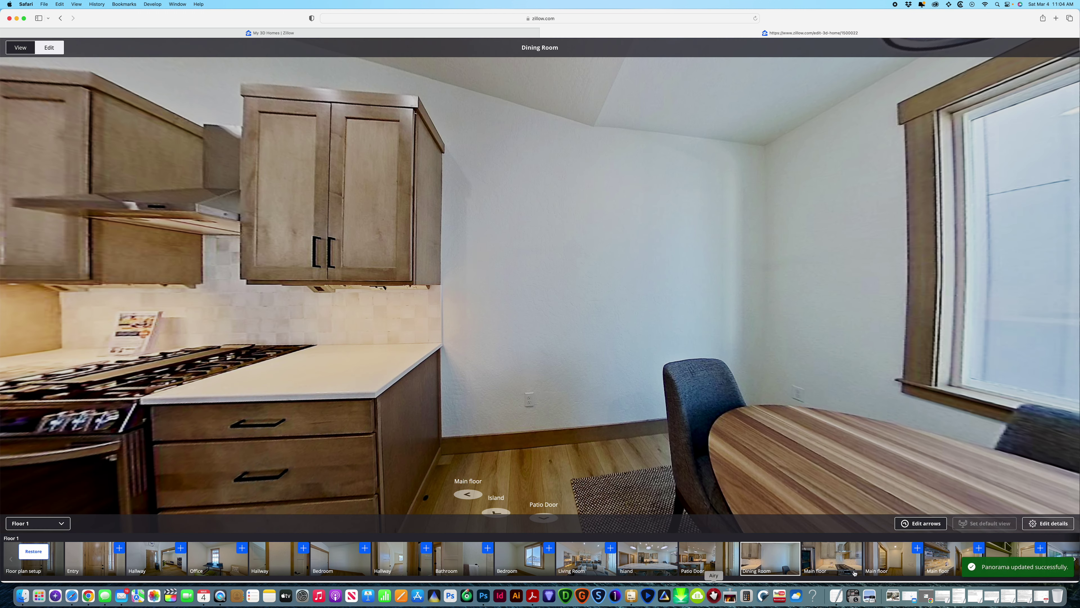
# Rename the panorama with the refrigerator and stove, following Dining Room, as "Kitchen" and save it.
pyautogui.click(836, 561)
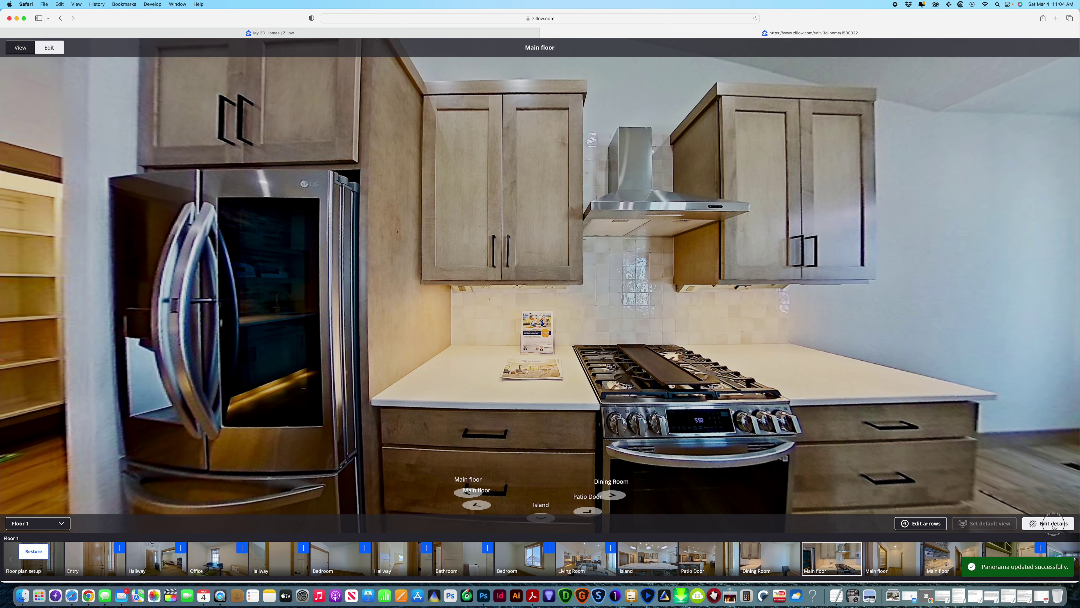
pyautogui.click(1049, 523)
pyautogui.tripleClick(517, 286)
pyautogui.write('Kitchen')
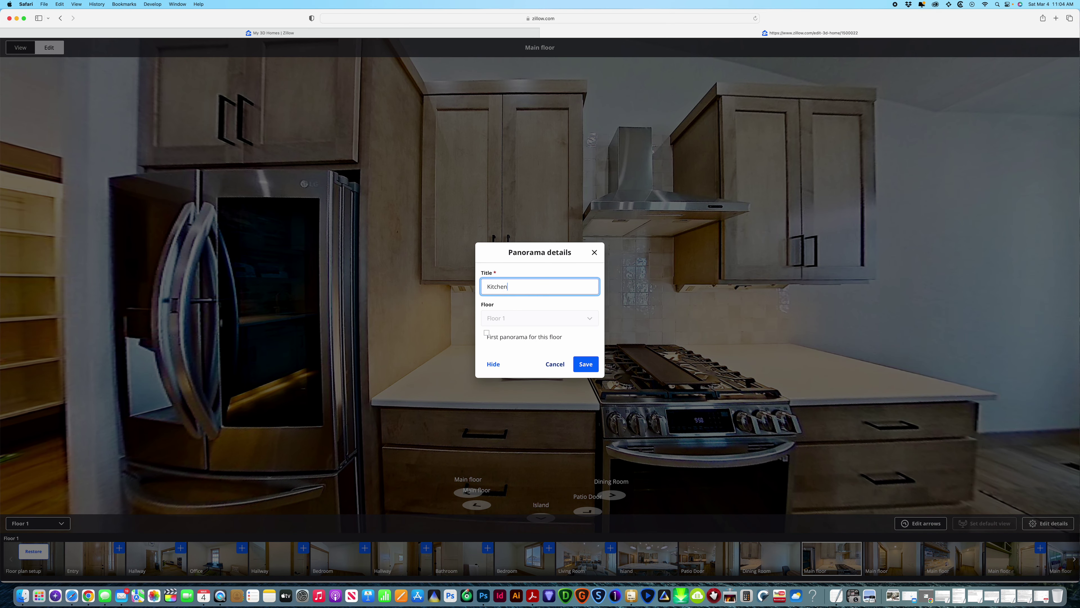
pyautogui.click(585, 364)
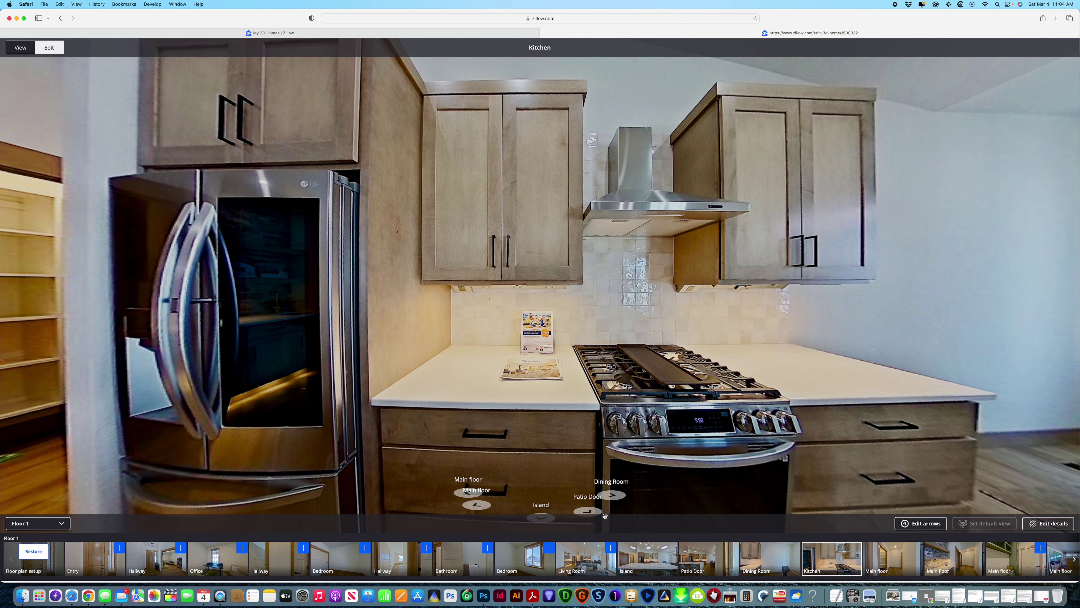
# Rename the panorama after Kitchen, facing the pantry doorway, as "Hallway" and save it.
pyautogui.hscroll(5, 768, 558)
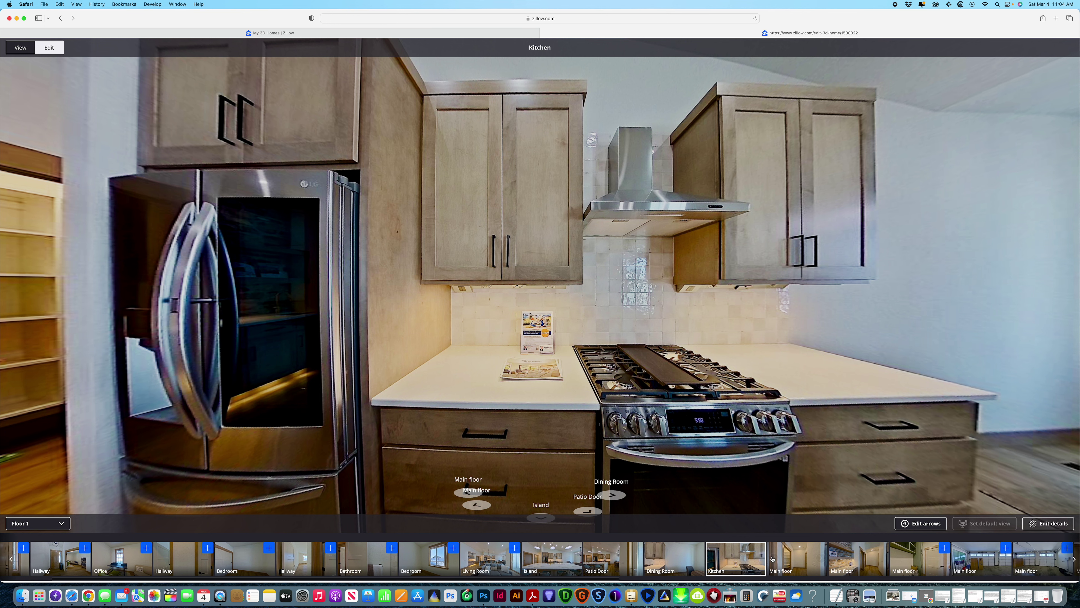
pyautogui.hscroll(2, 768, 559)
pyautogui.click(705, 559)
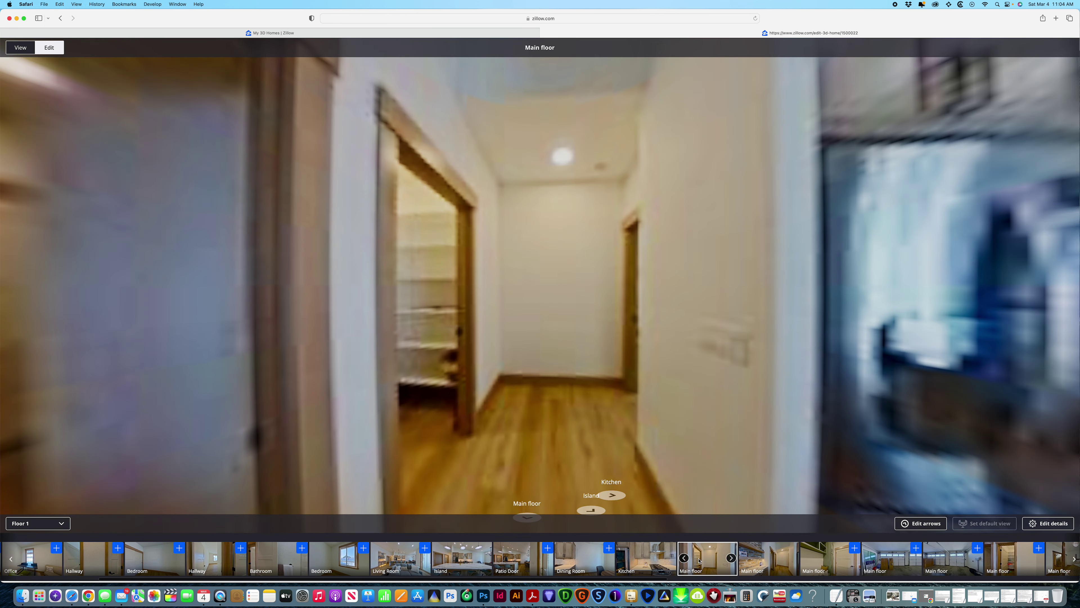
pyautogui.click(1040, 523)
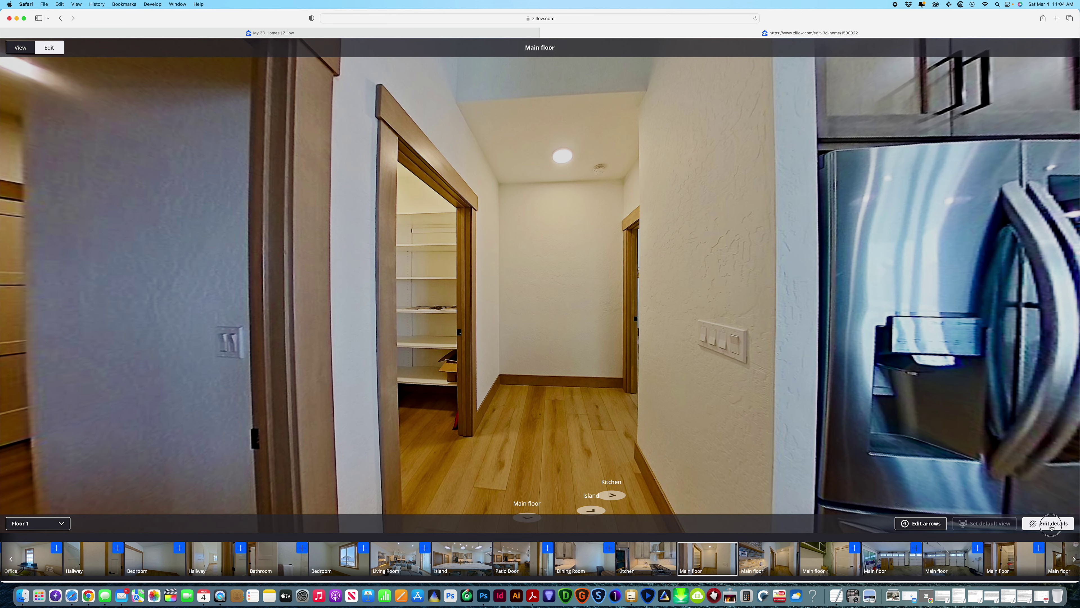
pyautogui.tripleClick(535, 283)
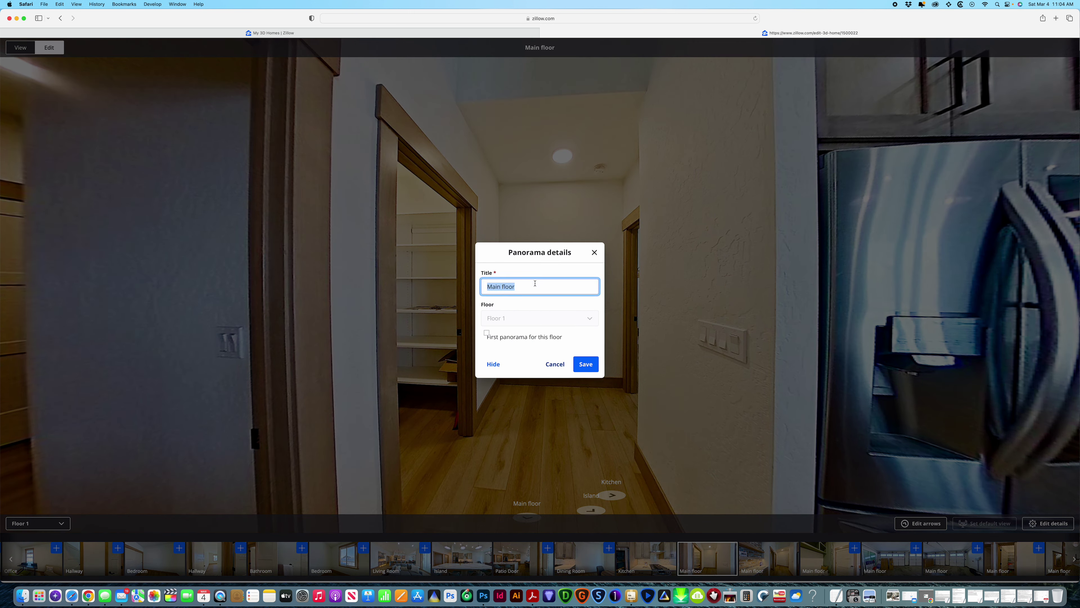
pyautogui.write('Ha')
pyautogui.click(585, 364)
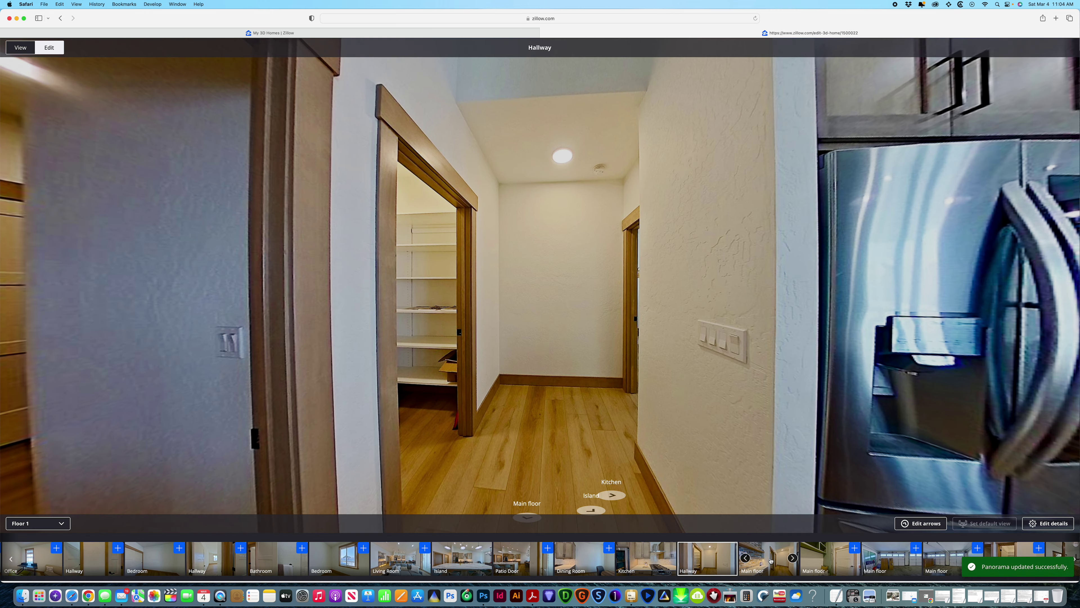
# Rename the panorama after Hallway, with the small sink and stone-backed shelves, as "Wetbar" and save it.
pyautogui.click(771, 560)
pyautogui.moveTo(468, 281); pyautogui.dragTo(592, 277)
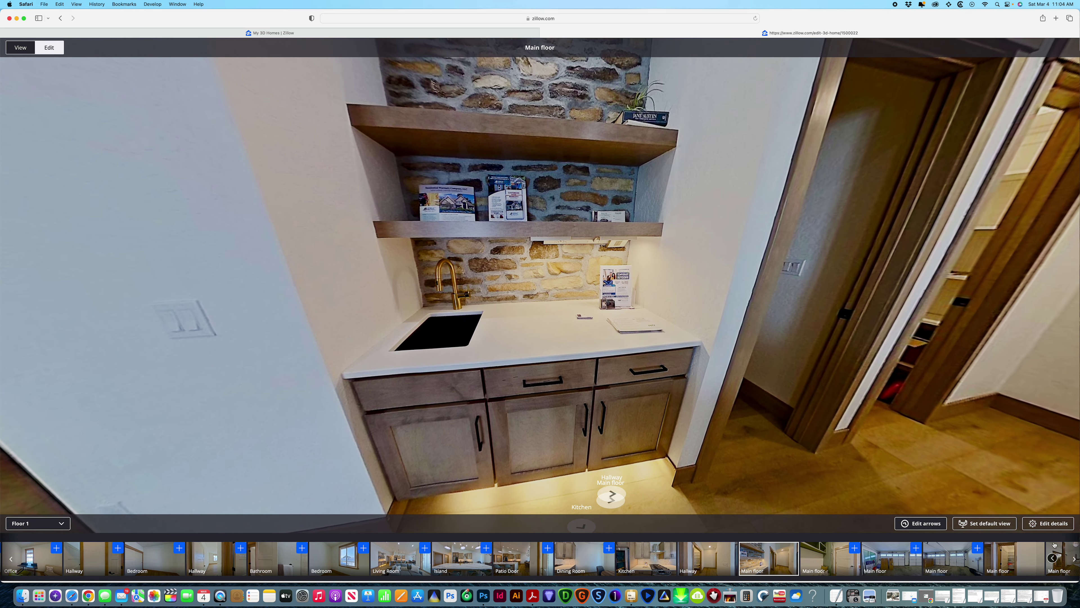
pyautogui.click(1049, 523)
pyautogui.doubleClick(535, 288)
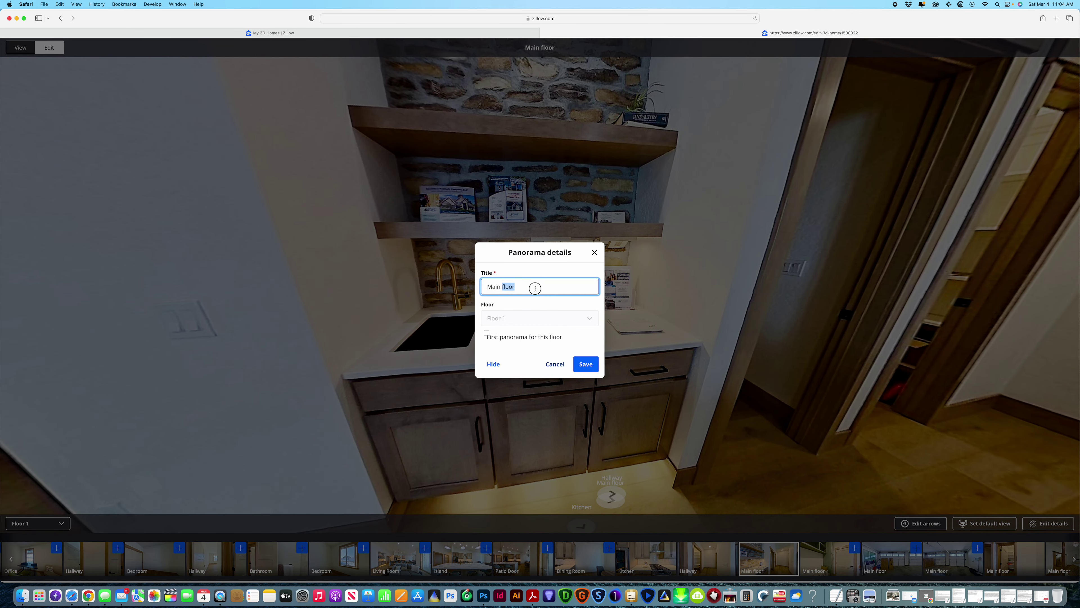
pyautogui.tripleClick(535, 288)
pyautogui.write('Wetbar')
pyautogui.click(587, 365)
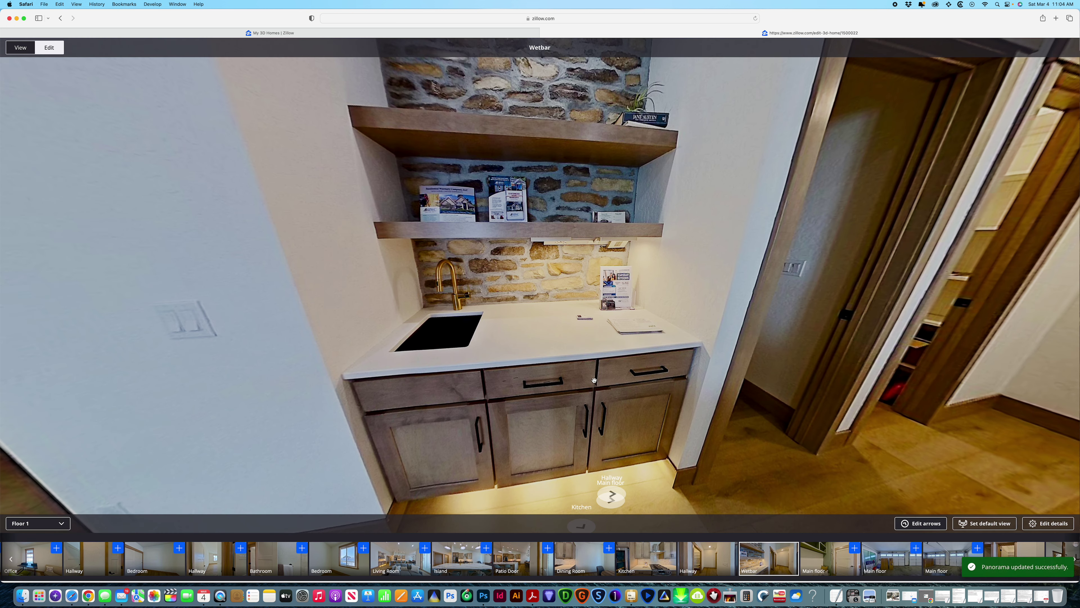
# Correct the Wetbar panorama's title to "Wet Bar" and save it.
pyautogui.click(1046, 524)
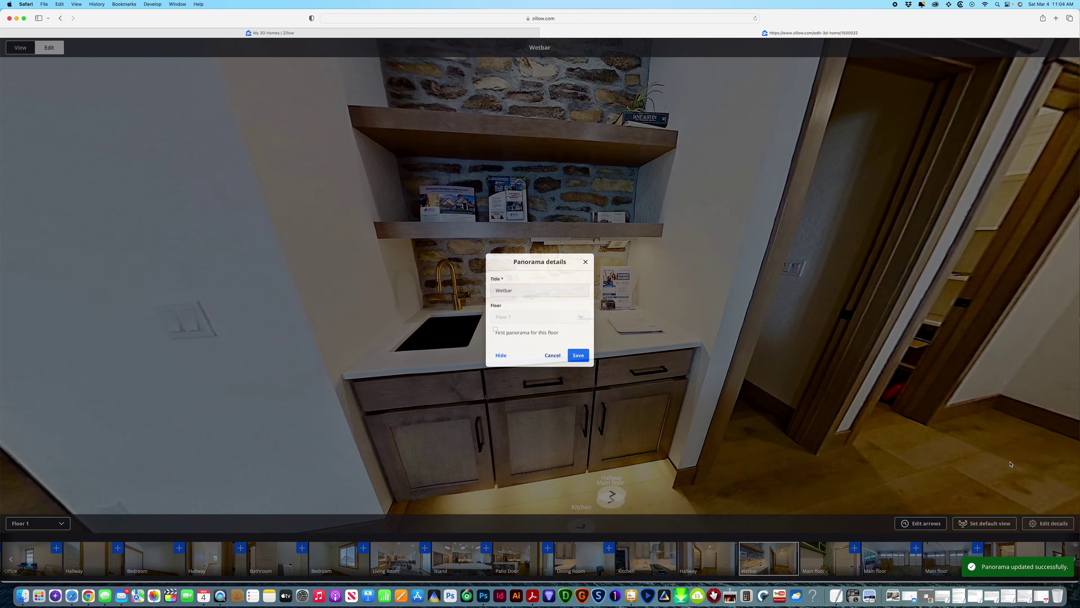
pyautogui.click(498, 287)
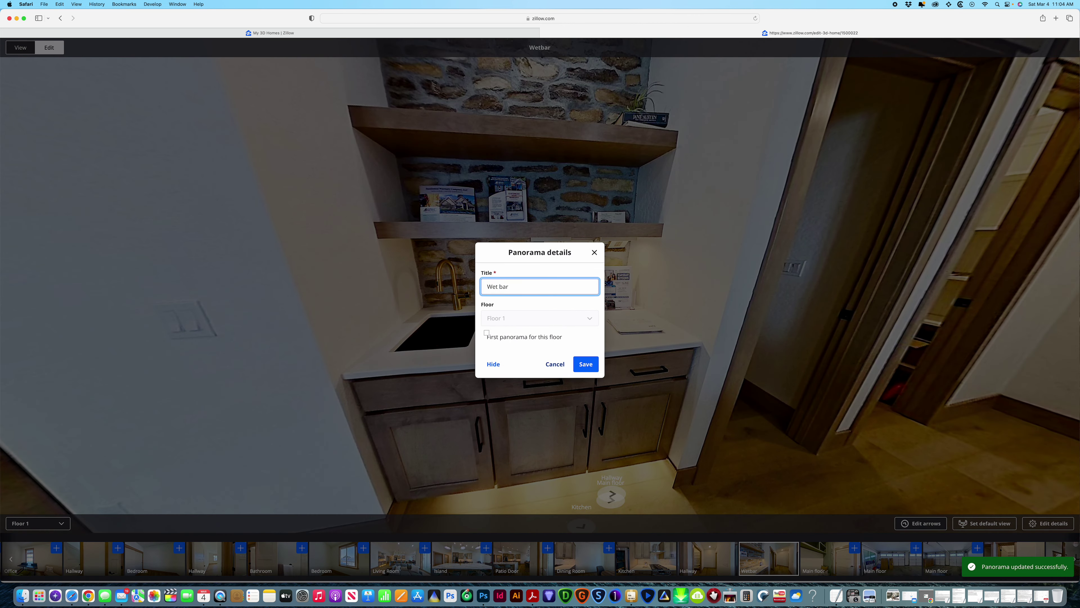
pyautogui.press('Delete')
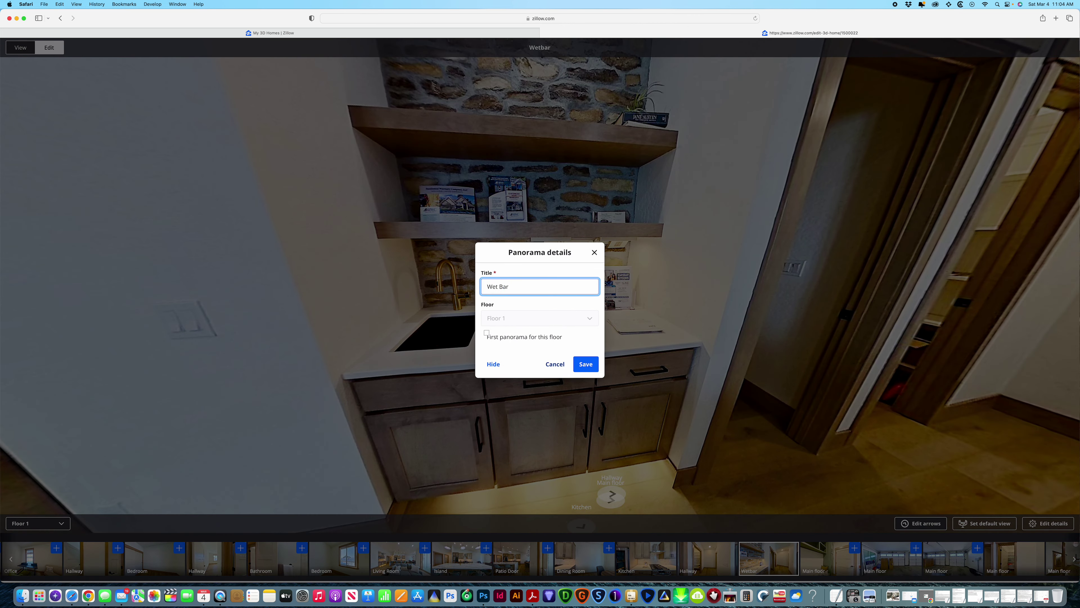
pyautogui.write('B')
pyautogui.click(592, 369)
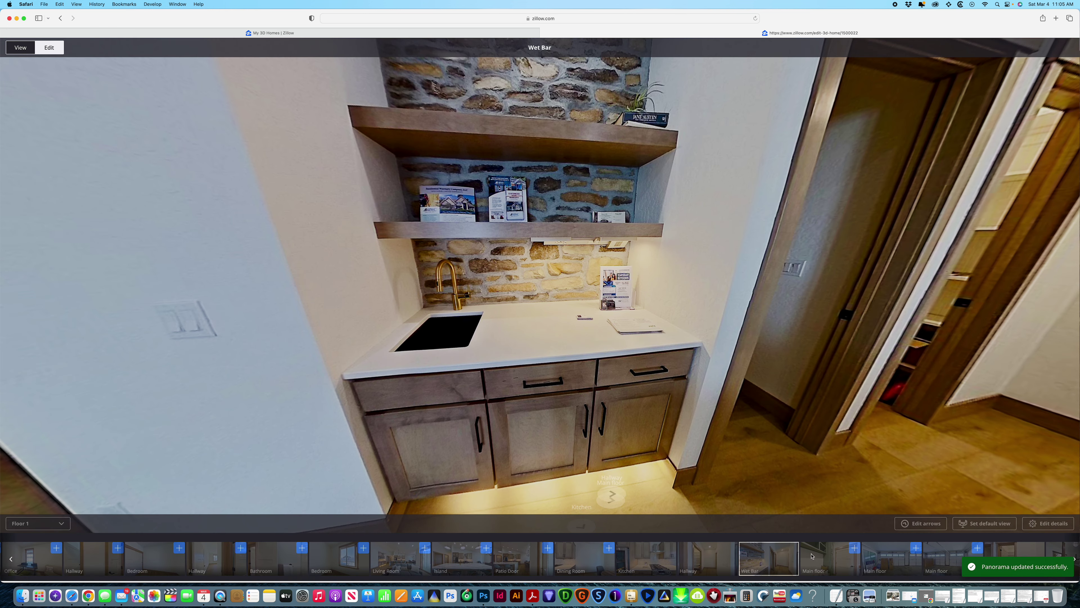
# Rename the panorama after Wet Bar, with the green cabinets and bench, as "Laundry Room" and save it.
pyautogui.click(807, 558)
pyautogui.click(806, 557)
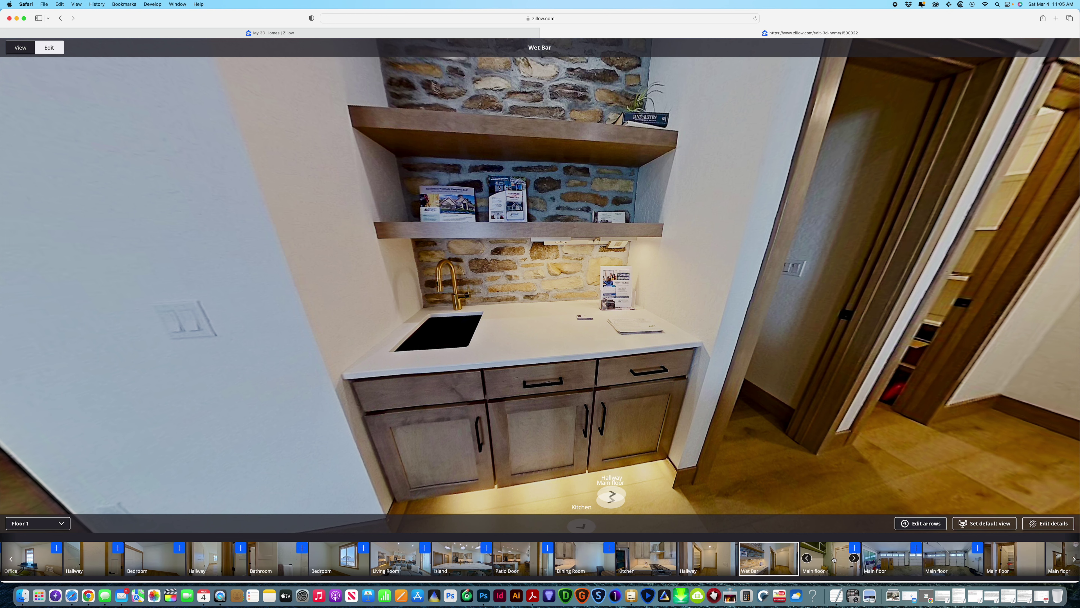
pyautogui.click(833, 560)
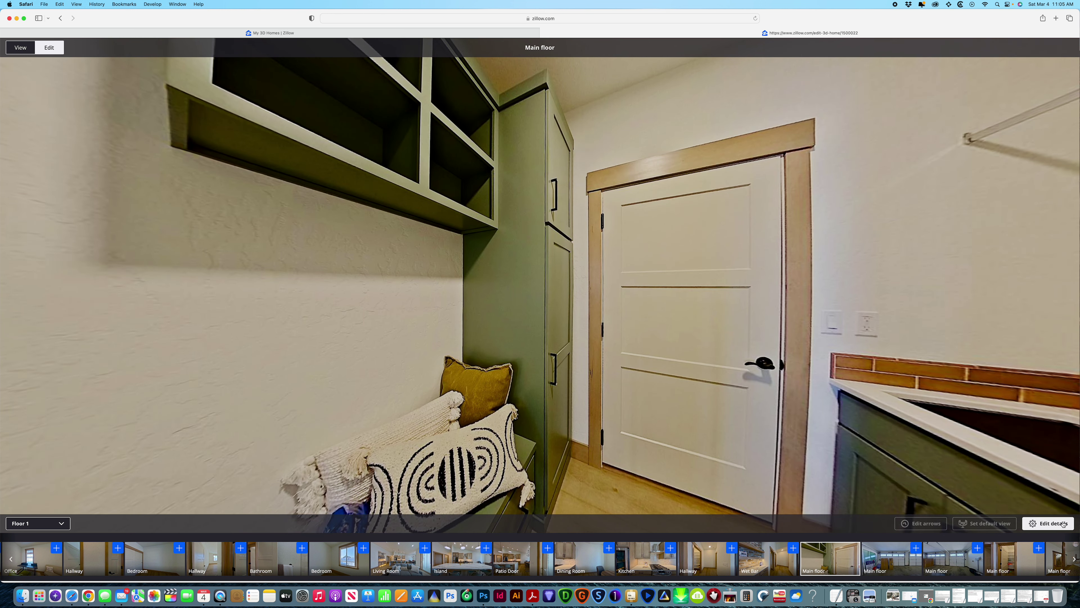
pyautogui.click(1048, 524)
pyautogui.tripleClick(547, 287)
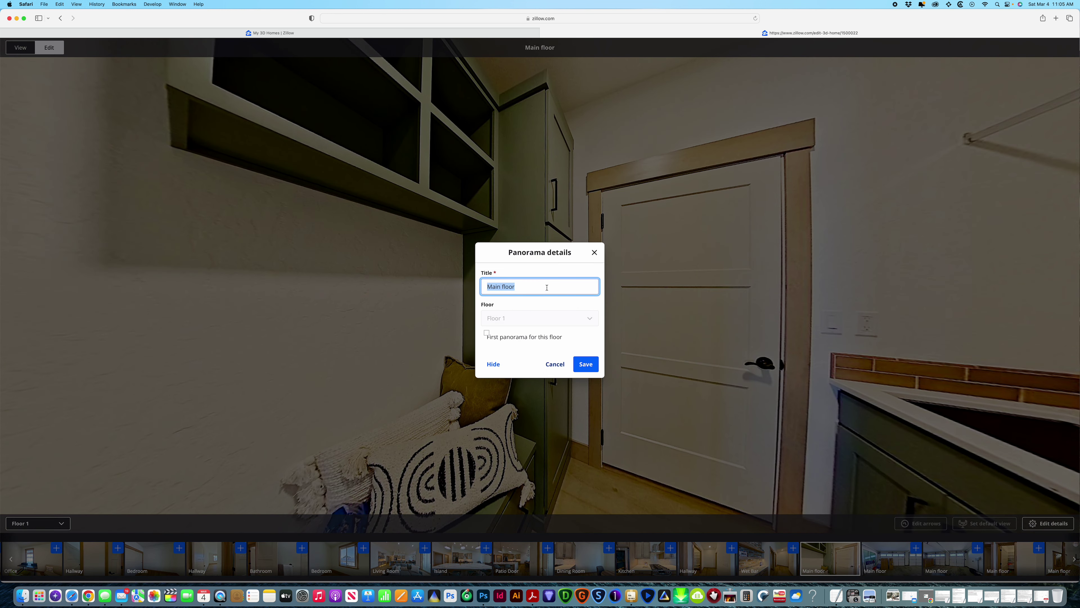
pyautogui.write('Laundry')
pyautogui.click(579, 361)
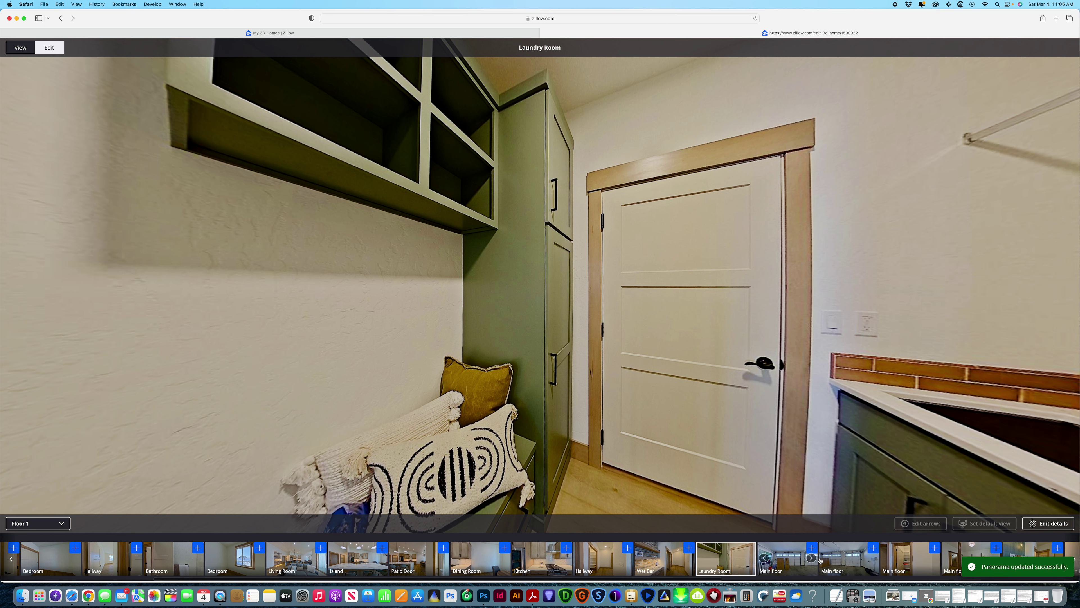
# Rename the first garage panorama, following Laundry Room, as "Garage" and save it.
pyautogui.click(685, 560)
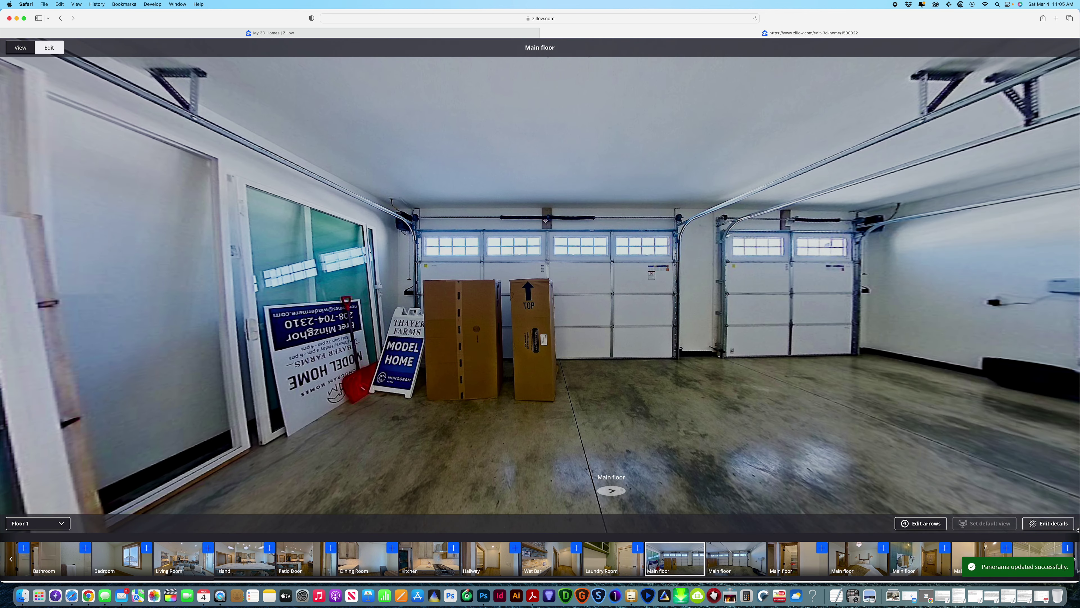
pyautogui.click(1048, 523)
pyautogui.tripleClick(532, 284)
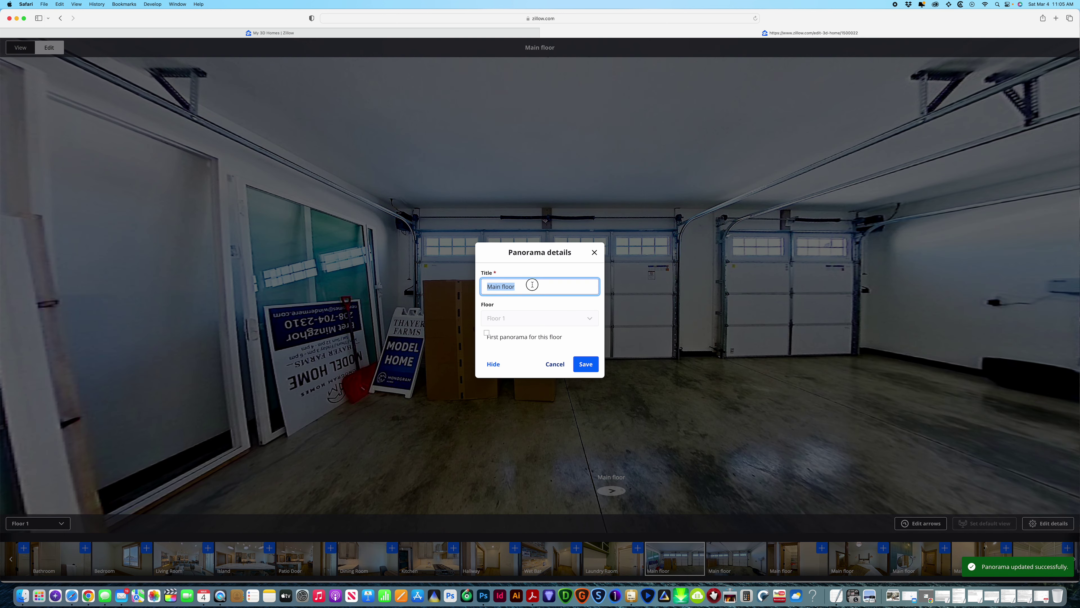
pyautogui.write('Garage')
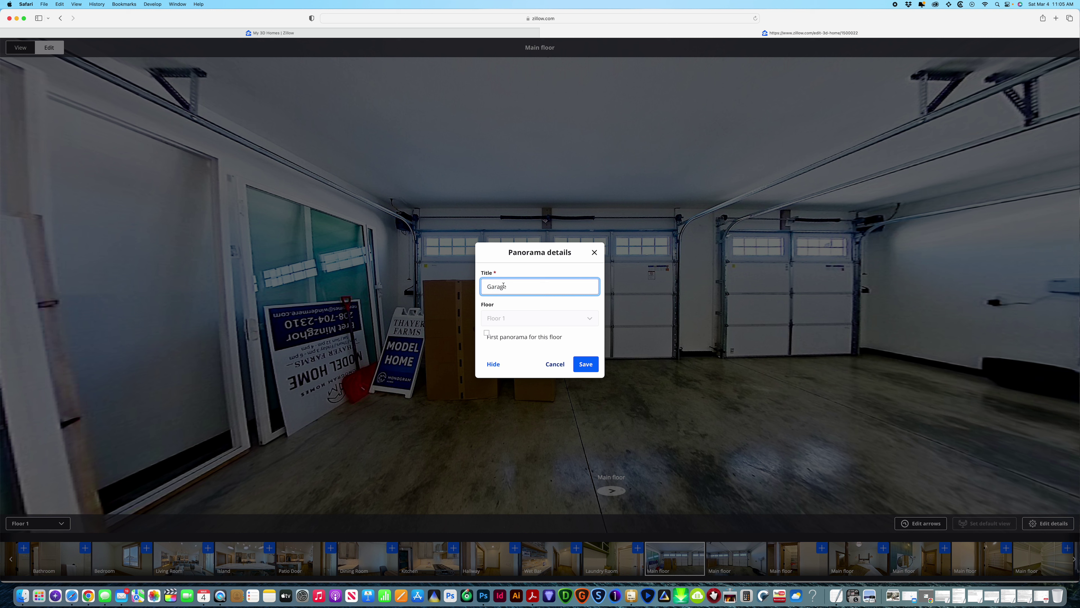
pyautogui.doubleClick(503, 286)
pyautogui.press('Return')
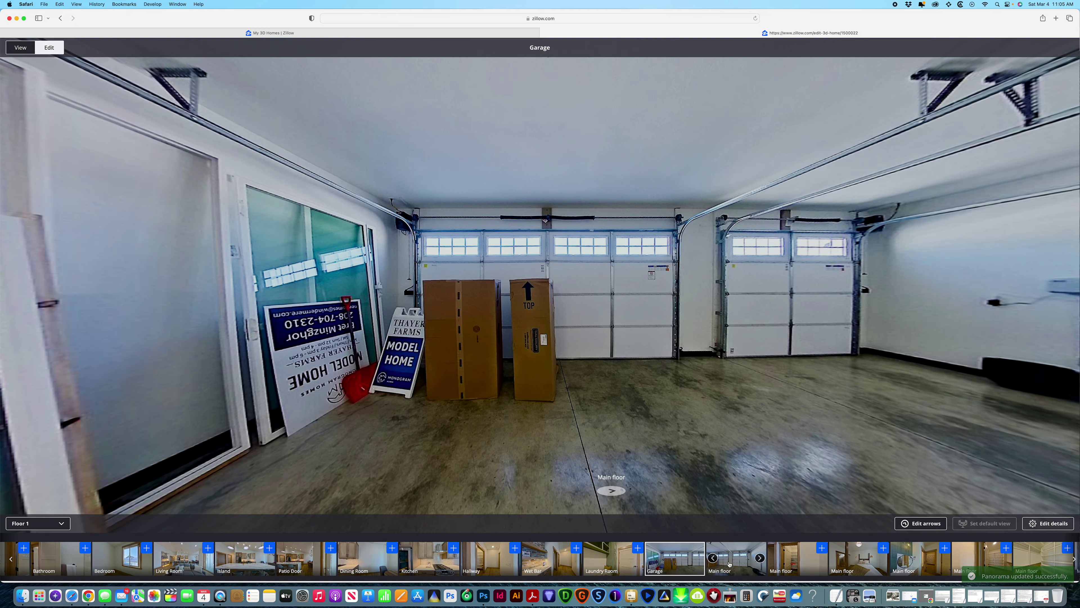
# Look around the second garage panorama, following Garage, rename it as "Garage" and save it.
pyautogui.click(757, 555)
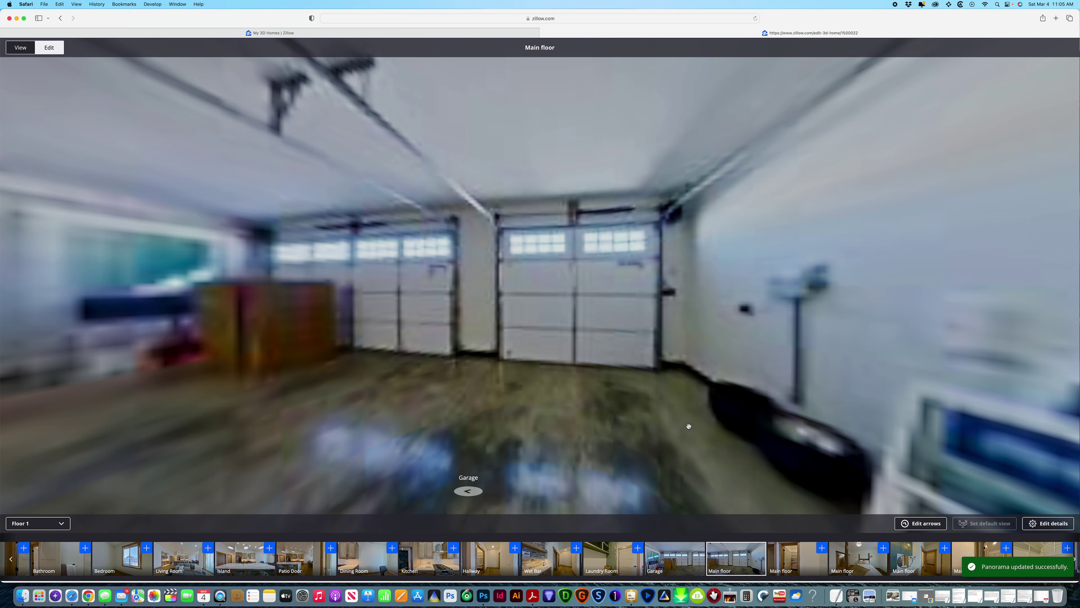
pyautogui.moveTo(688, 417); pyautogui.dragTo(509, 349)
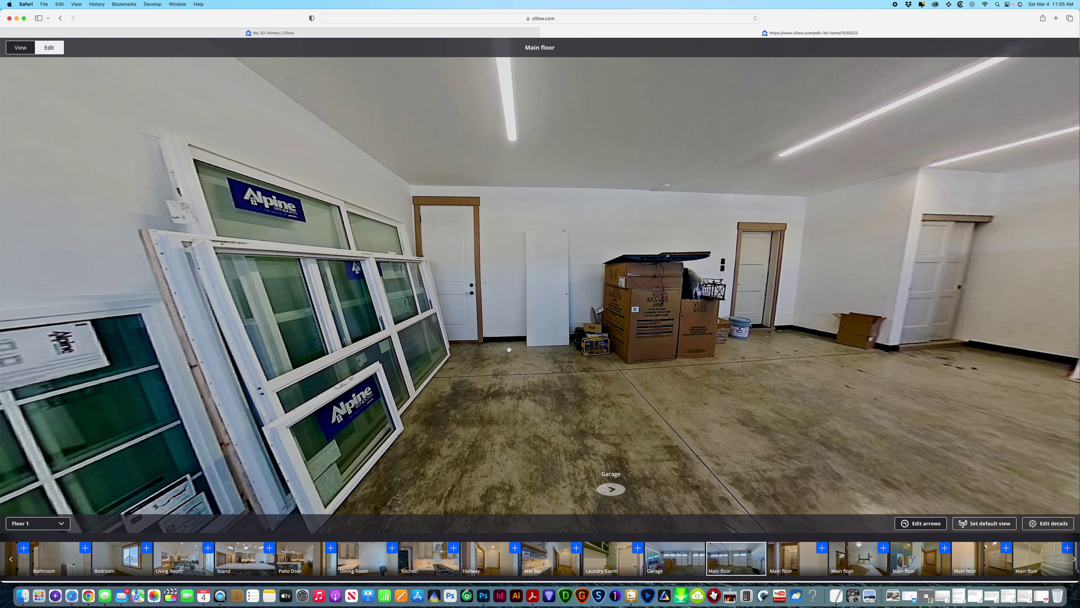
pyautogui.click(1047, 523)
pyautogui.tripleClick(541, 286)
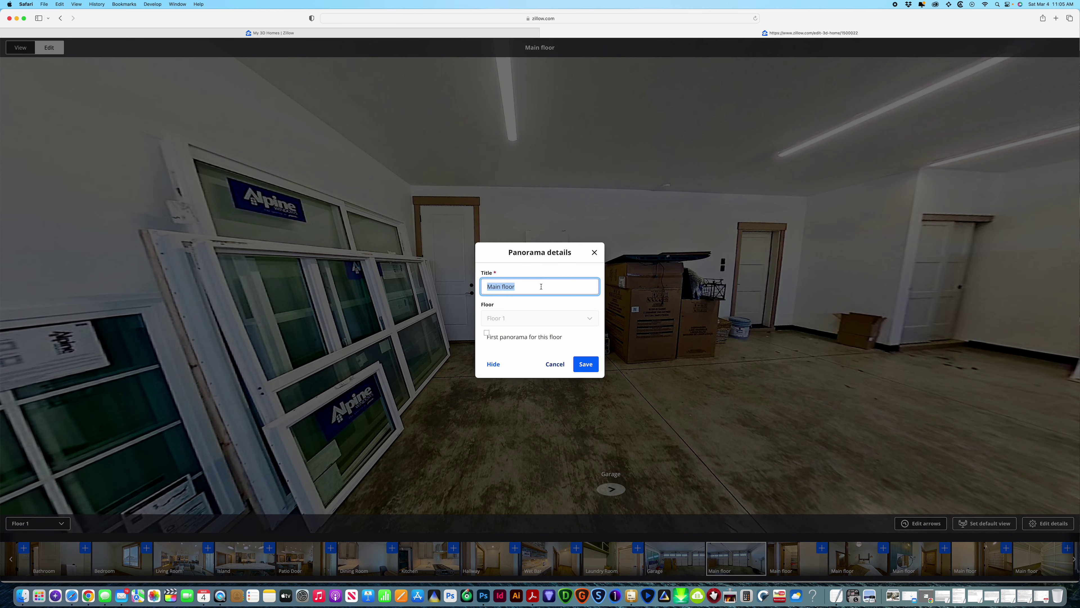
pyautogui.write('Garage')
pyautogui.click(587, 369)
# Rename the panorama after the second Garage, with the doorway to the shelved closet, as "Hallway" and save it.
pyautogui.click(801, 566)
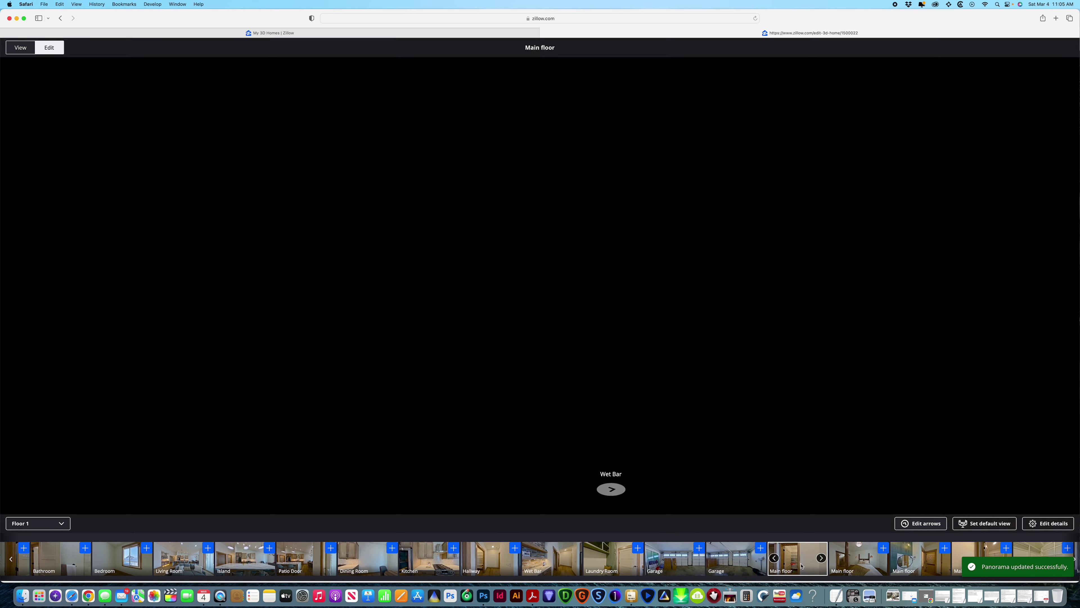
pyautogui.click(1048, 523)
pyautogui.click(533, 285)
pyautogui.write('Hallway')
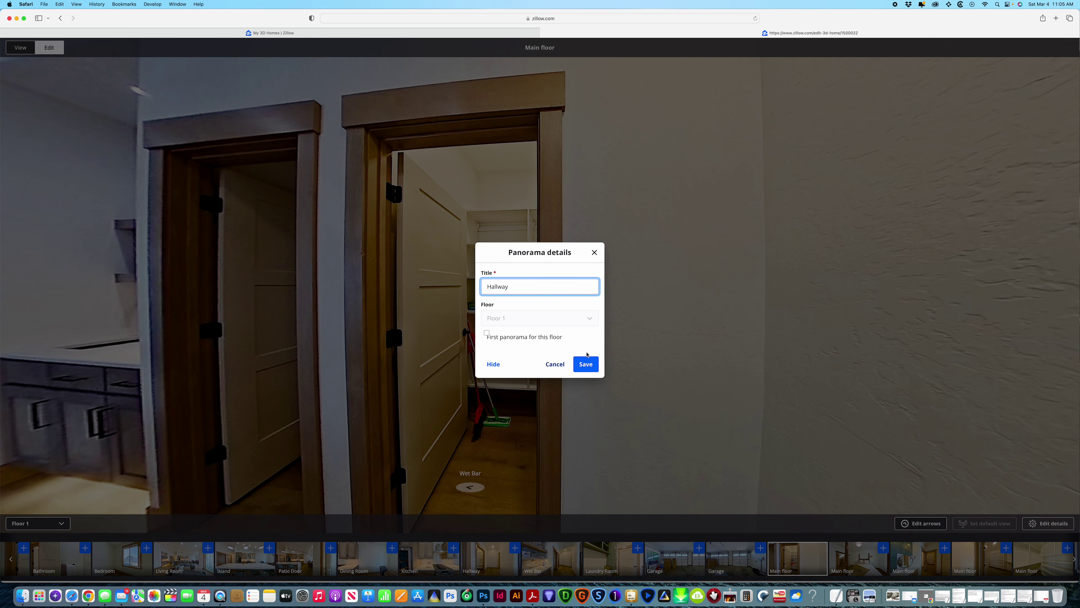
pyautogui.click(586, 363)
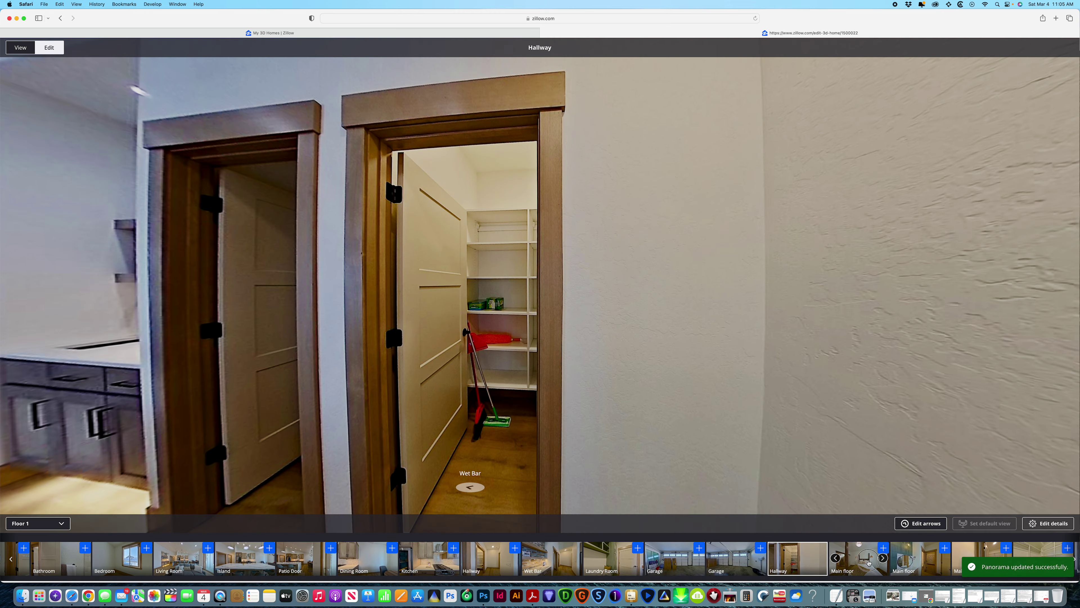
# Rename the panorama showing the four-poster bed as "Primary Bedroom", copy the title text and save it.
pyautogui.click(868, 562)
pyautogui.click(1056, 526)
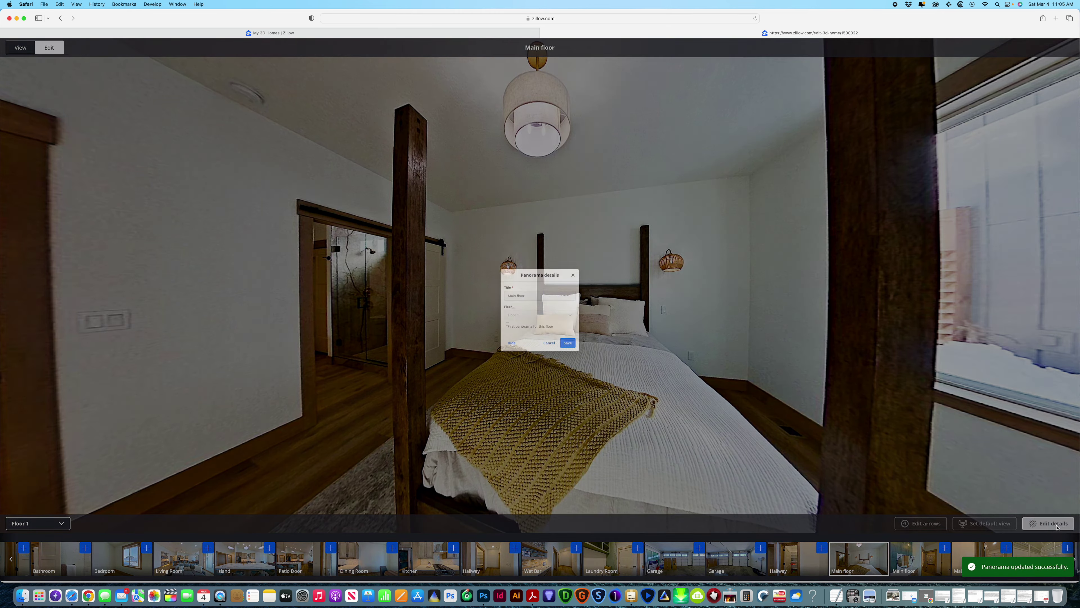
pyautogui.click(1056, 526)
pyautogui.click(533, 285)
pyautogui.tripleClick(534, 285)
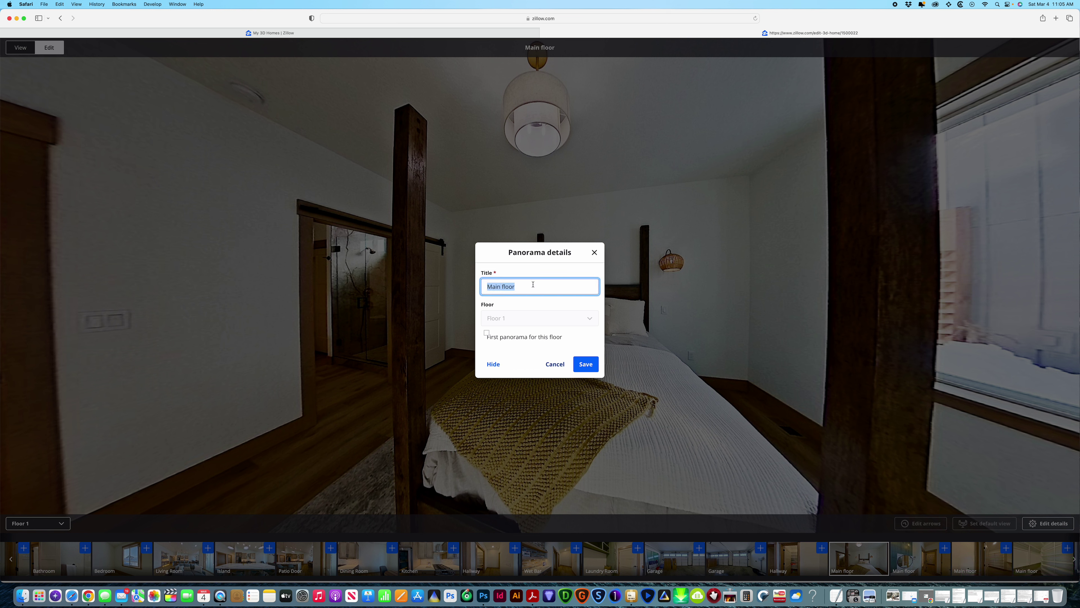
pyautogui.write('Primary Bedroom')
pyautogui.tripleClick(520, 285)
pyautogui.press('super+c')
pyautogui.click(585, 364)
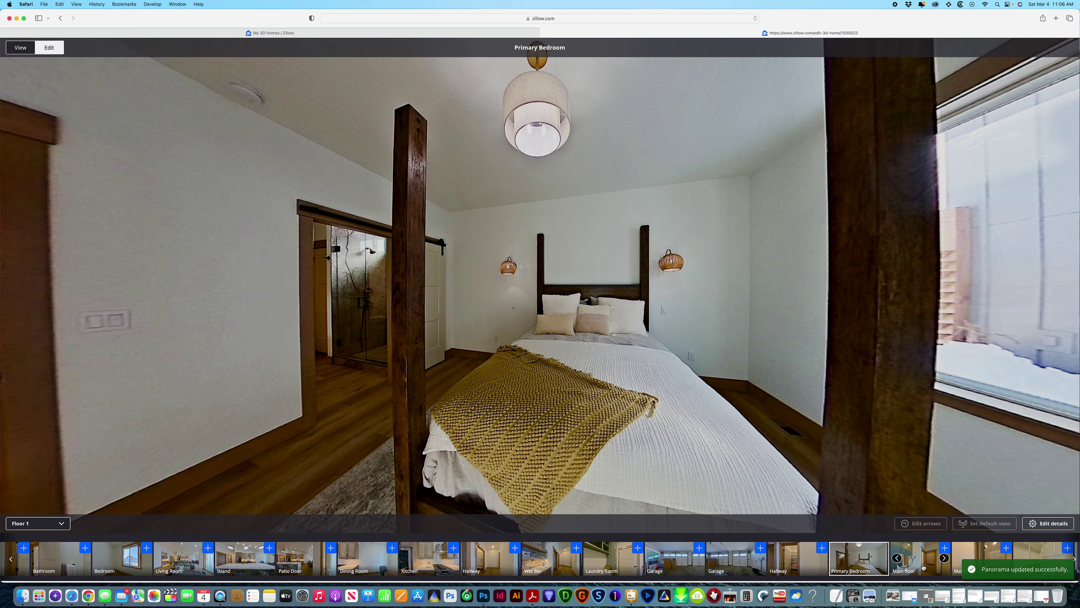
# Rename the panorama after Primary Bedroom, with the green-tiled vanity wall, as "Primary Bathroom", copy the title text and save it.
pyautogui.click(923, 567)
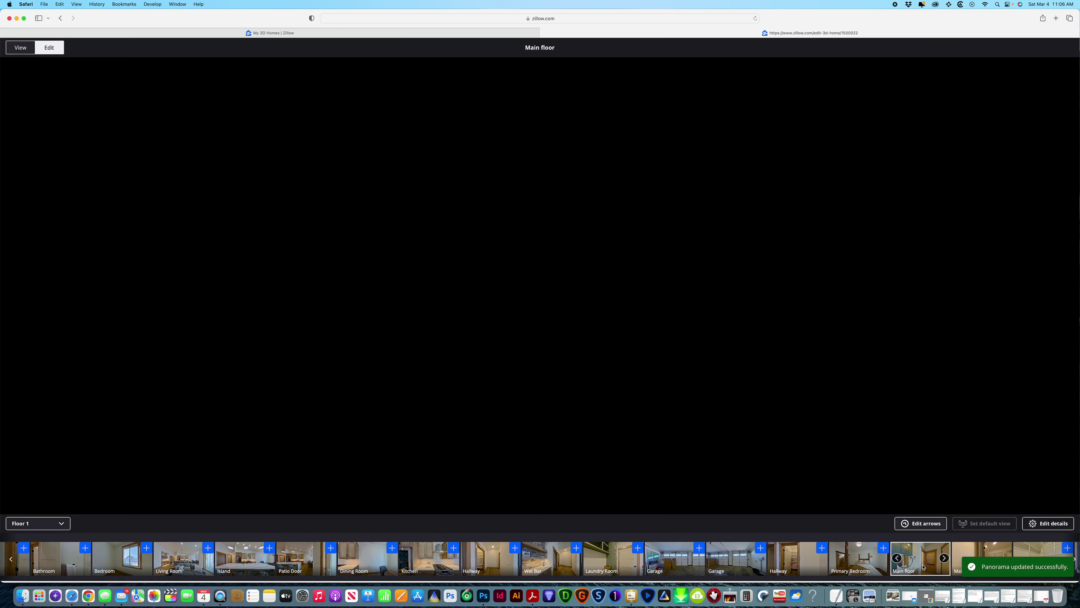
pyautogui.click(1049, 523)
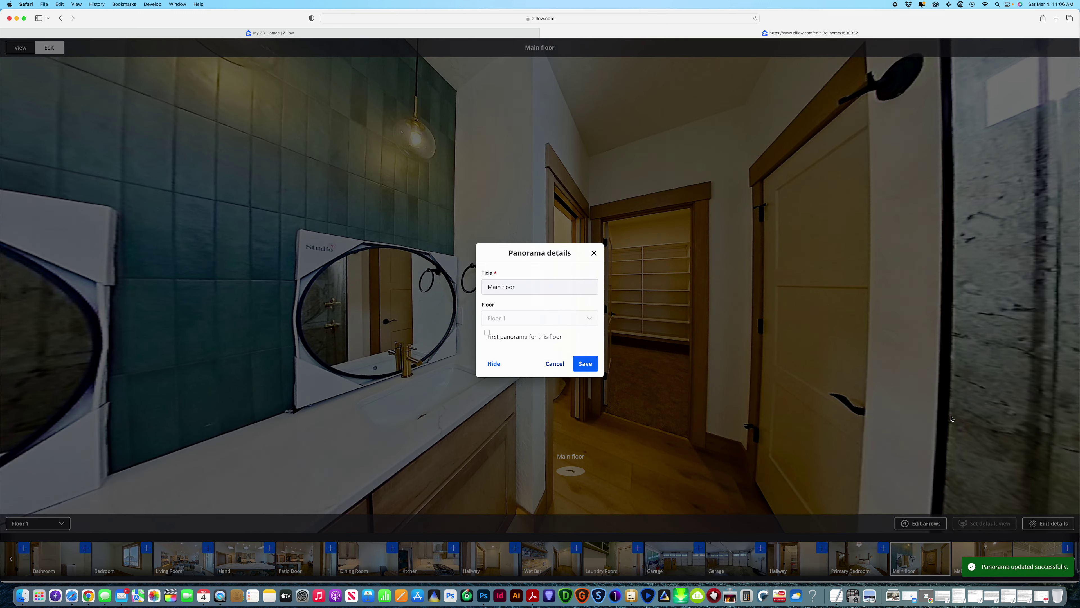
pyautogui.tripleClick(560, 290)
pyautogui.press('super+v')
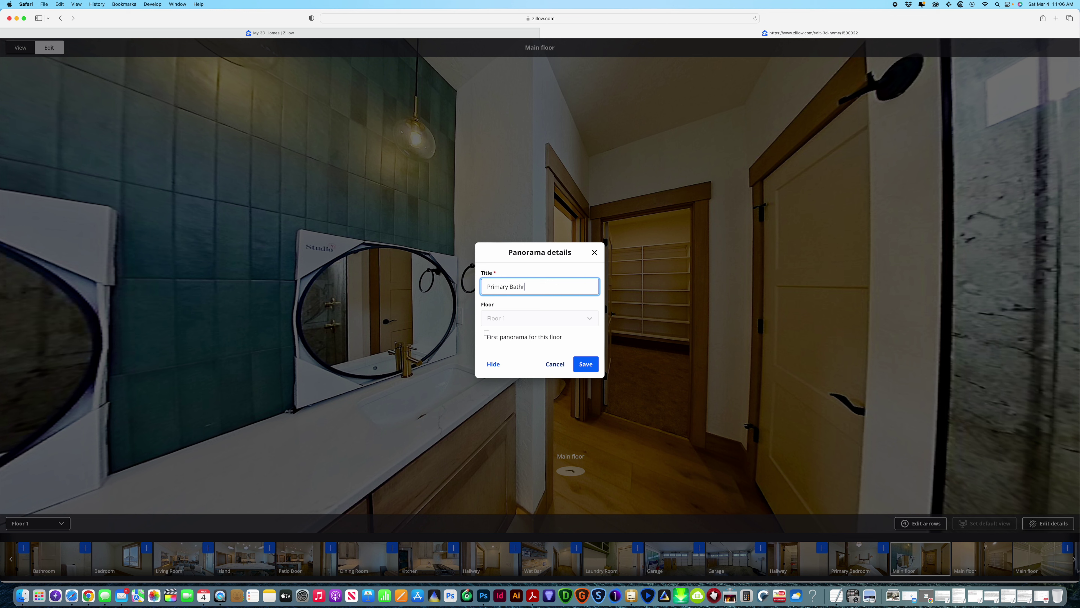
pyautogui.tripleClick(523, 285)
pyautogui.press('super+c')
pyautogui.click(586, 363)
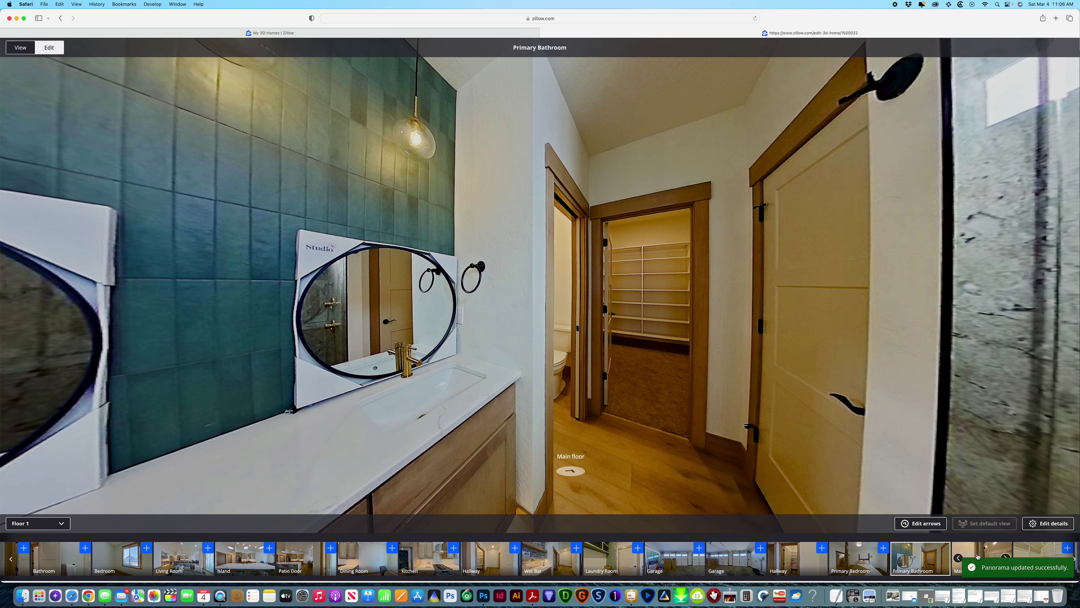
# Paste the copied title "Primary Bathroom" onto the following panorama, with the toilet and closet doorway, and save it.
pyautogui.click(978, 555)
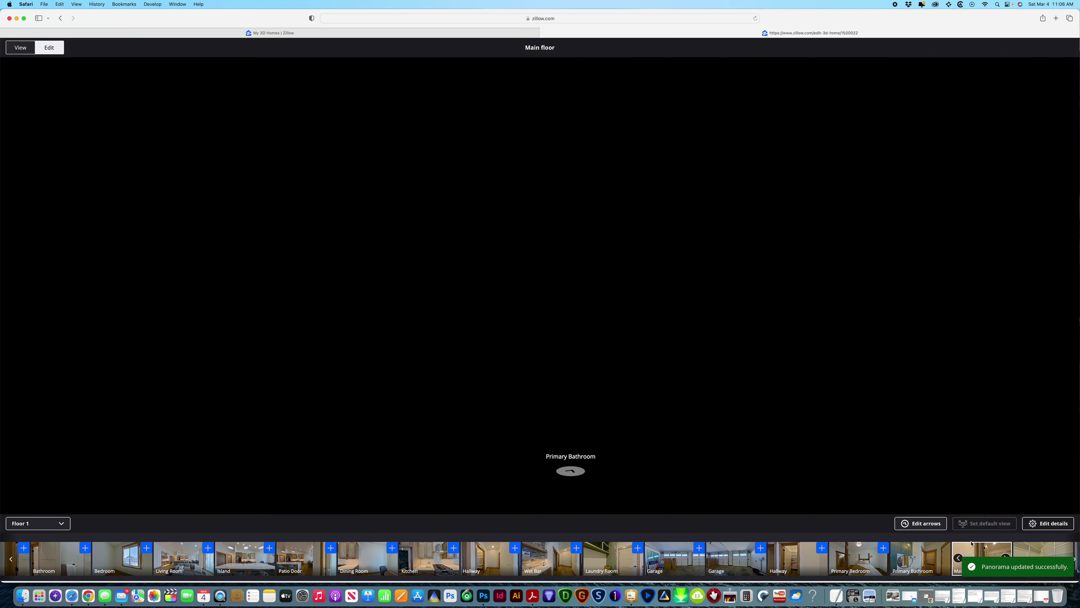
pyautogui.click(1057, 524)
pyautogui.tripleClick(547, 286)
pyautogui.press('super+v')
pyautogui.click(589, 364)
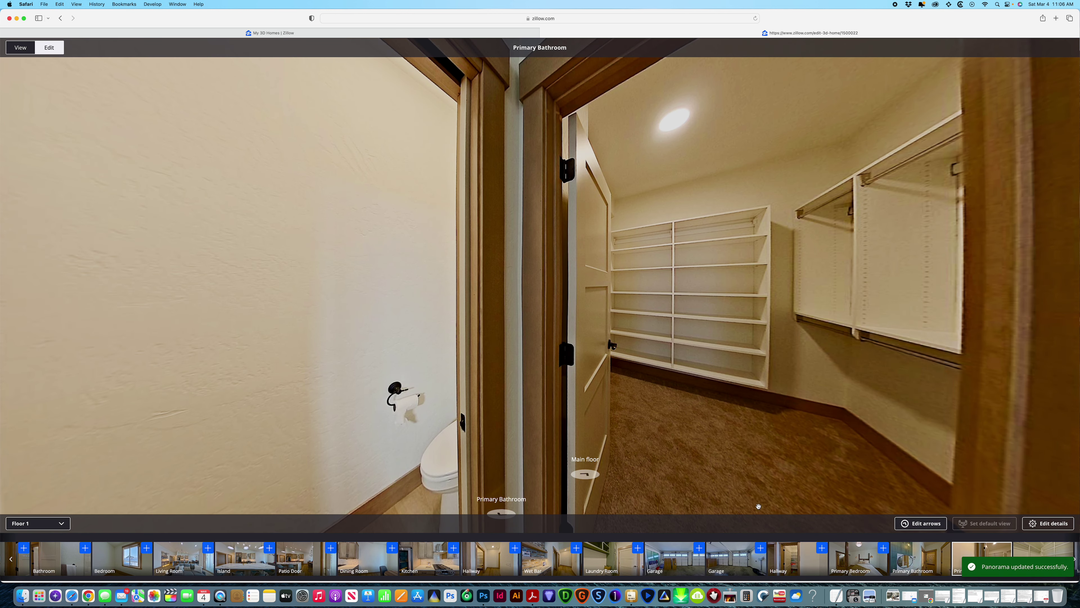
# Rename the panorama after the second Primary Bathroom, with the closet shelving and rods, as "Walk-in closet" and save it.
pyautogui.hscroll(5, 791, 556)
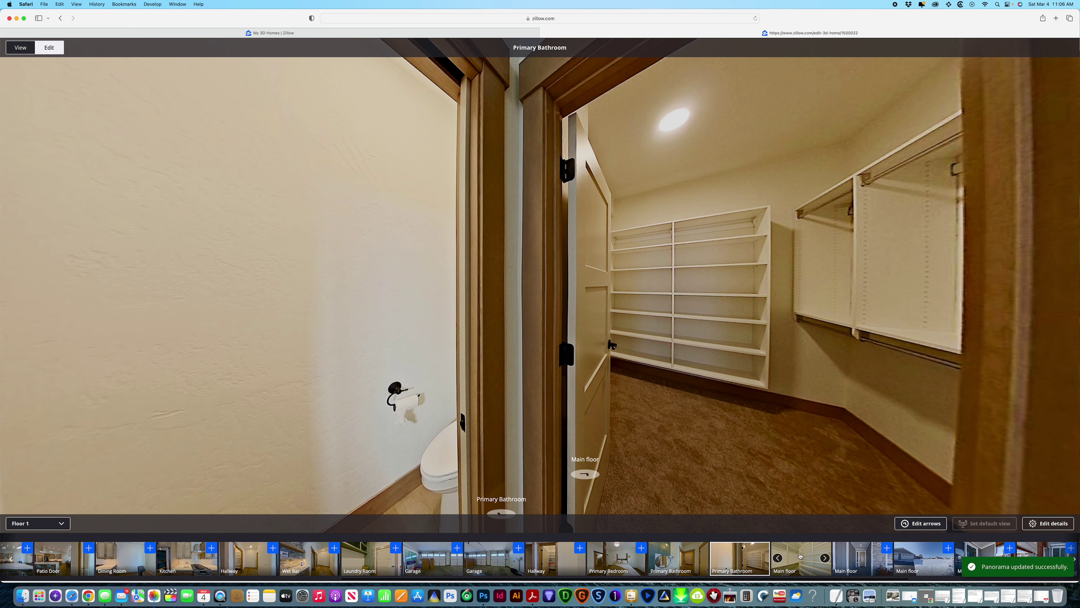
pyautogui.click(799, 558)
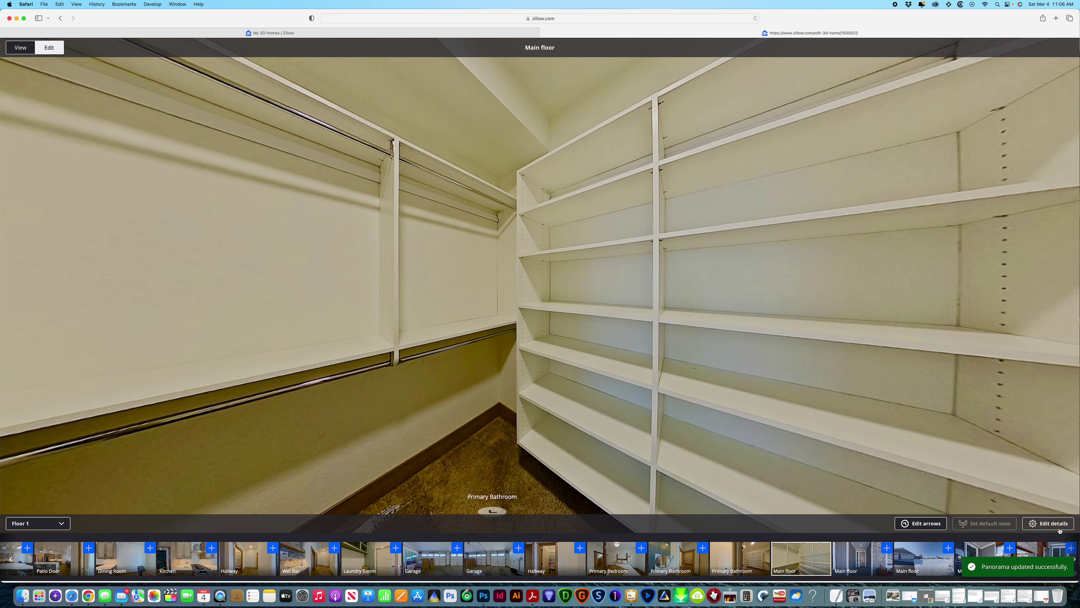
pyautogui.click(1059, 526)
pyautogui.tripleClick(546, 288)
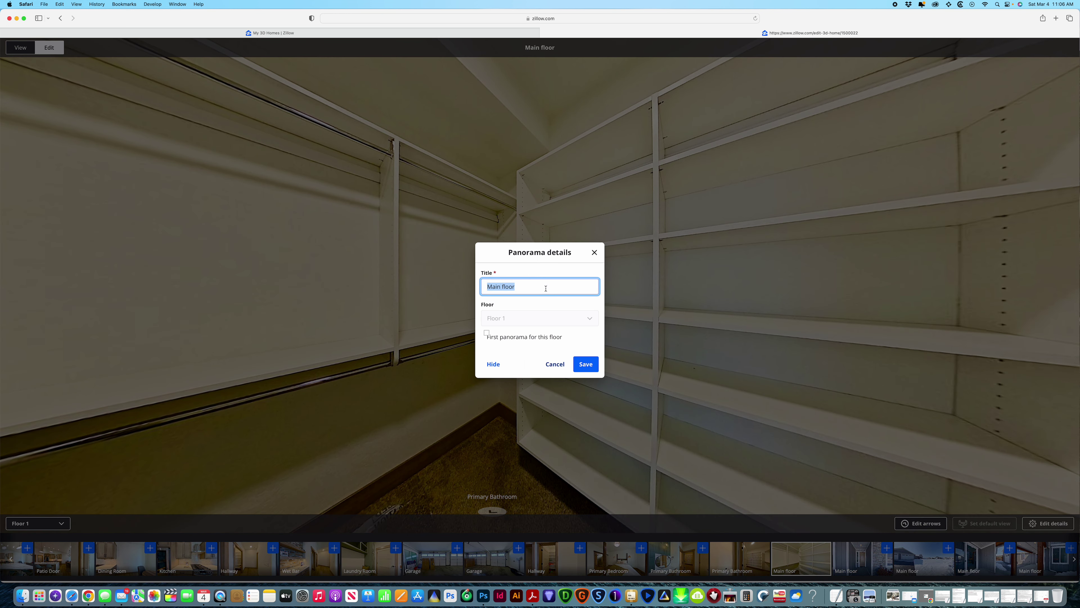
pyautogui.write('Wal')
pyautogui.click(585, 363)
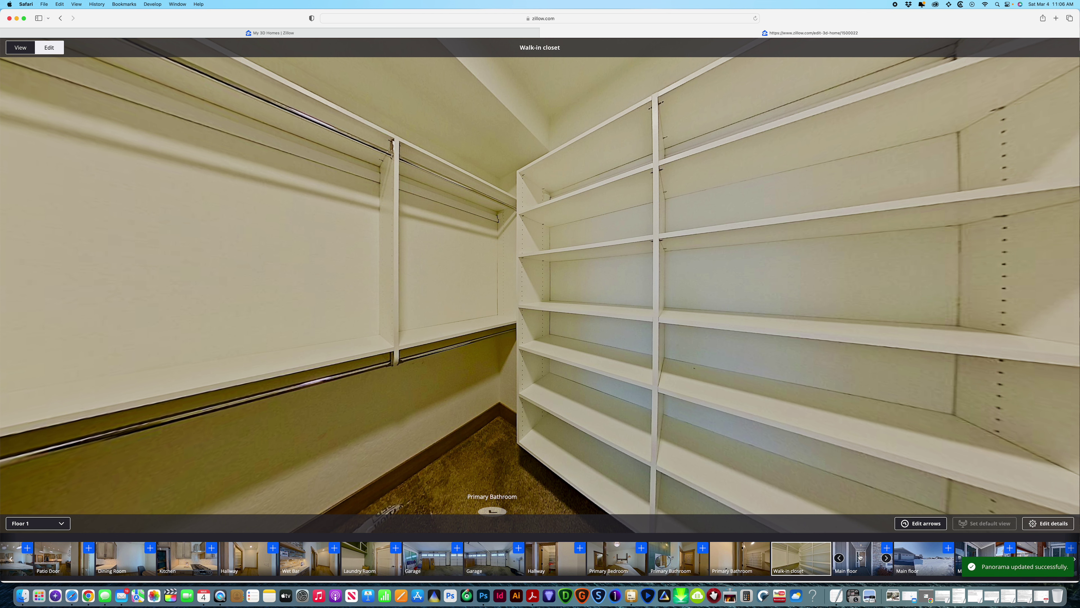
# Rename the panorama after Walk-in closet, showing the front door and stone wall, as "Front Patio" and save it.
pyautogui.click(859, 557)
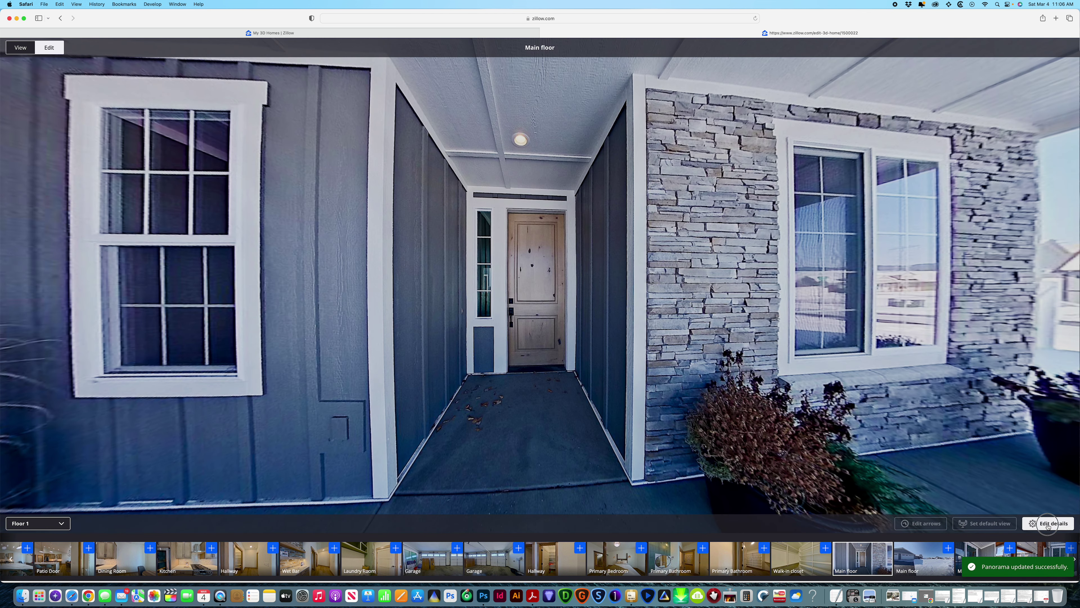
pyautogui.click(1048, 523)
pyautogui.tripleClick(531, 286)
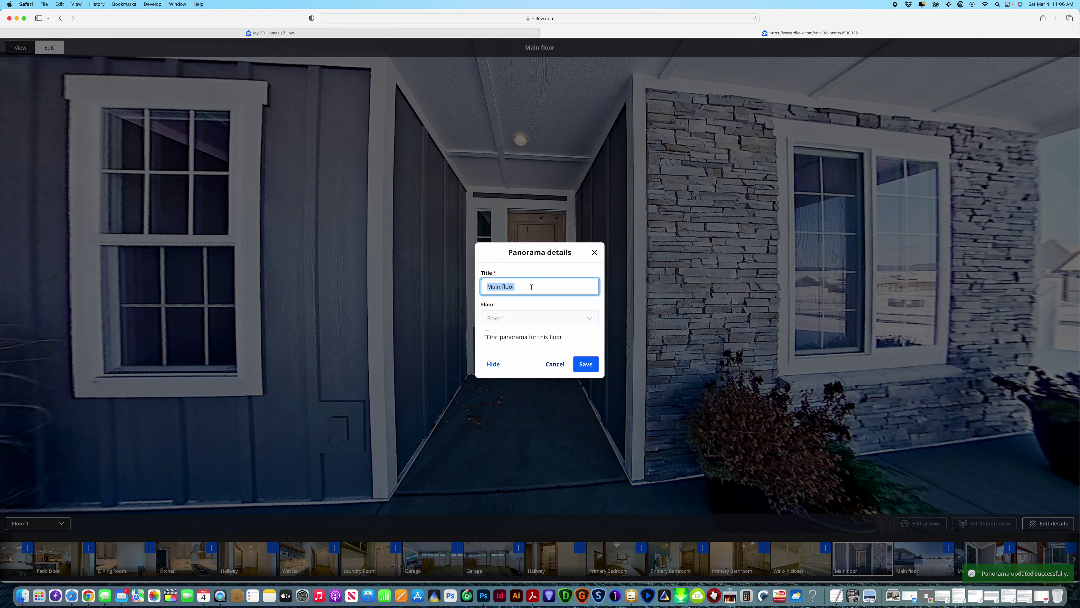
pyautogui.write('Front Patio')
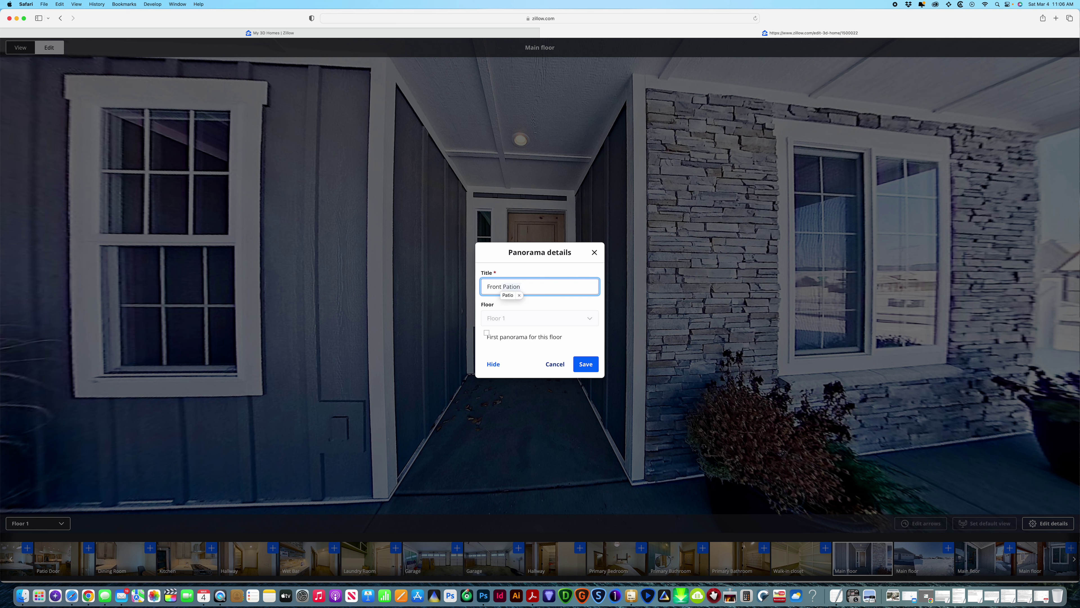
pyautogui.click(587, 364)
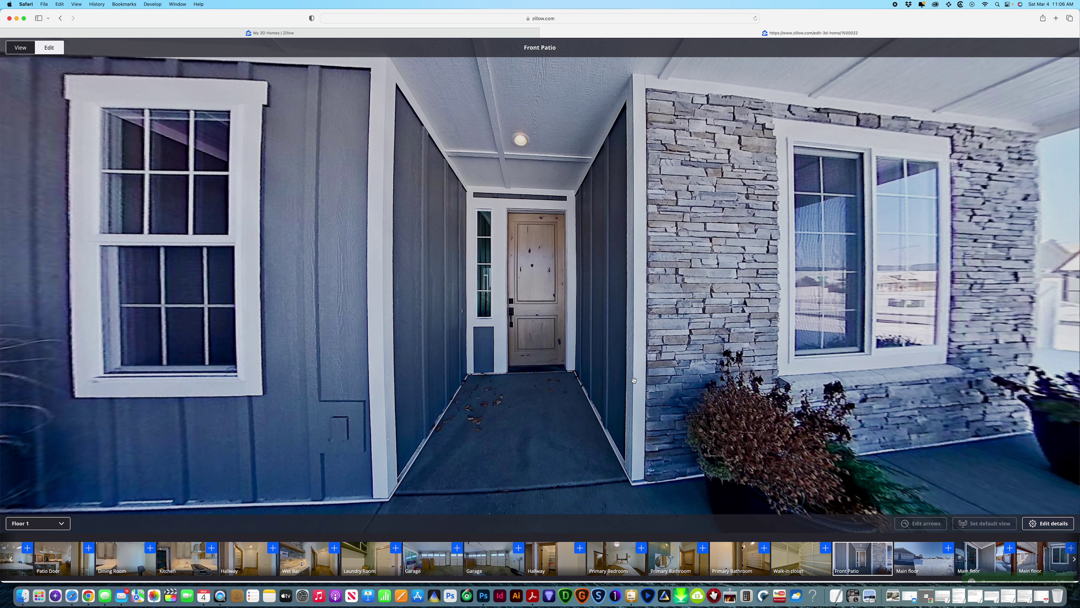
# Rename the panorama after Front Patio, showing the house from the snowy driveway, as "Curbside" and save it.
pyautogui.click(925, 564)
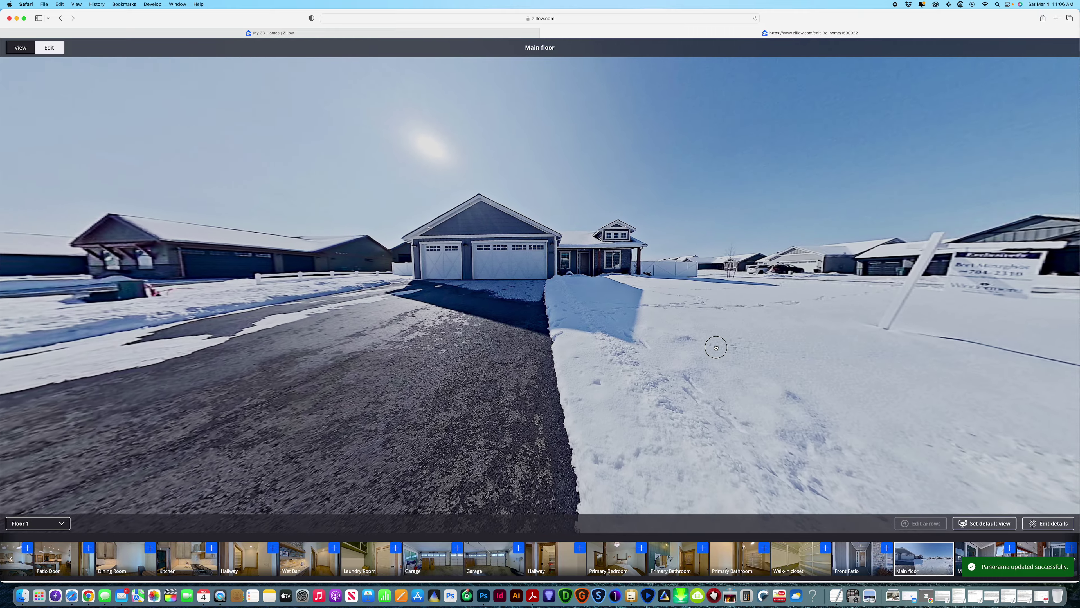
pyautogui.moveTo(715, 347); pyautogui.dragTo(609, 308)
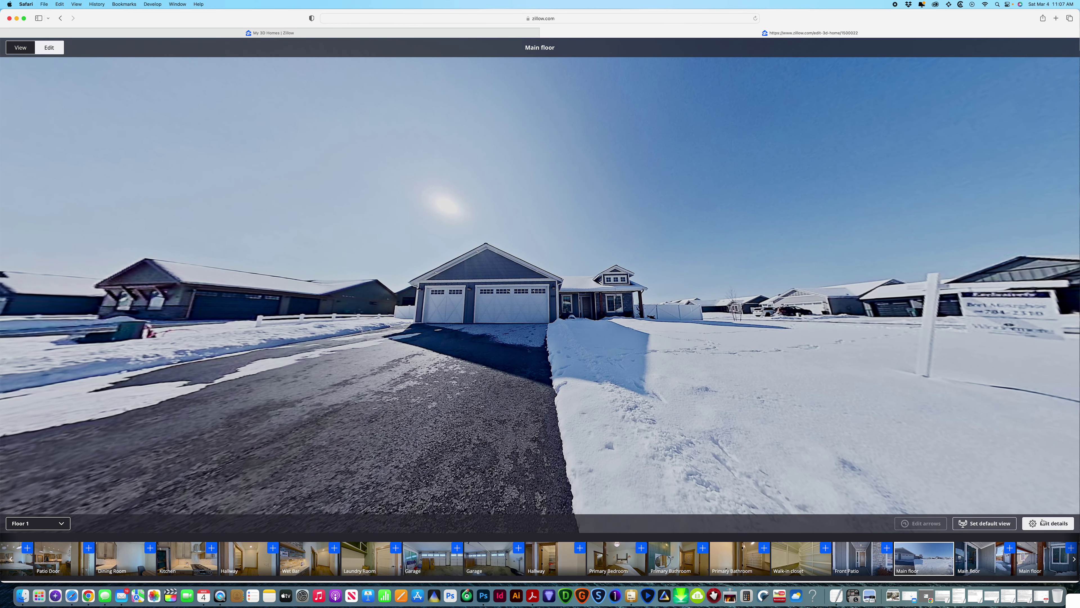
pyautogui.doubleClick(565, 285)
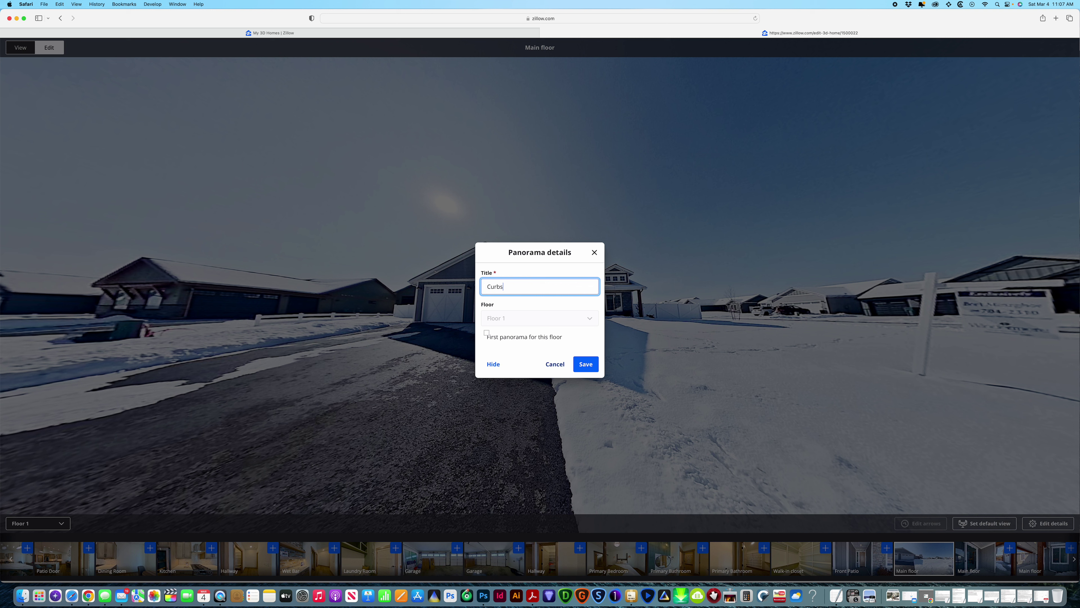
pyautogui.click(585, 364)
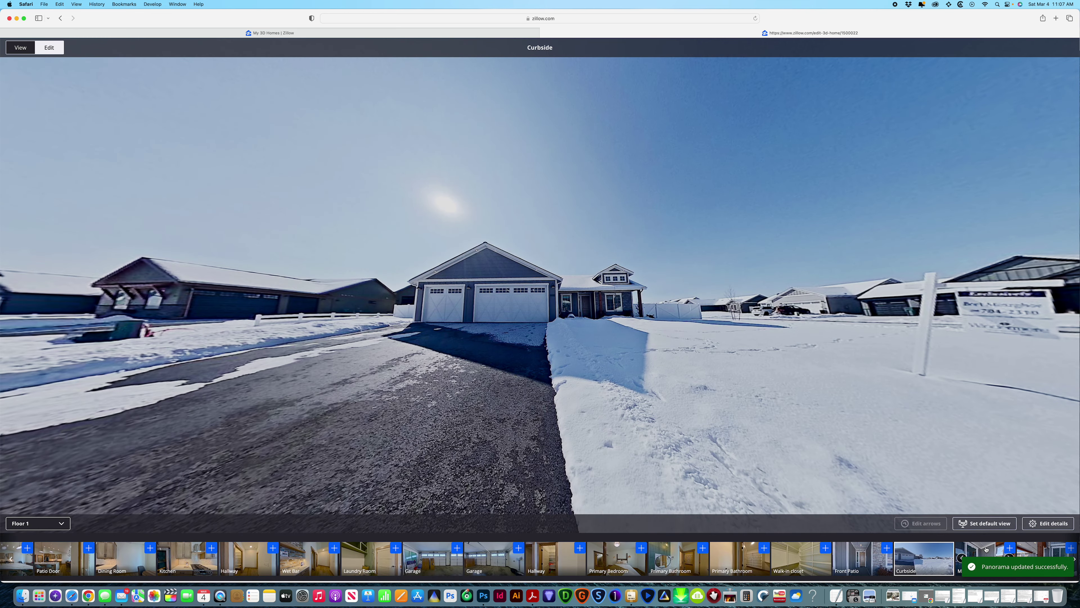
# Rename the panorama after Curbside, with the sliding glass door and wood post, as "Covered Rear Patio" and save it.
pyautogui.click(986, 549)
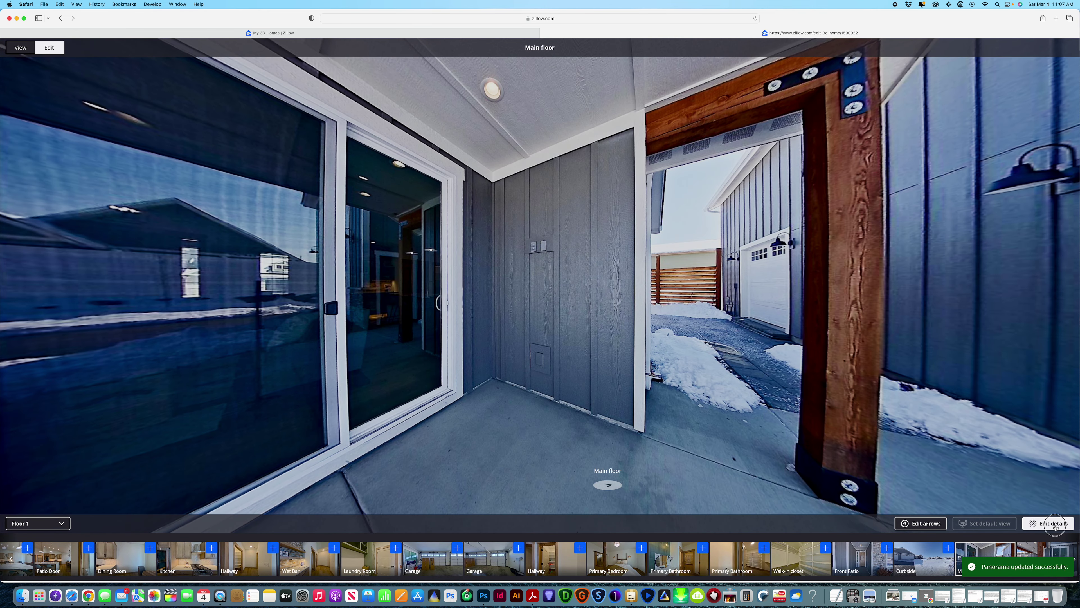
pyautogui.click(1047, 523)
pyautogui.tripleClick(535, 289)
pyautogui.write('Covered Rear Patio')
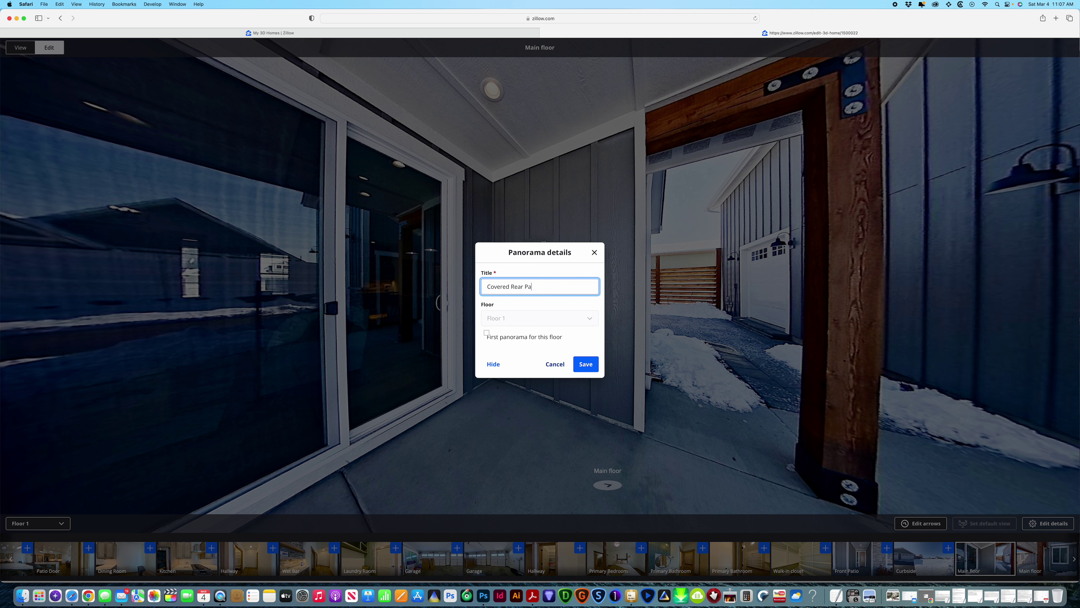
pyautogui.click(583, 364)
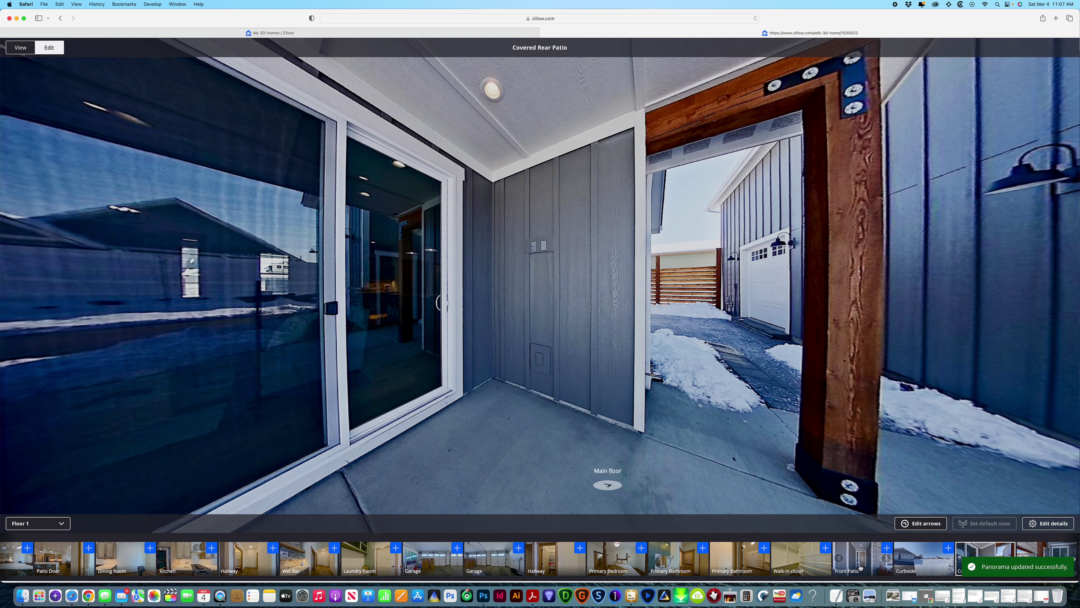
# Rename the panorama directly after Covered Rear Patio as "Walkway" and save it.
pyautogui.hscroll(5, 858, 567)
pyautogui.hscroll(2, 858, 567)
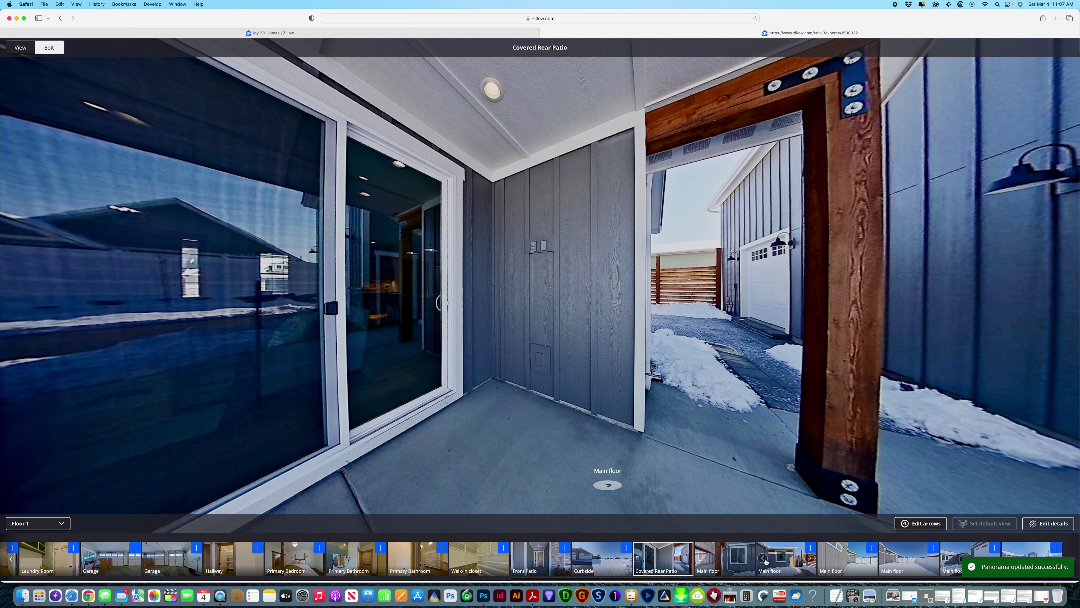
pyautogui.click(723, 557)
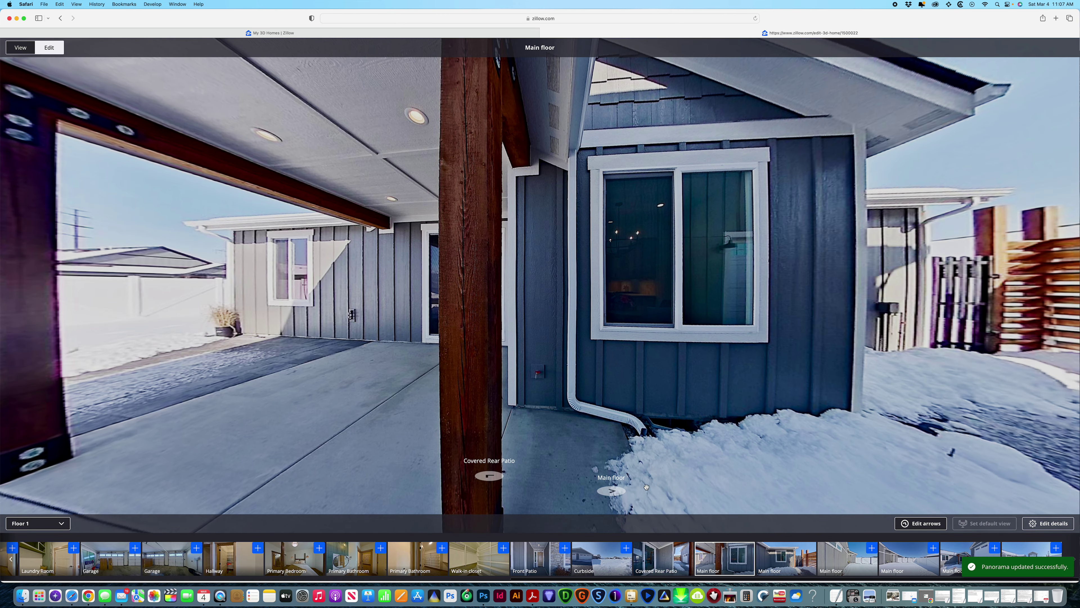
pyautogui.click(1049, 523)
pyautogui.doubleClick(546, 288)
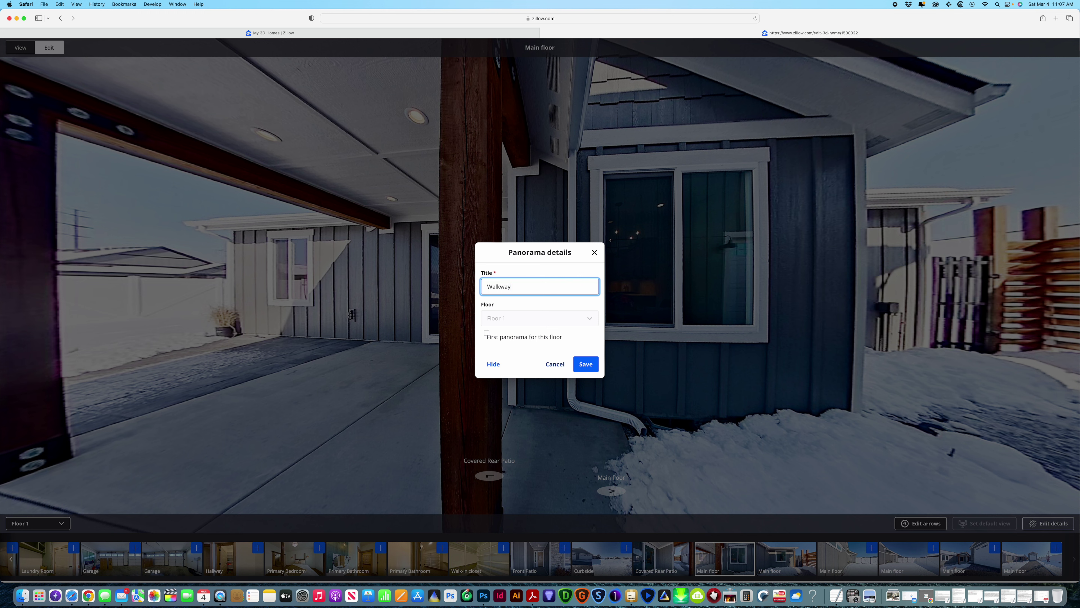
pyautogui.click(589, 364)
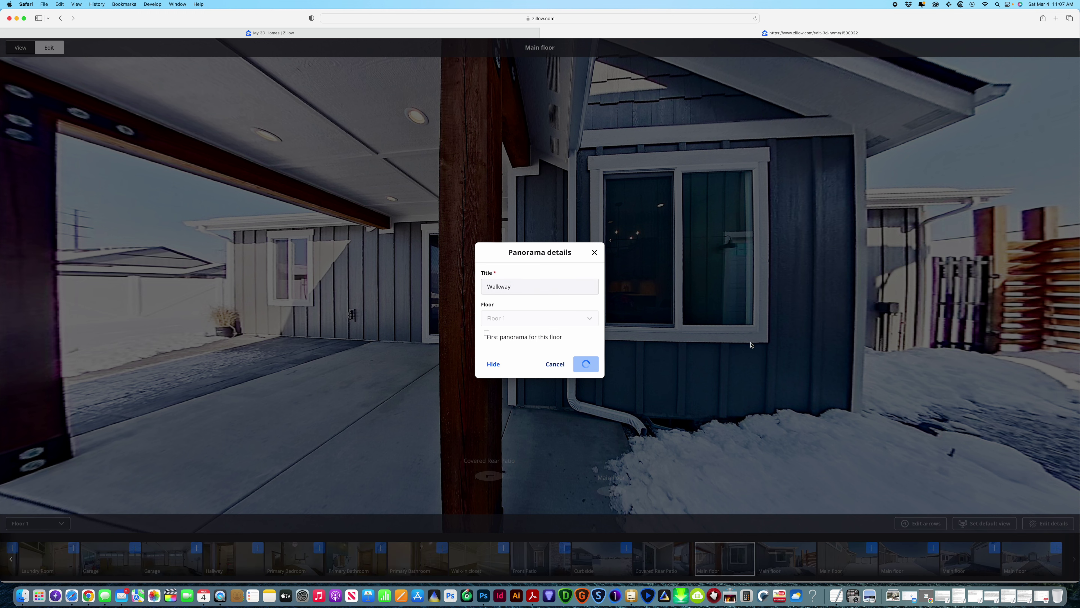
# Rename the panorama after Walkway, showing the wooden slat fence and gate, as "Patio" and save it.
pyautogui.click(794, 566)
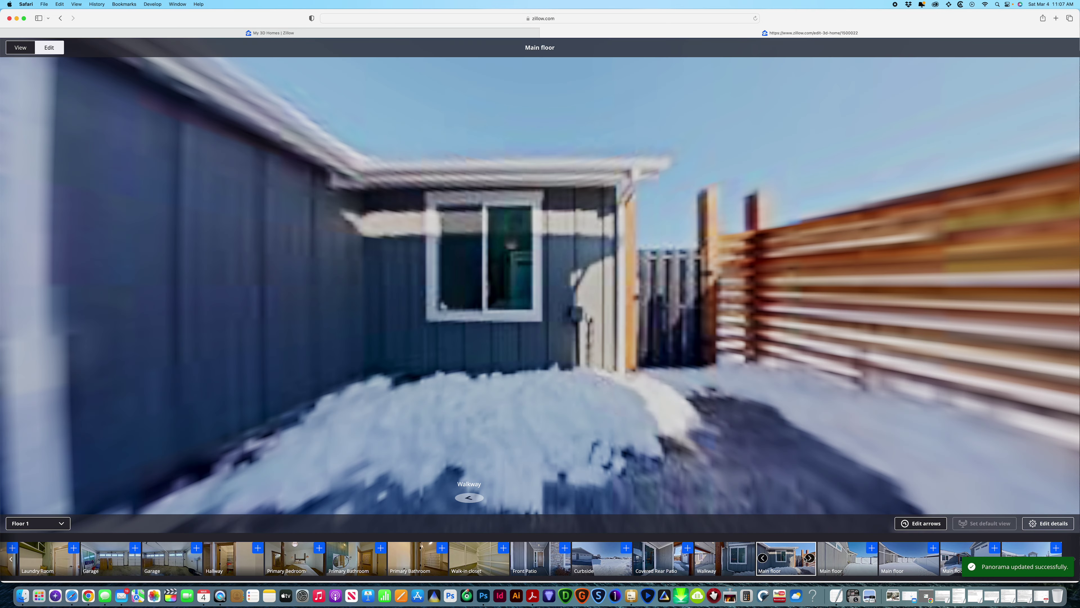
pyautogui.click(1048, 523)
pyautogui.tripleClick(545, 285)
pyautogui.write('Patio')
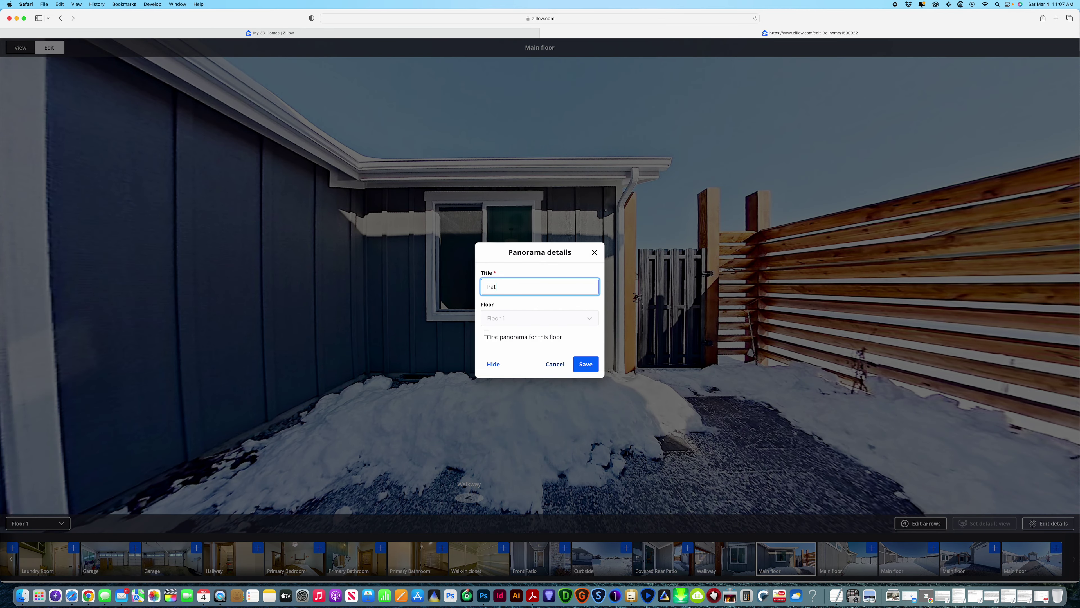
pyautogui.click(590, 365)
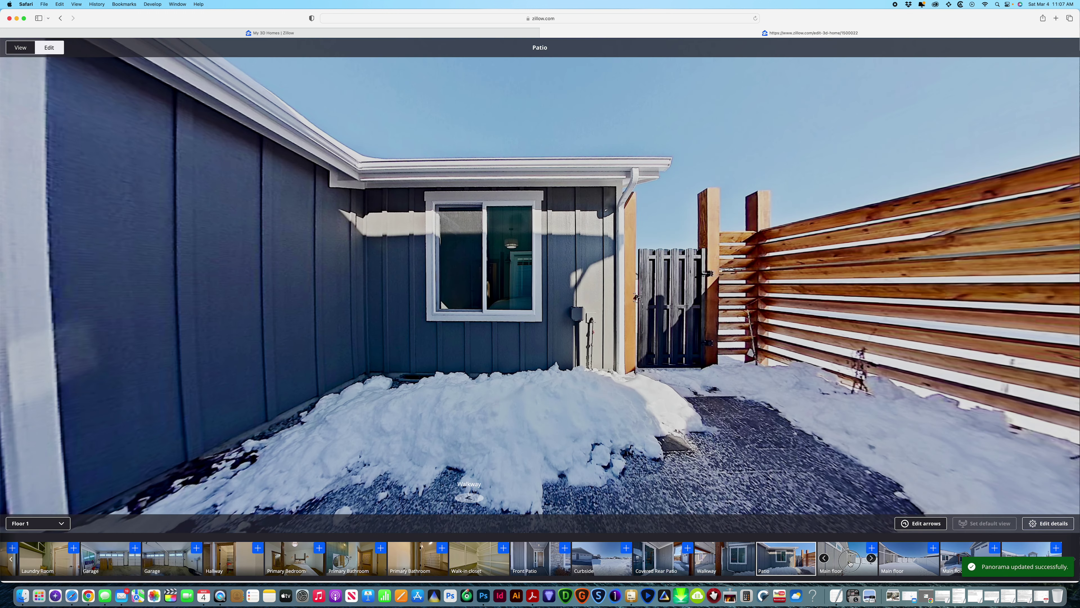
# Rename the panorama after Patio, looking along the gray house wall to the white fence gates, as "Walkway" and save it.
pyautogui.click(848, 563)
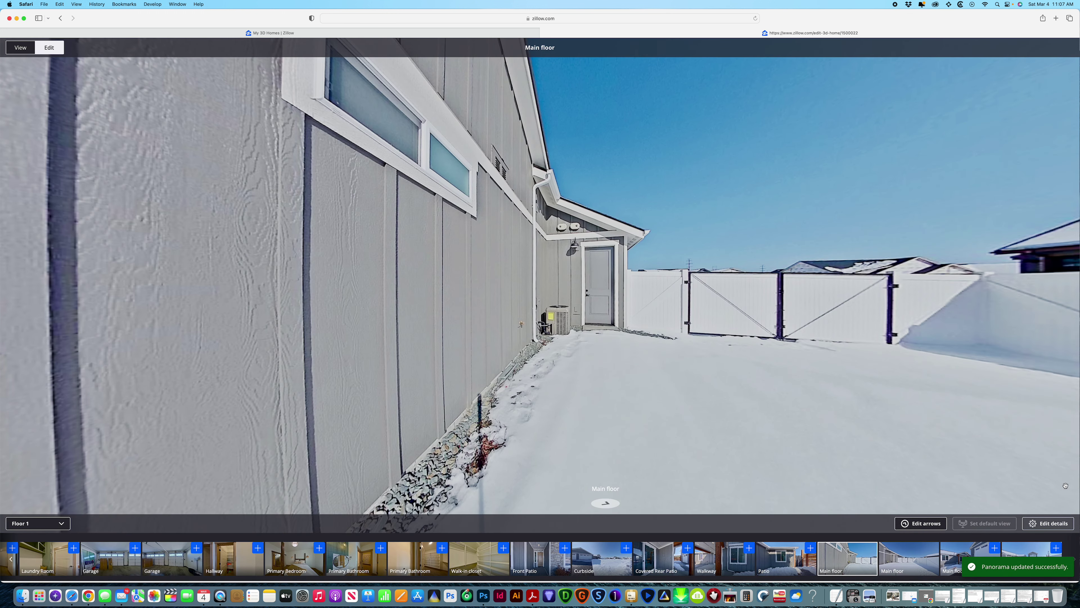
pyautogui.click(1049, 523)
pyautogui.tripleClick(553, 290)
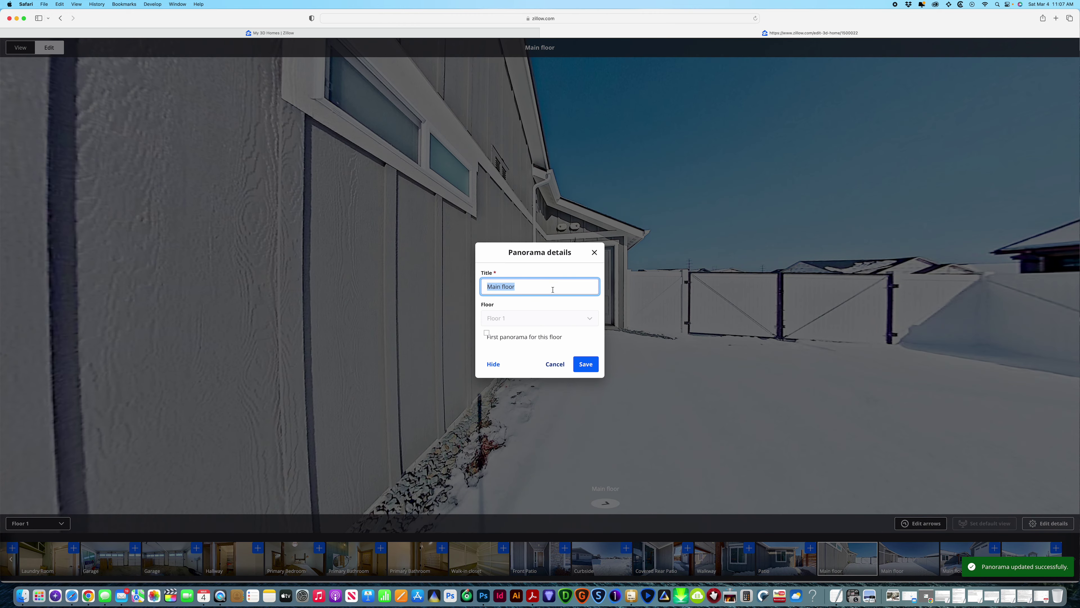
pyautogui.write('Walkway')
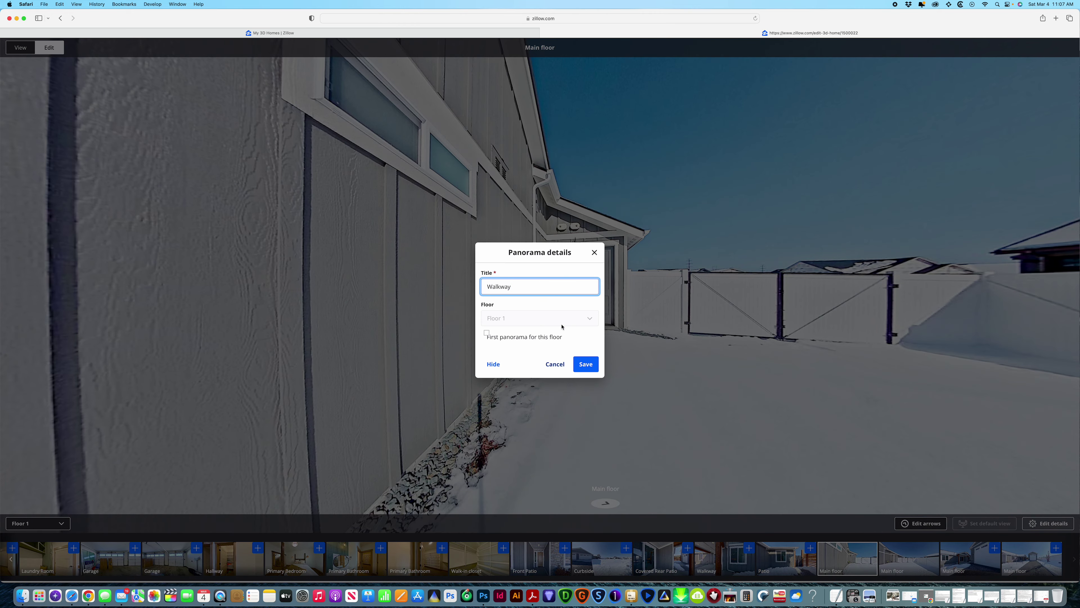
pyautogui.click(586, 363)
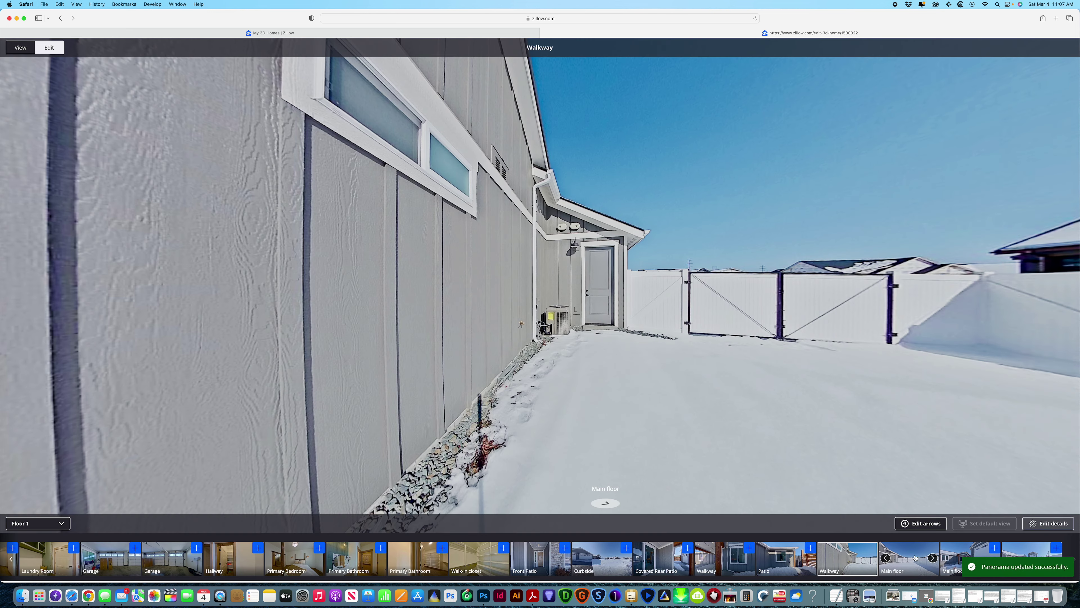
# Rename the panorama after the second Walkway, showing the snowy yard along the white fence, as "Side Yard" and save it.
pyautogui.click(915, 558)
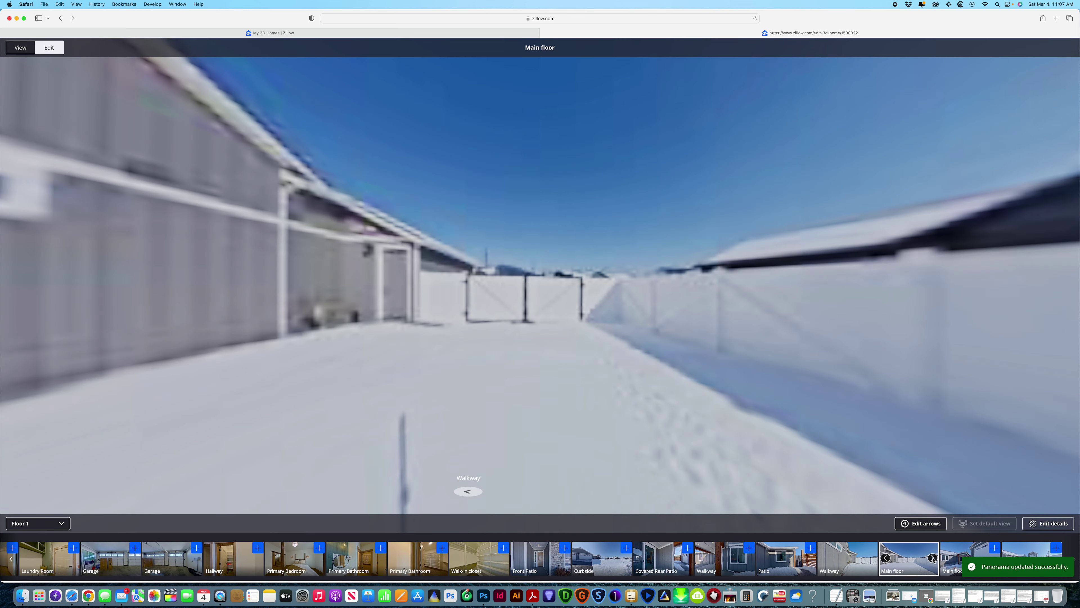
pyautogui.click(1048, 523)
pyautogui.tripleClick(527, 285)
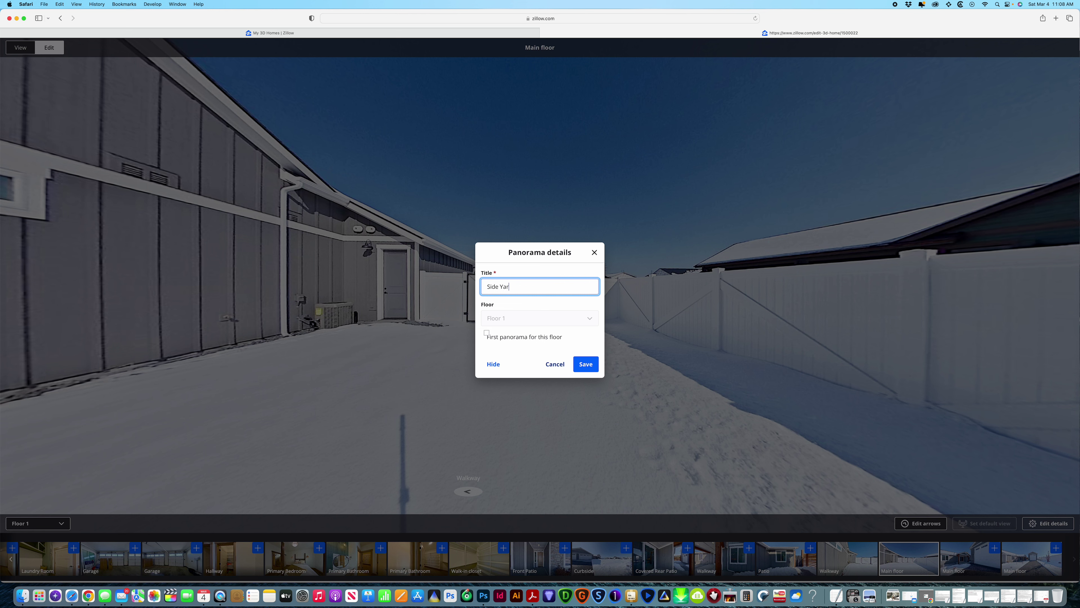
pyautogui.click(583, 366)
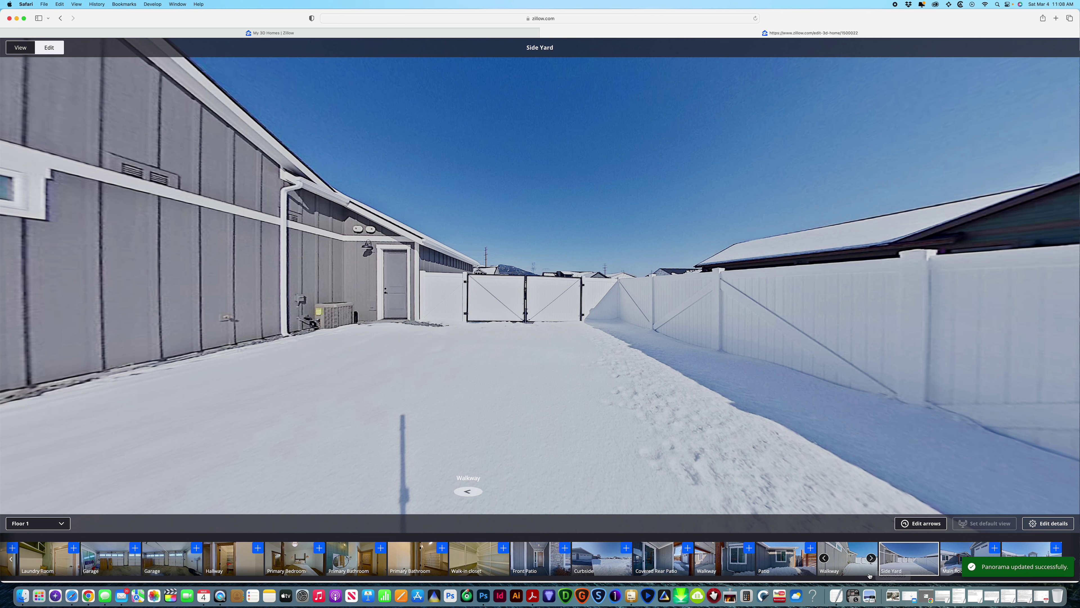
# Rename the panorama after Side Yard, showing the large white garage door up close, as "Side Driveway" and save it.
pyautogui.click(978, 553)
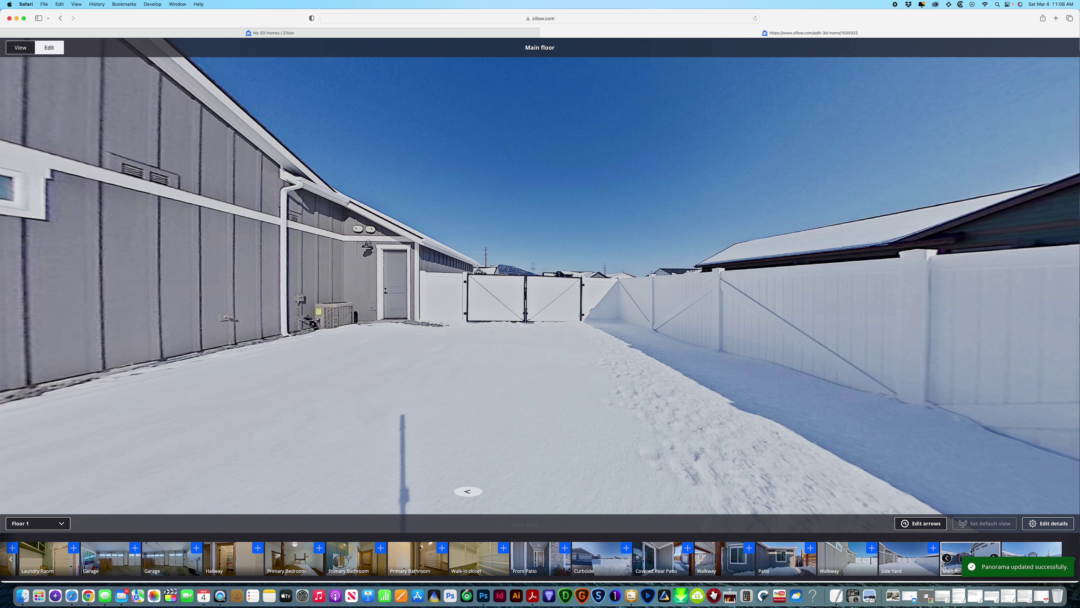
pyautogui.click(1063, 523)
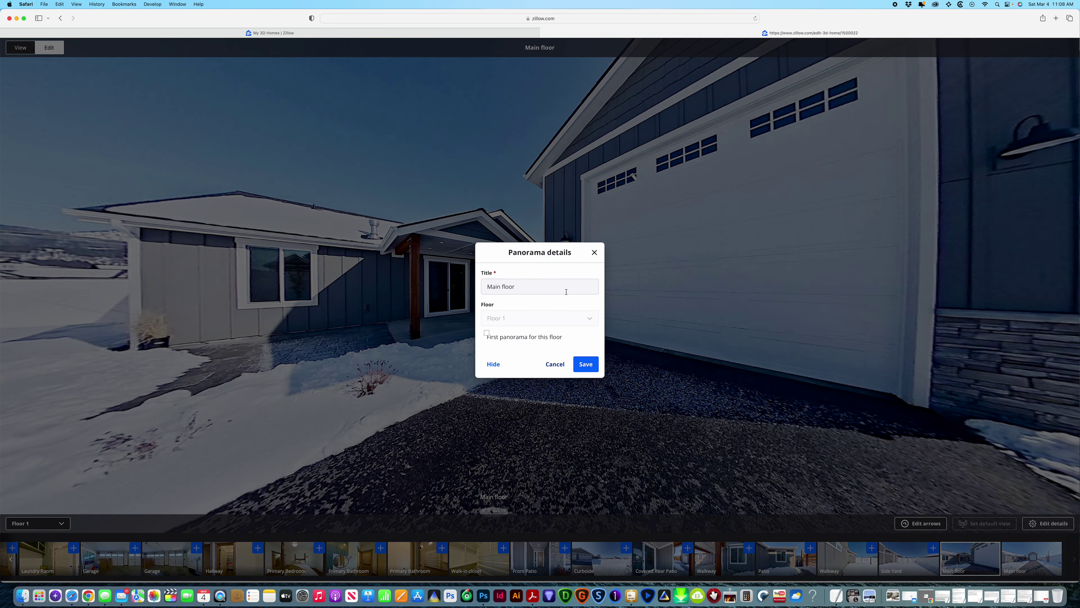
pyautogui.doubleClick(533, 290)
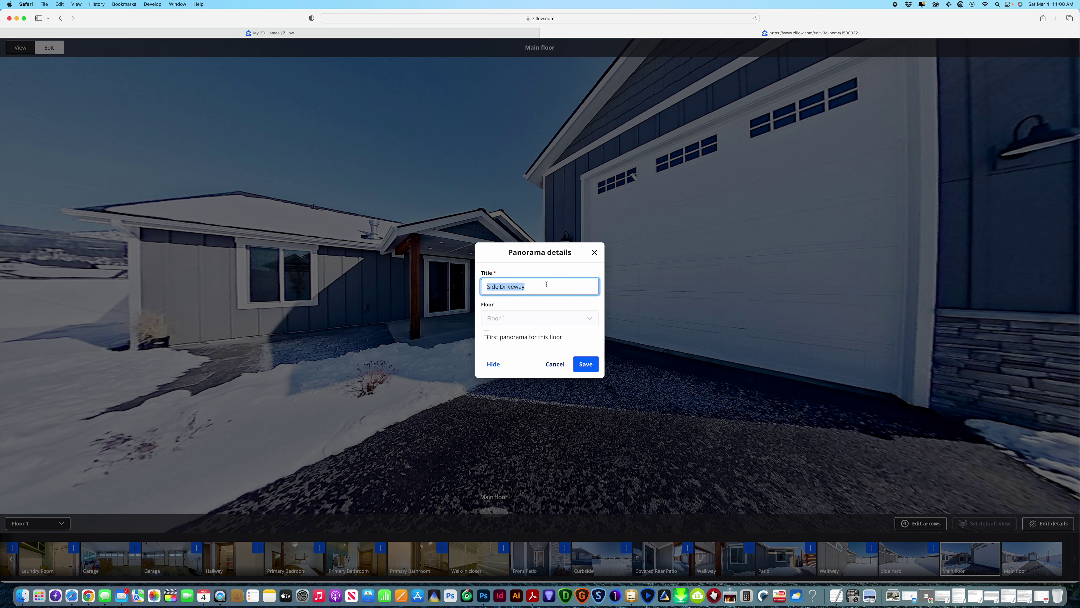
pyautogui.click(585, 364)
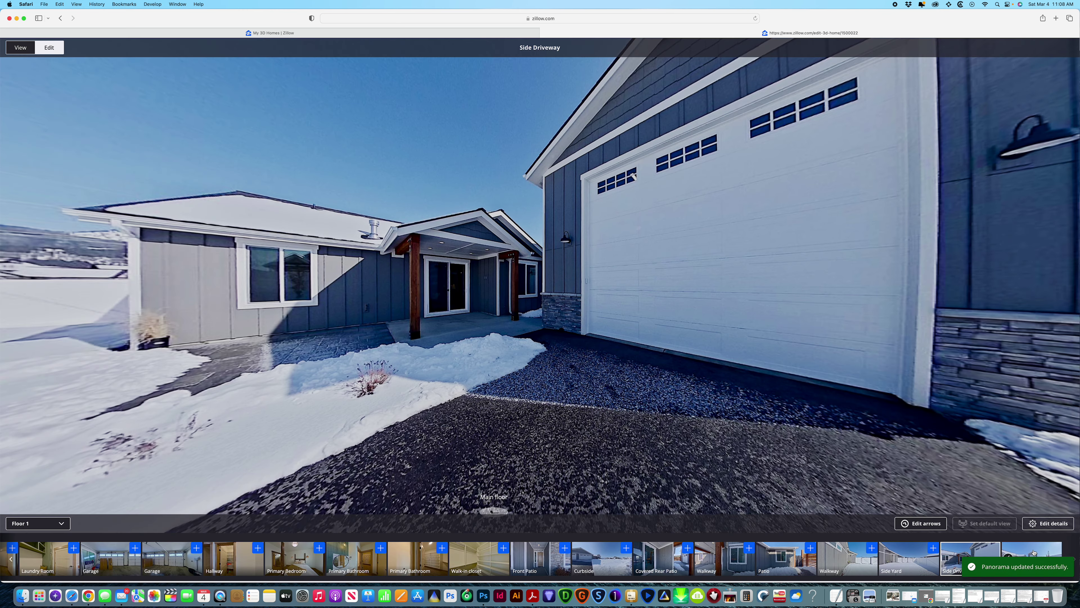
# Rename the last Floor 1 panorama, looking up the long driveway to the detached garage, as "Side Driveway" too and save it.
pyautogui.click(1033, 555)
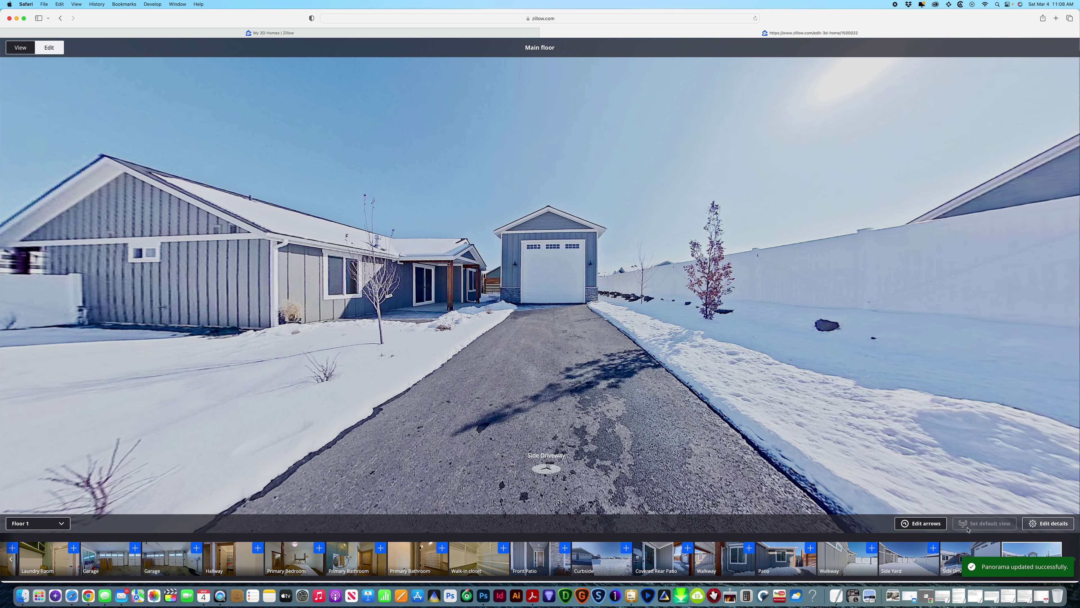
pyautogui.click(1048, 523)
pyautogui.doubleClick(531, 284)
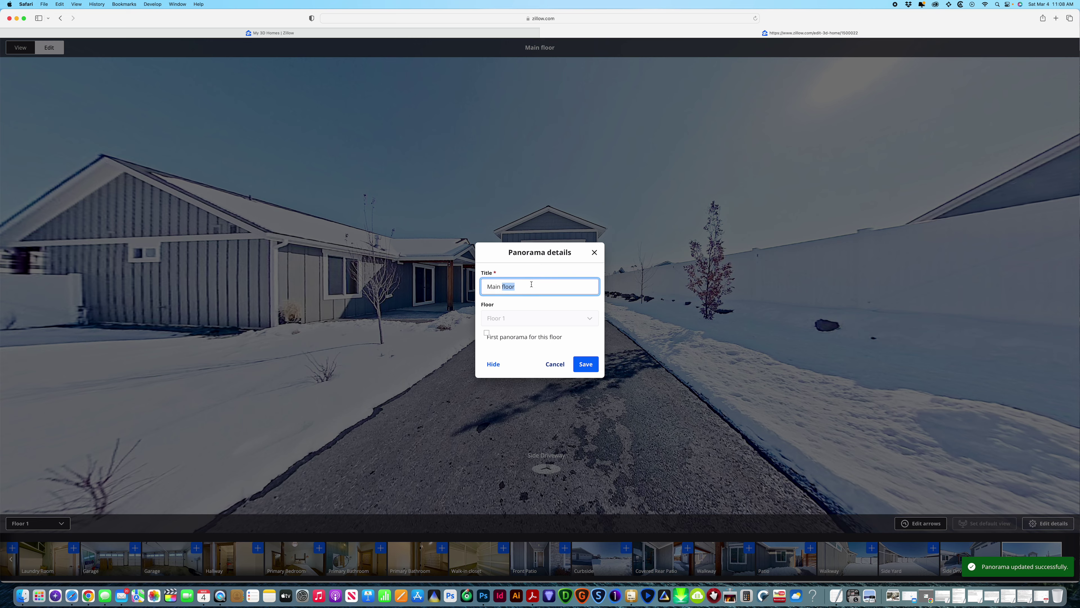
pyautogui.tripleClick(530, 284)
pyautogui.click(586, 364)
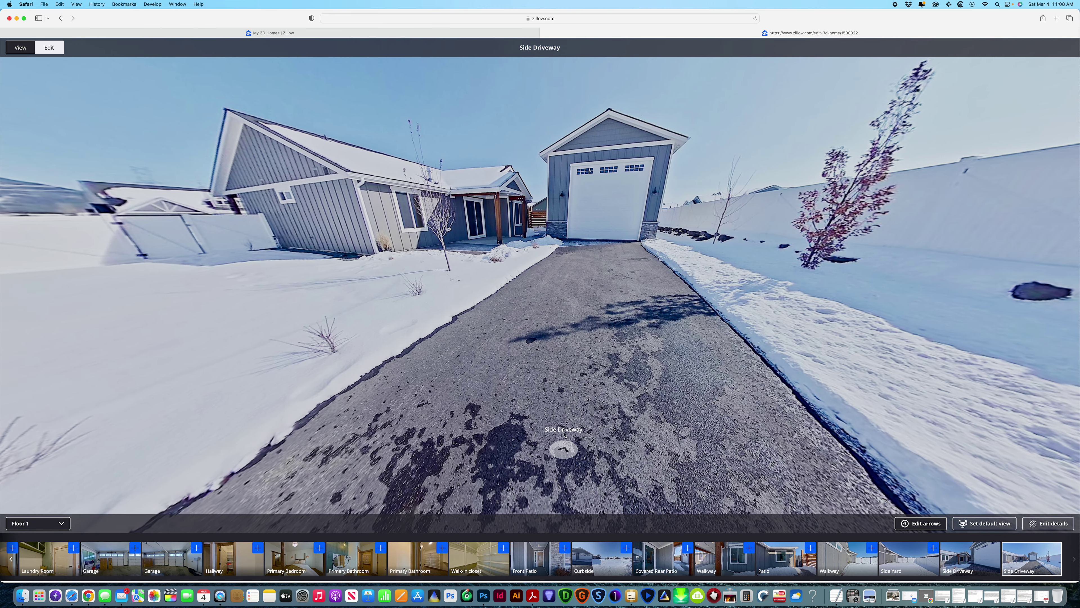
# Add and save a connection from the Side Driveway panorama near the garage door to Covered Rear Patio, aimed at the covered patio.
pyautogui.click(541, 445)
pyautogui.click(541, 444)
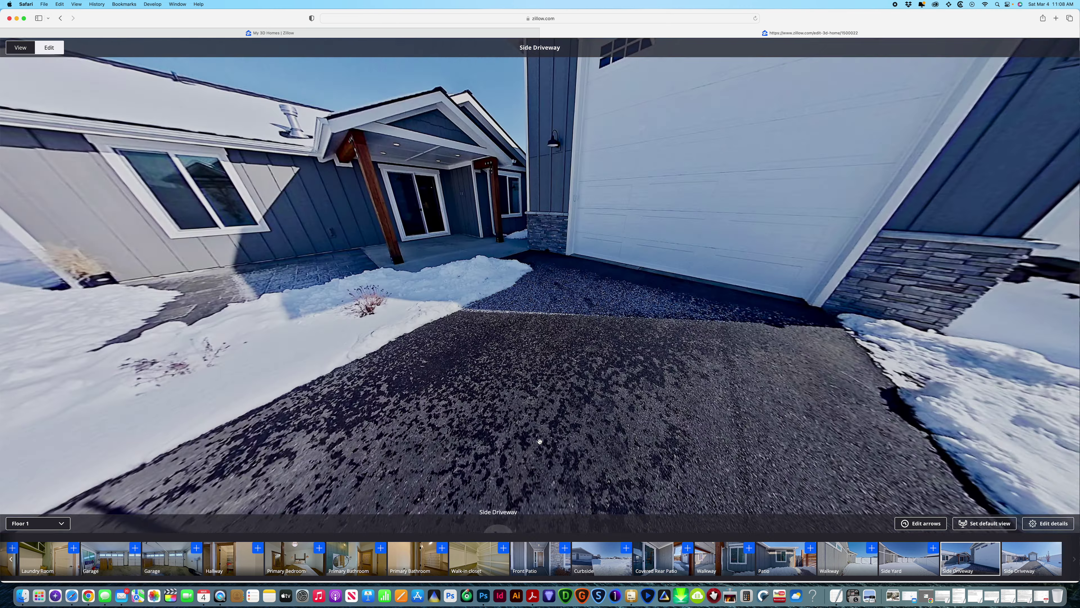
pyautogui.moveTo(541, 444); pyautogui.dragTo(718, 396)
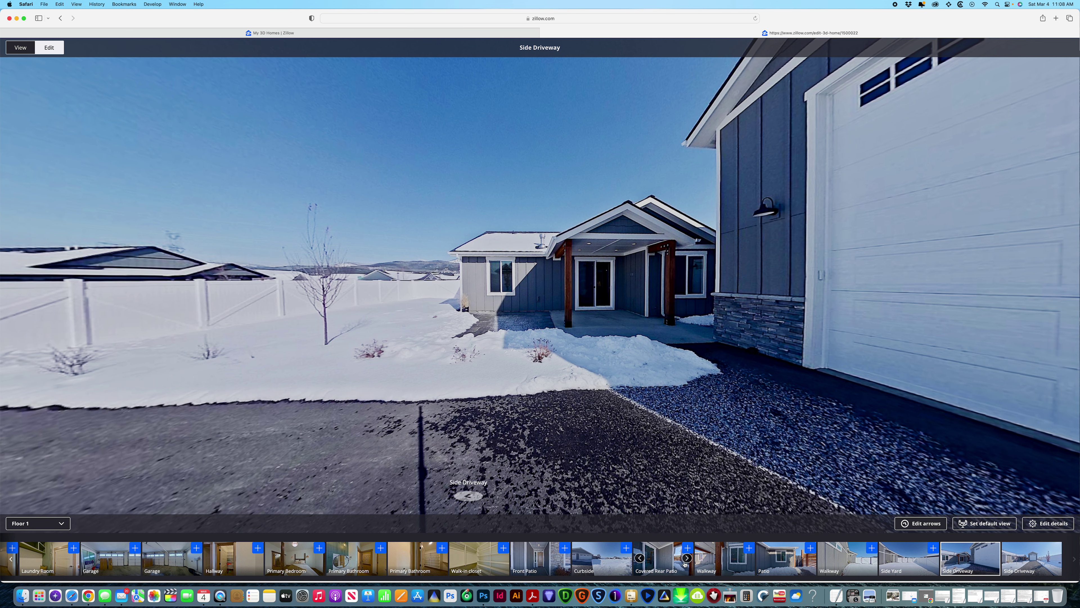
pyautogui.click(688, 548)
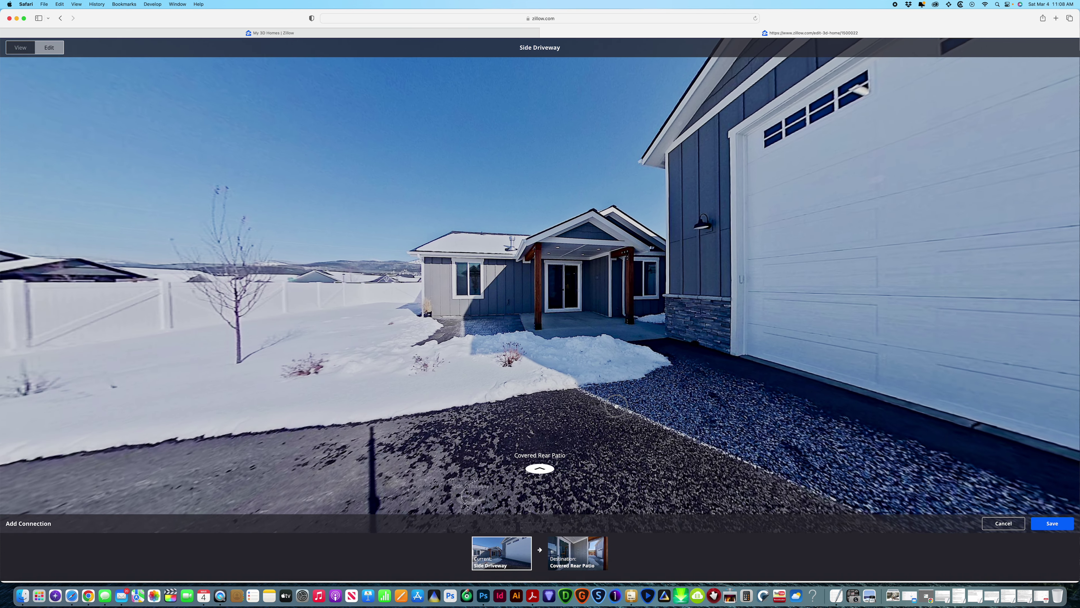
pyautogui.click(1059, 524)
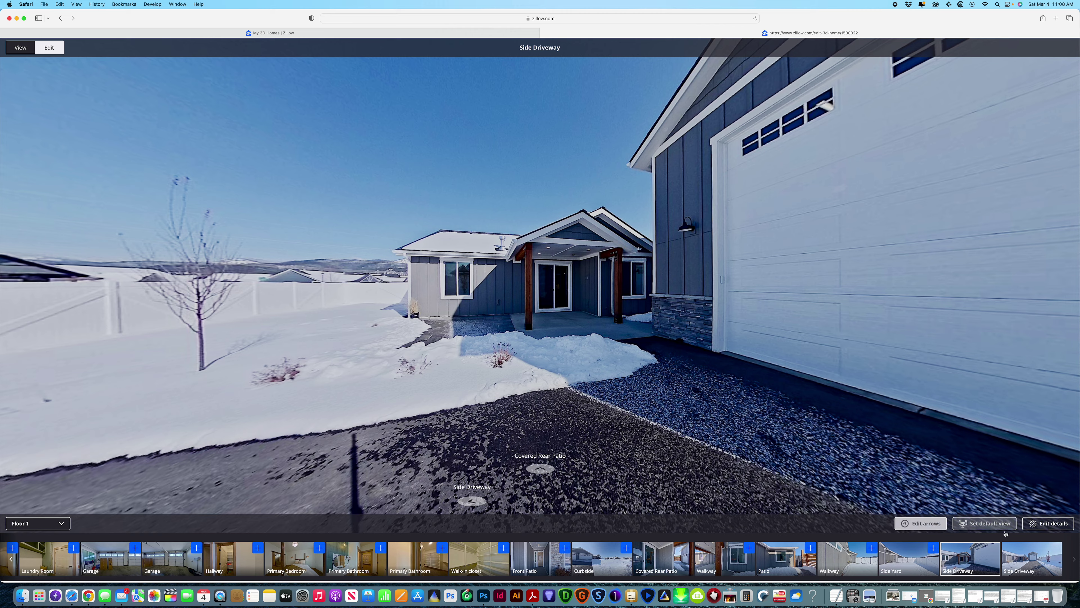
# Add a return connection from Covered Rear Patio to the Side Driveway panorama near the garage door, aimed toward the driveway.
pyautogui.click(694, 434)
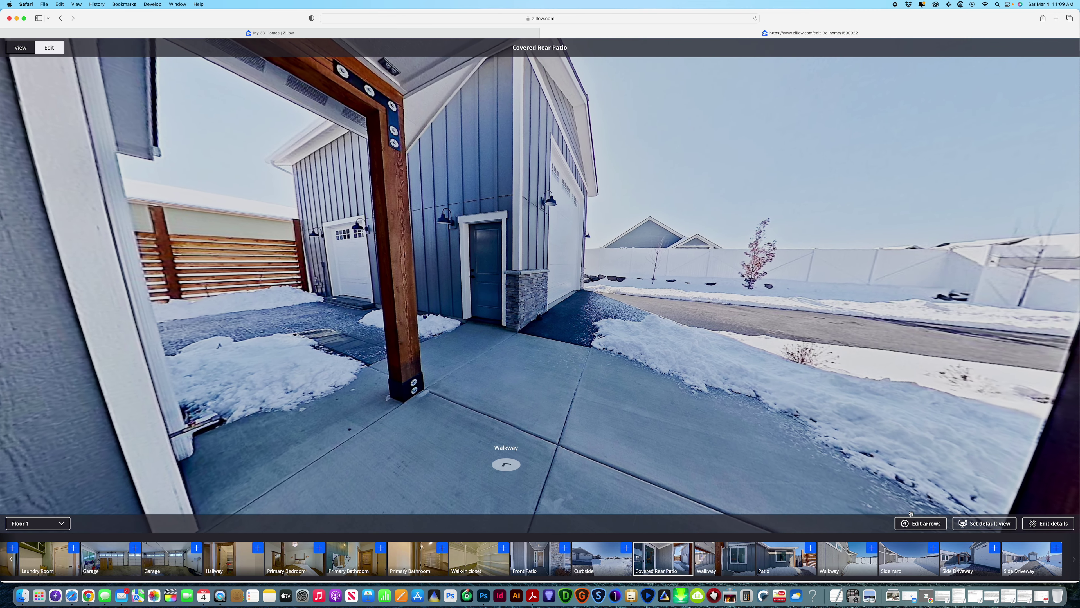
pyautogui.click(919, 522)
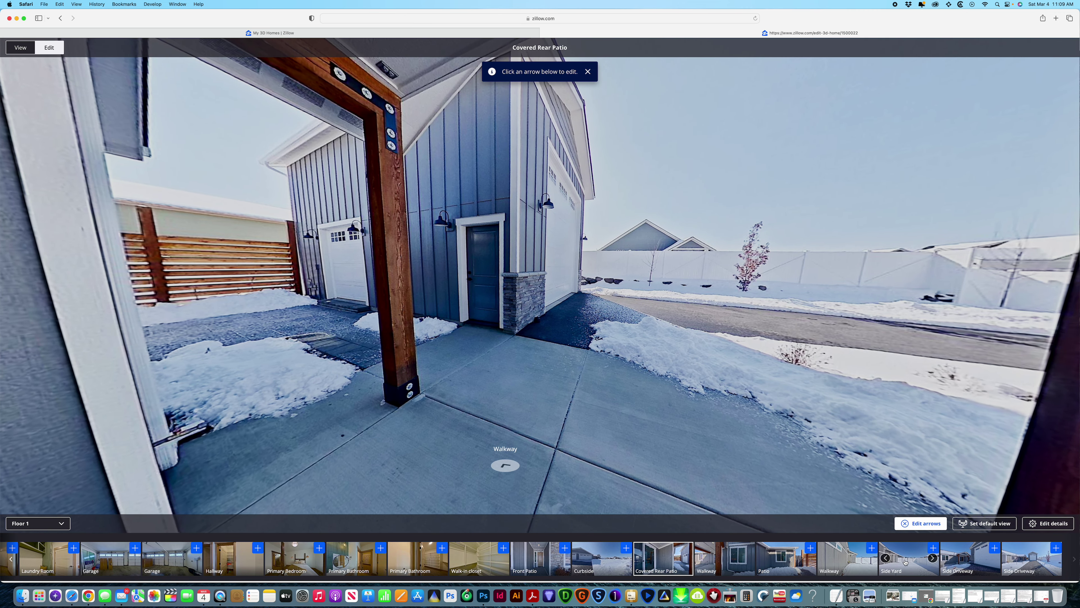
pyautogui.click(972, 558)
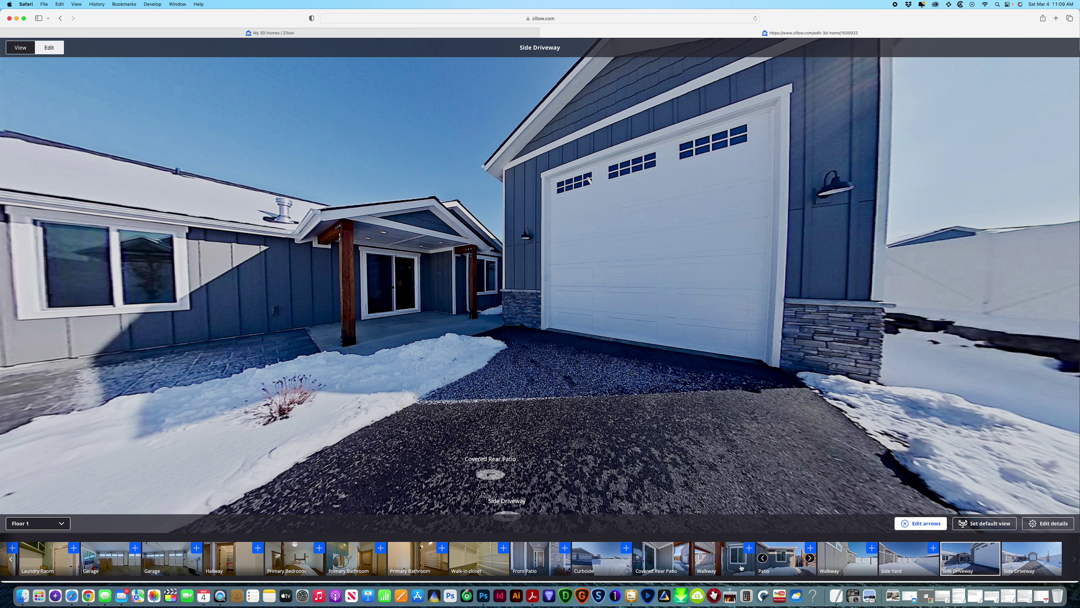
pyautogui.click(663, 567)
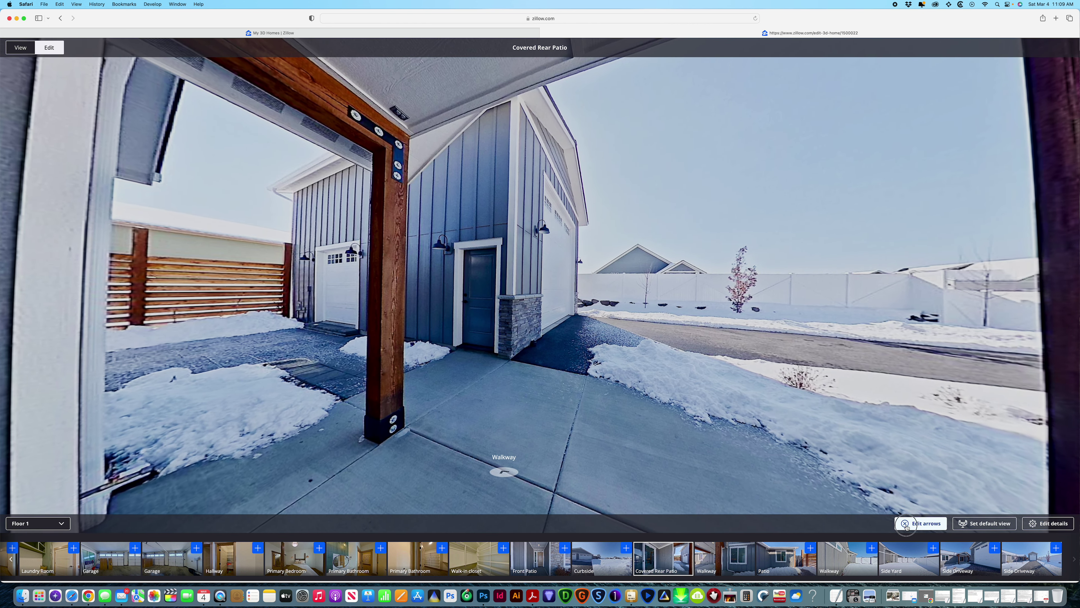
pyautogui.click(919, 524)
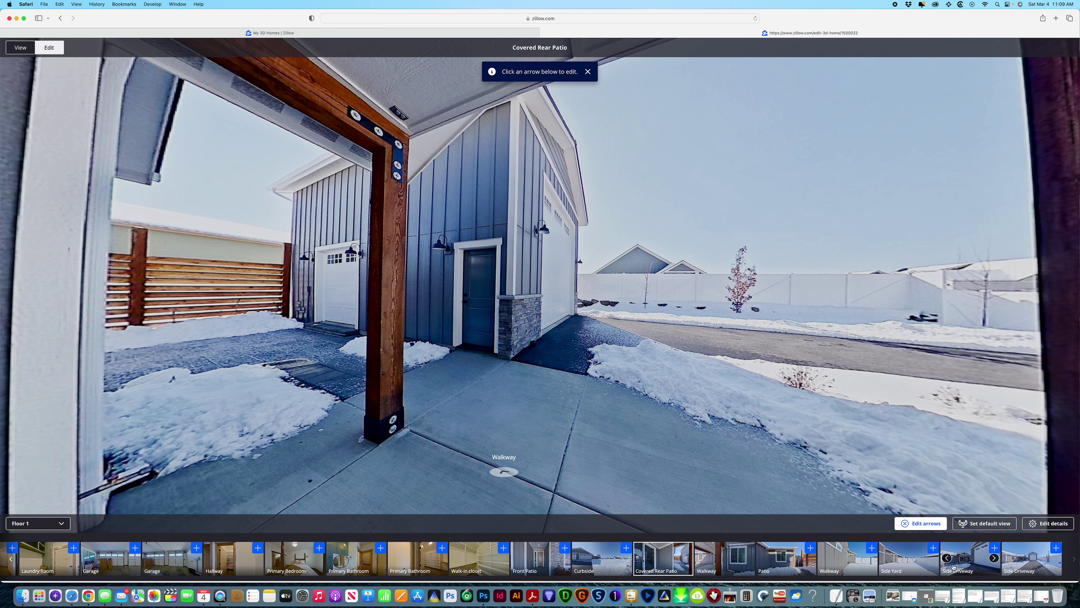
pyautogui.click(671, 430)
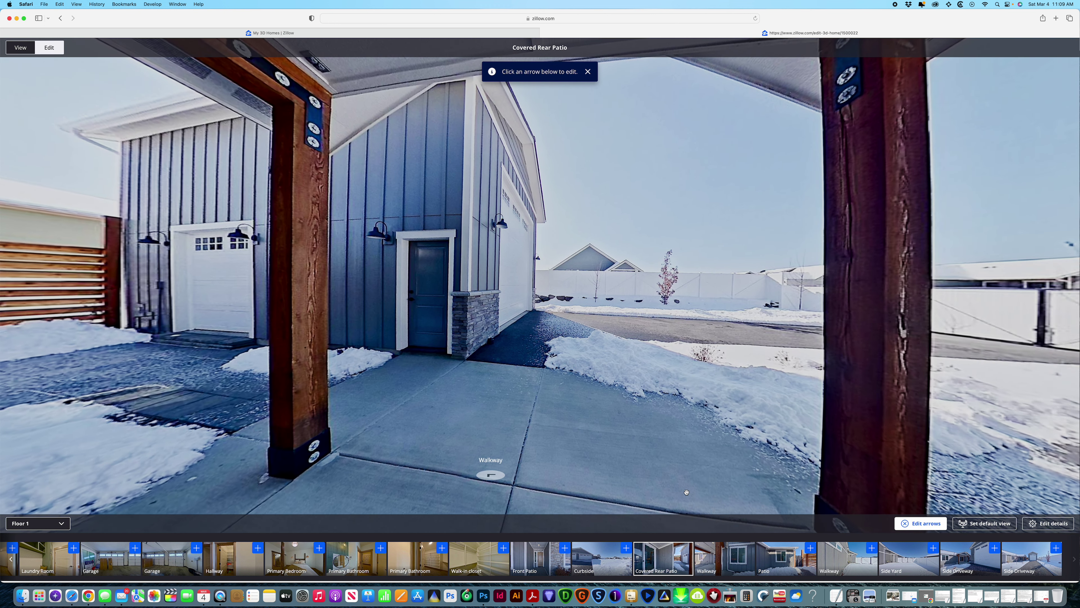
pyautogui.click(906, 526)
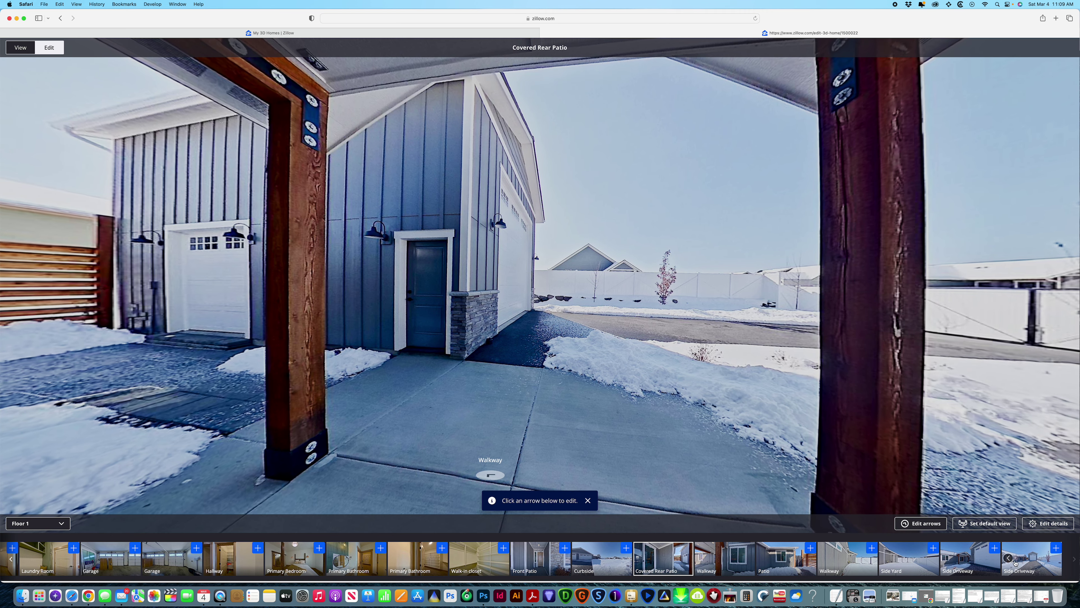
pyautogui.click(994, 548)
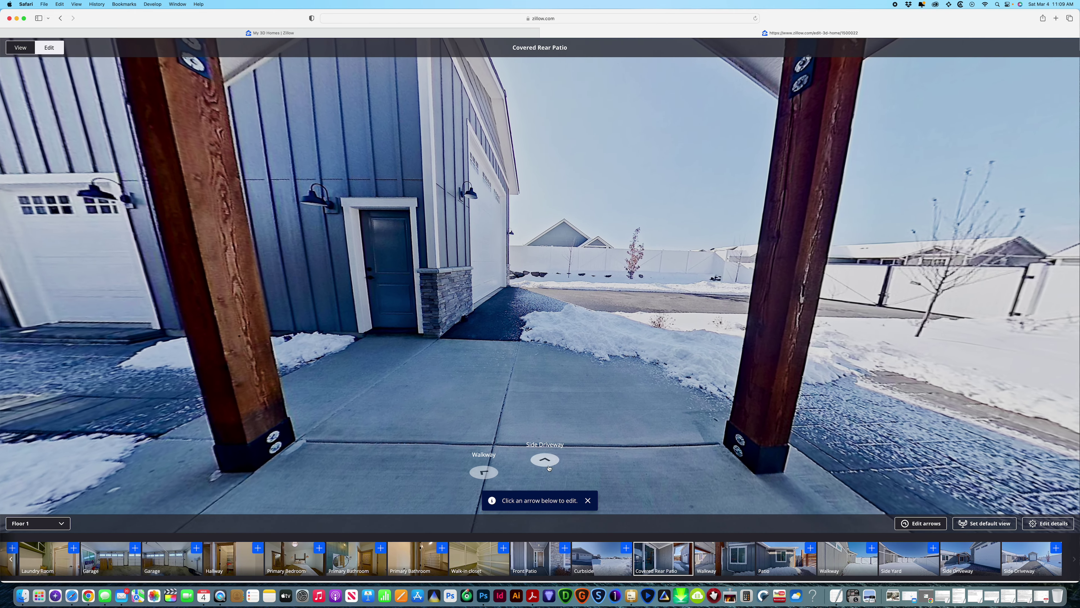
# Test the navigation arrows from Covered Rear Patio to Side Driveway and back, on to Walkway and into Patio.
pyautogui.click(552, 456)
pyautogui.moveTo(776, 420); pyautogui.dragTo(484, 429)
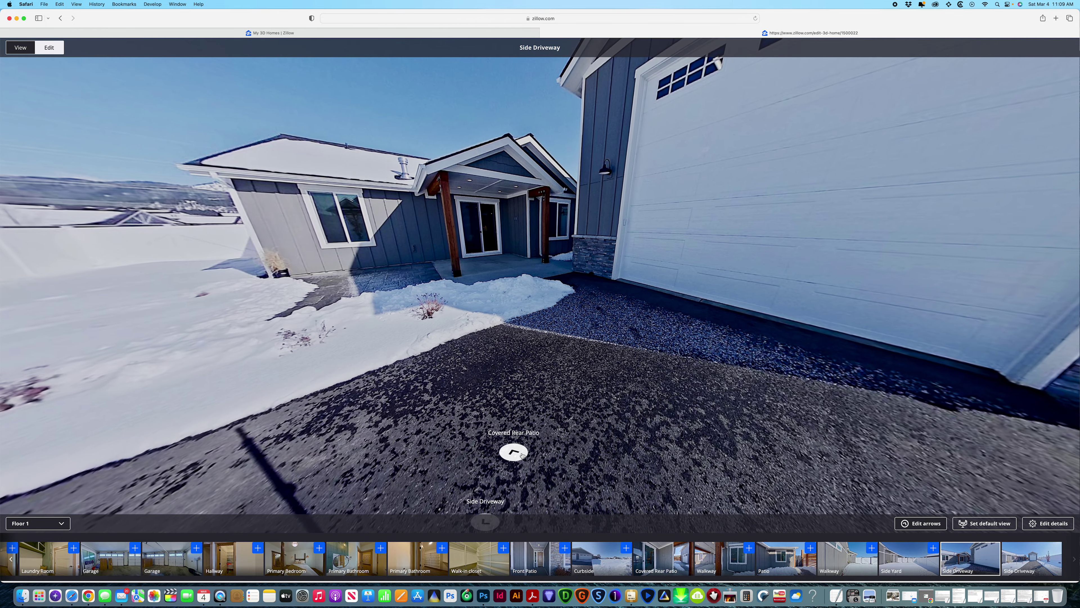
pyautogui.click(515, 451)
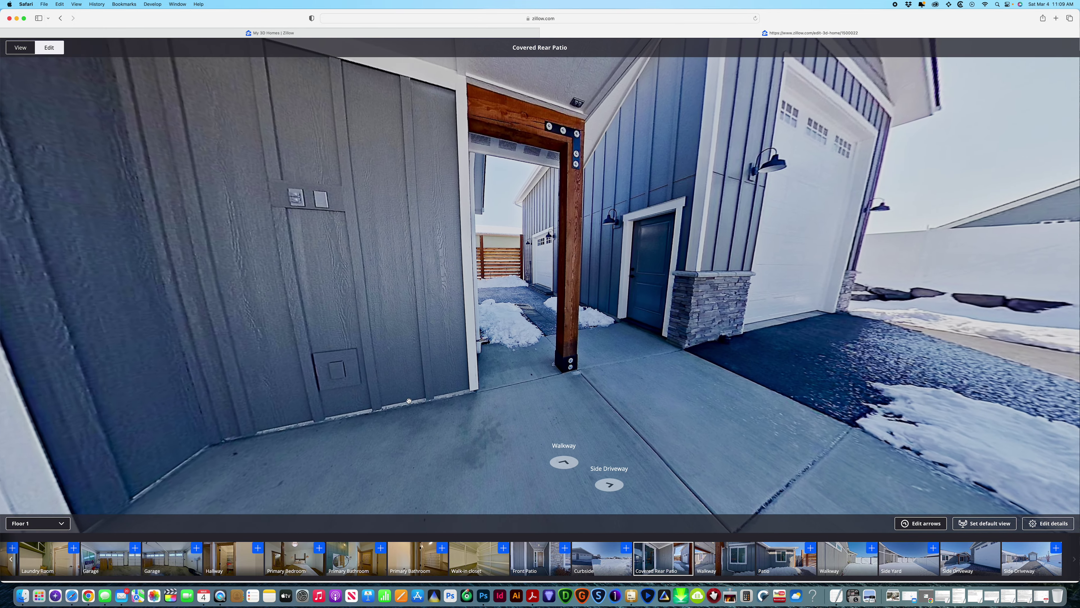
pyautogui.click(562, 458)
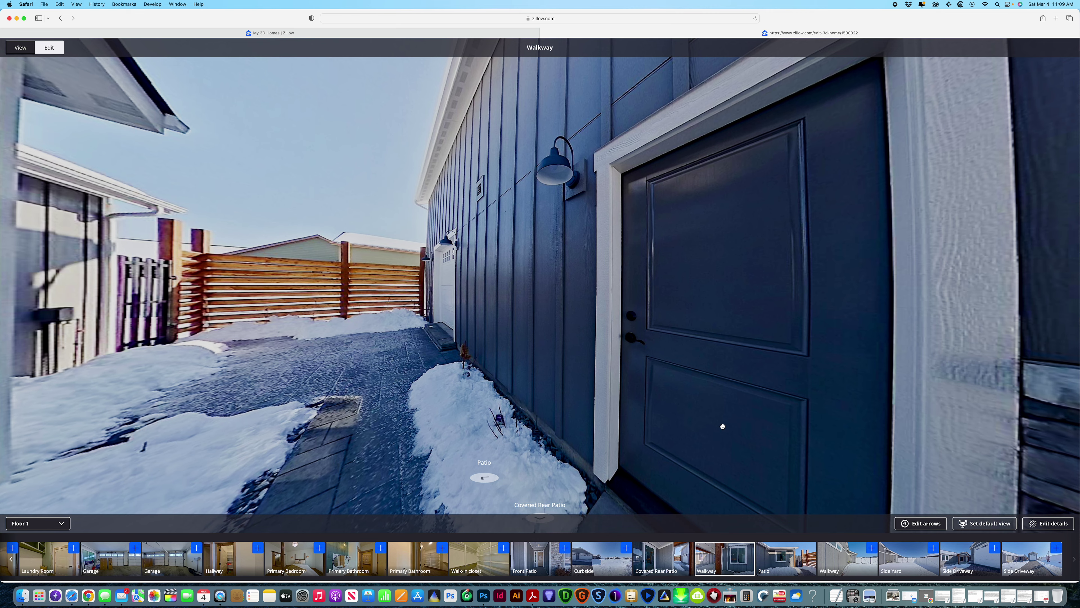
pyautogui.moveTo(767, 389); pyautogui.dragTo(528, 335)
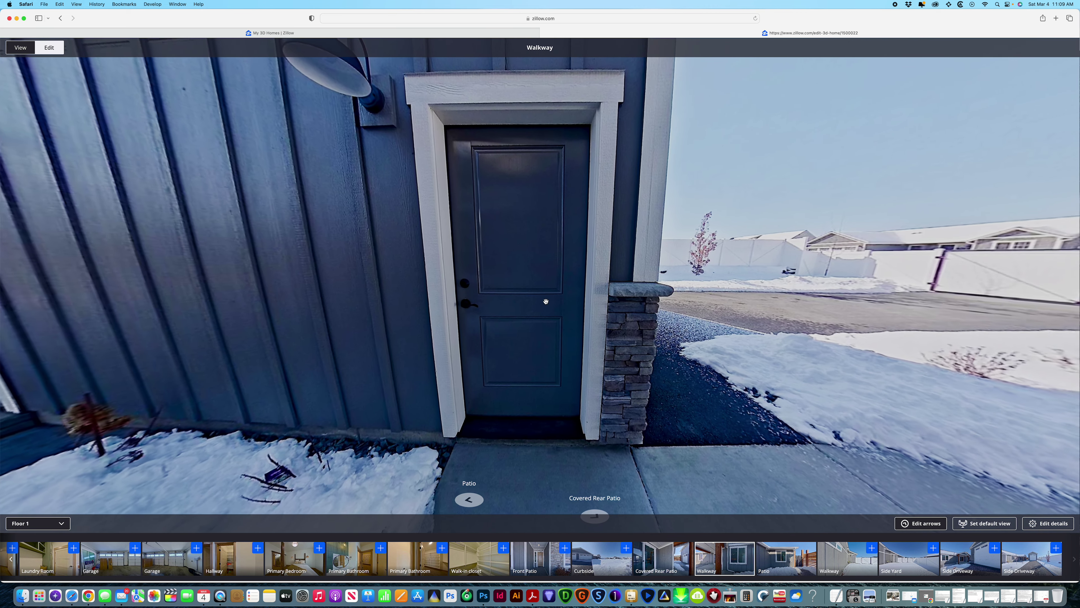
pyautogui.moveTo(590, 290); pyautogui.dragTo(434, 277)
pyautogui.moveTo(660, 353); pyautogui.dragTo(490, 322)
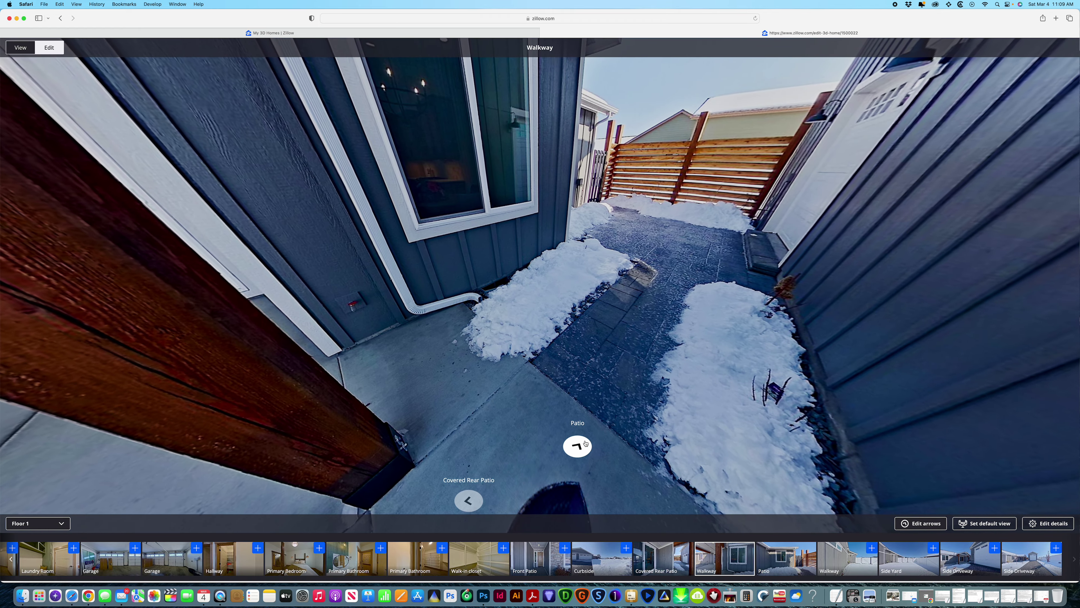
pyautogui.click(585, 443)
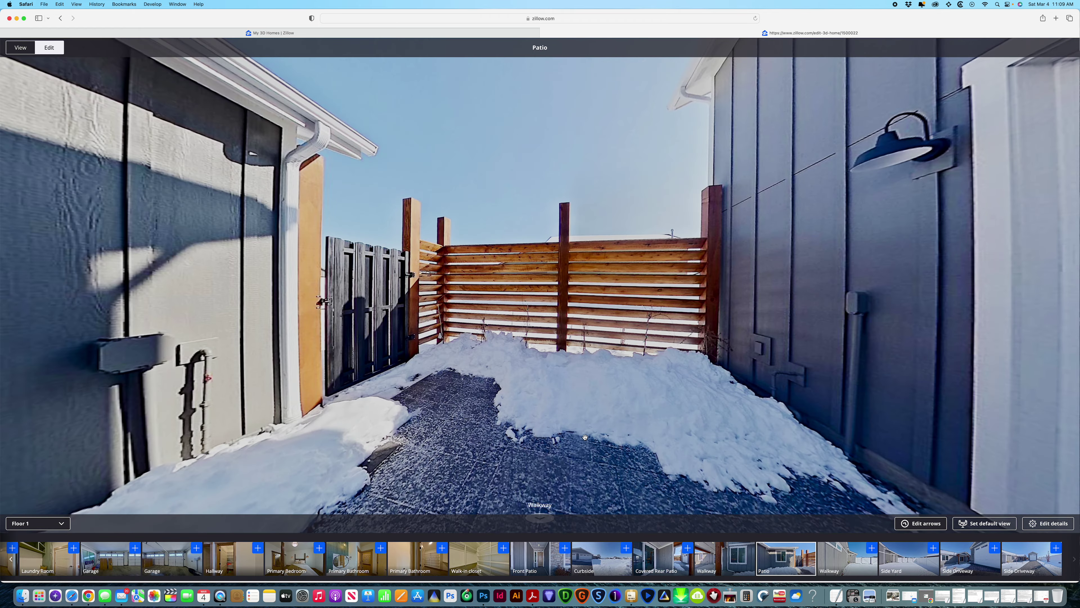
# Add and save a connection from Patio to the Walkway panorama in the side yard, aimed along the path toward the gate.
pyautogui.moveTo(518, 410); pyautogui.dragTo(702, 425)
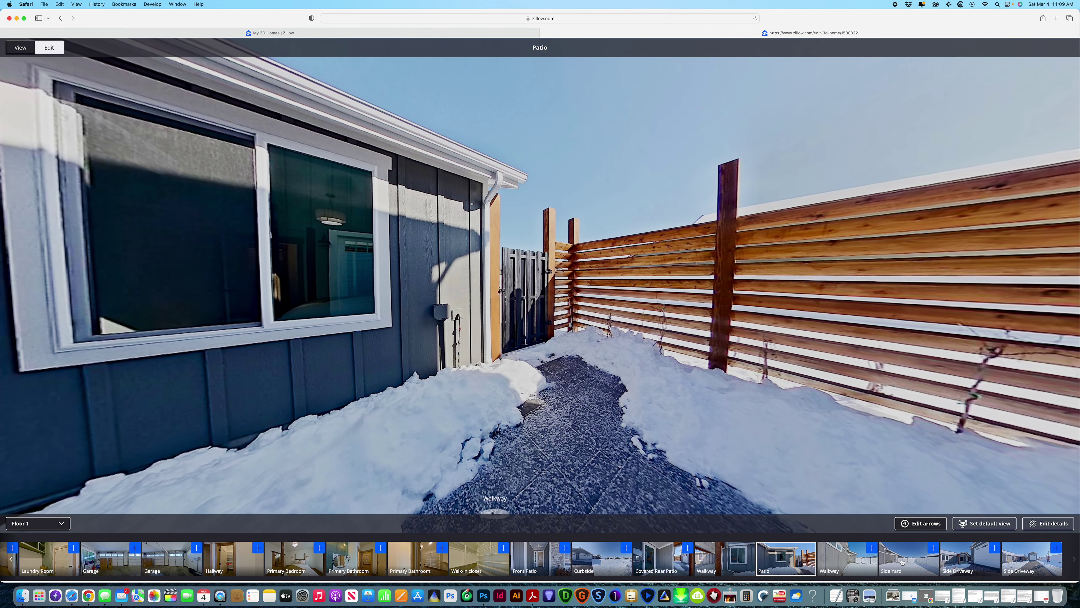
pyautogui.click(871, 548)
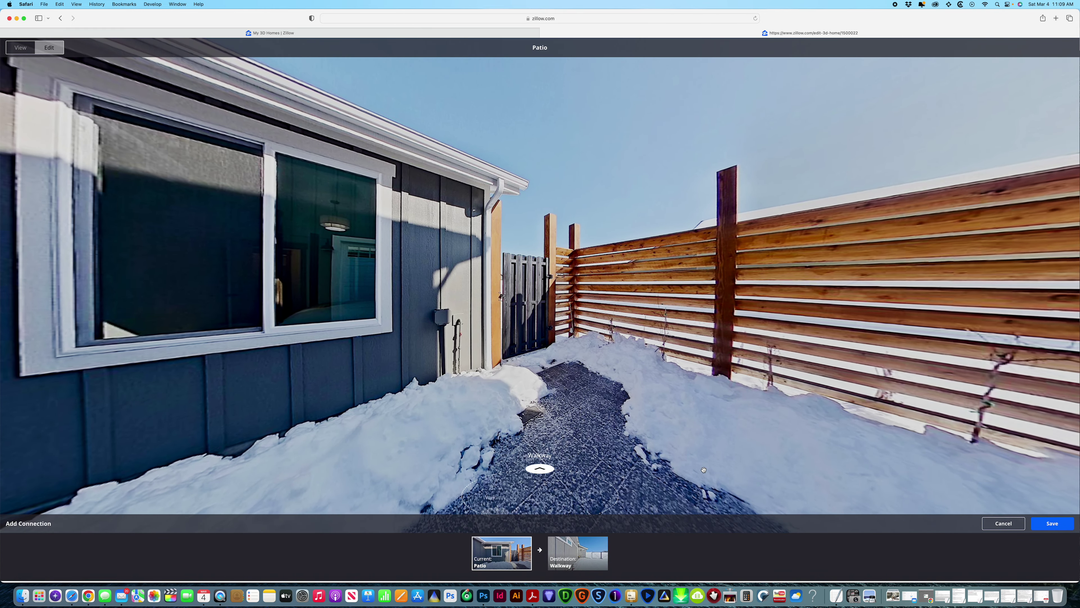
pyautogui.click(1056, 526)
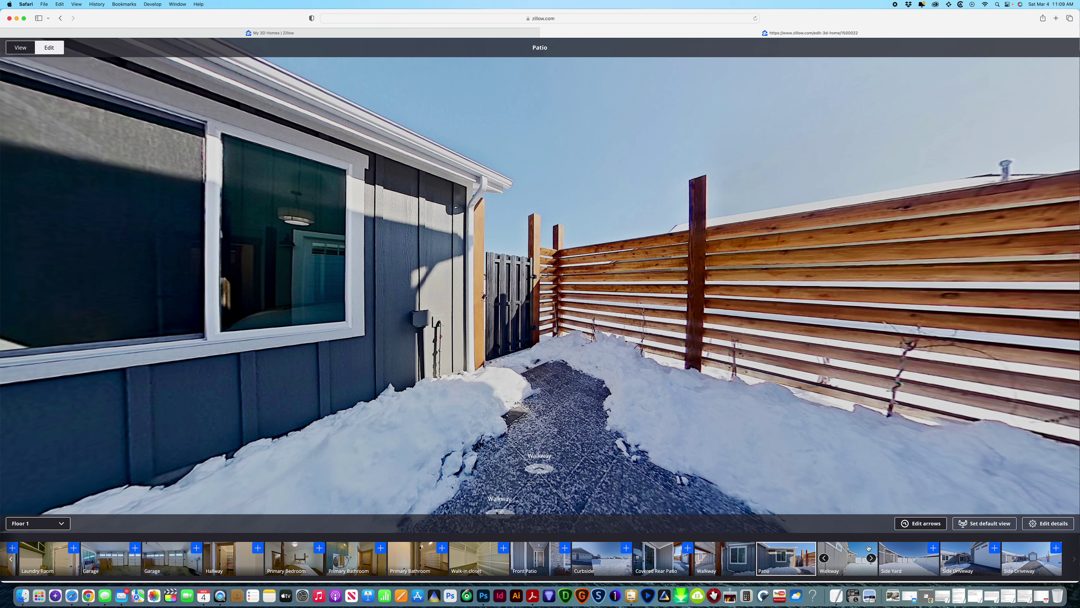
# Follow the new arrow to the side-yard Walkway and save a return connection to Patio, aimed toward the wooden gate.
pyautogui.click(539, 469)
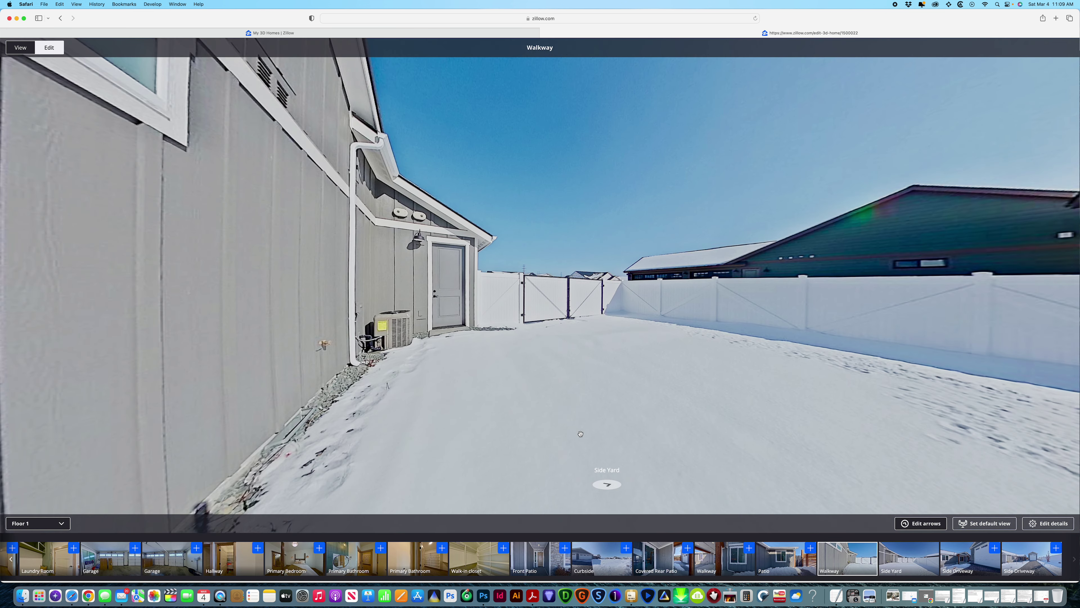
pyautogui.moveTo(893, 402); pyautogui.dragTo(781, 371)
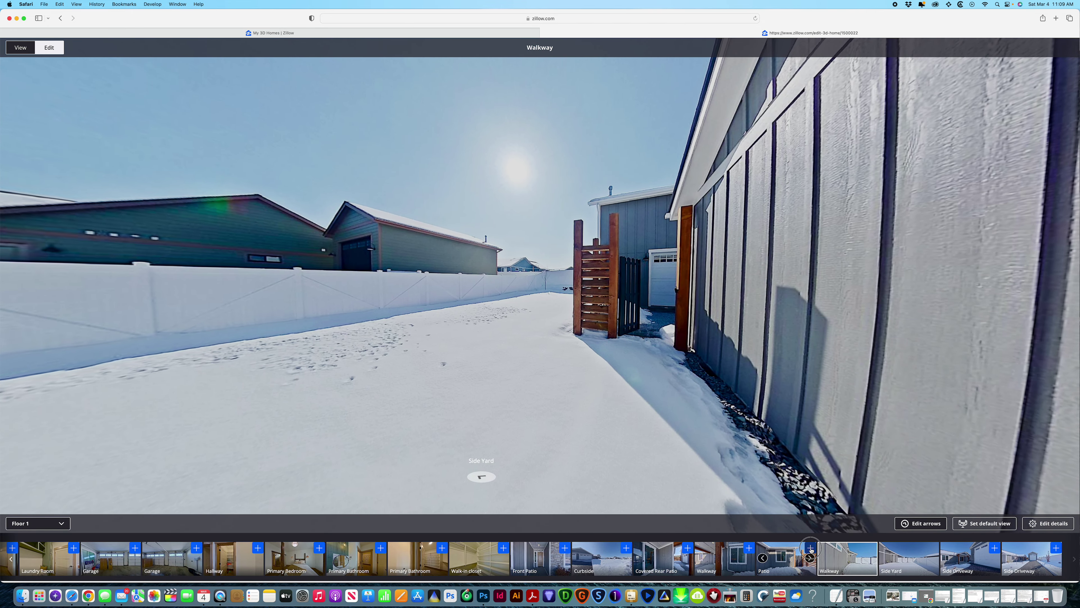
pyautogui.click(810, 548)
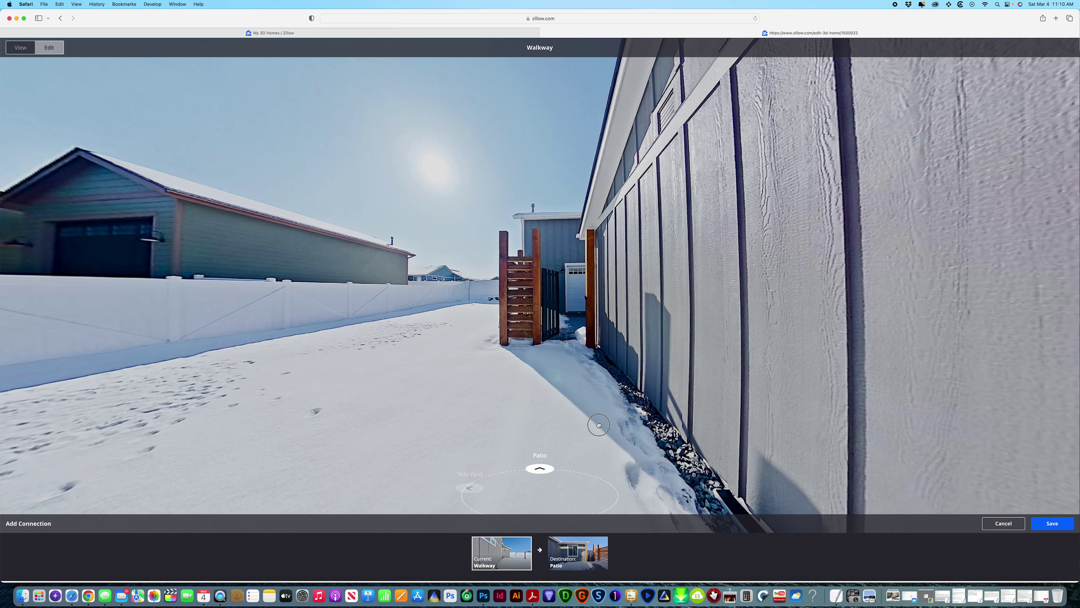
pyautogui.click(1052, 523)
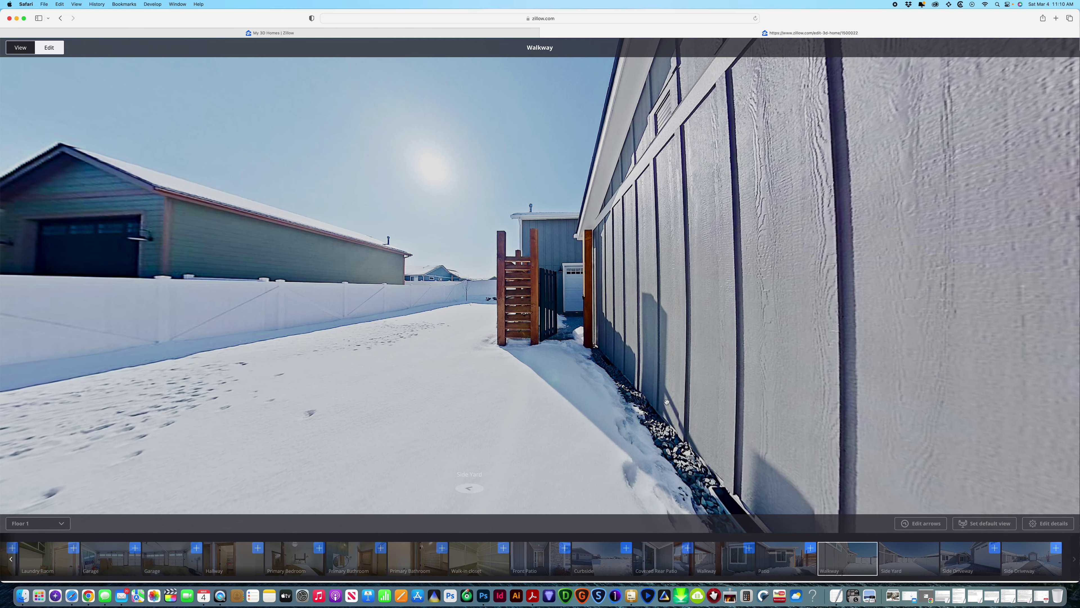
# Add and save a connection from the side-yard Walkway to the second Garage panorama, aimed at the exterior door, and try its arrow.
pyautogui.moveTo(497, 388); pyautogui.dragTo(712, 402)
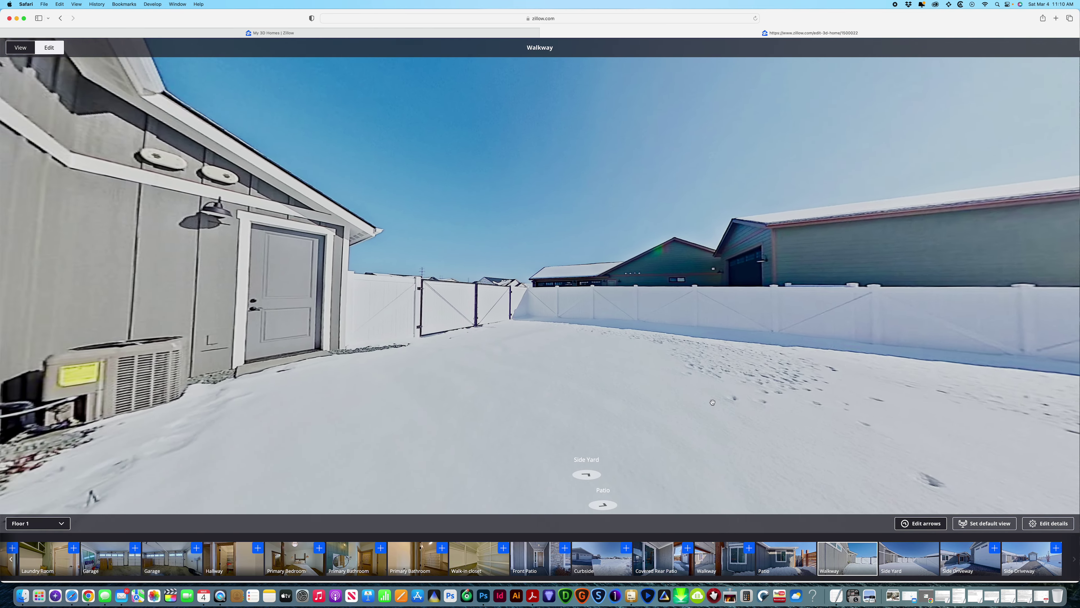
pyautogui.moveTo(540, 552)
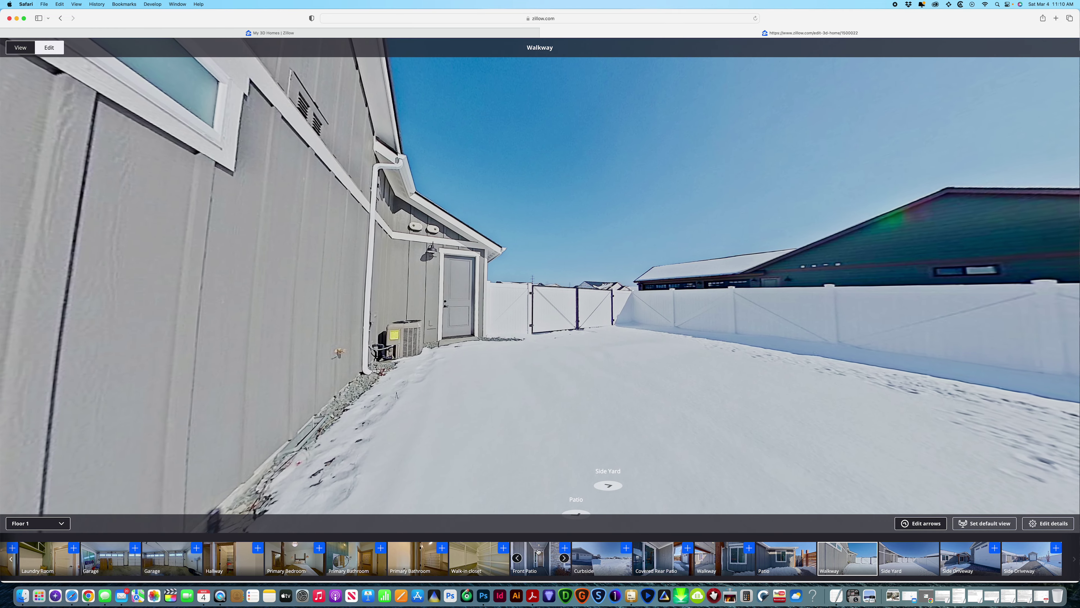
pyautogui.hscroll(-1, 384, 556)
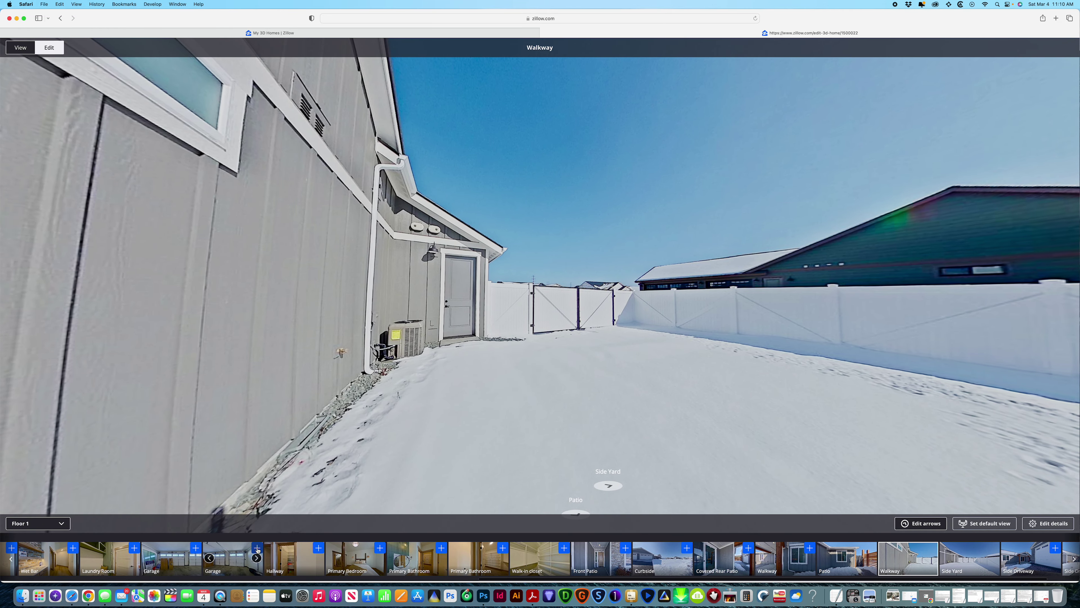
pyautogui.click(257, 548)
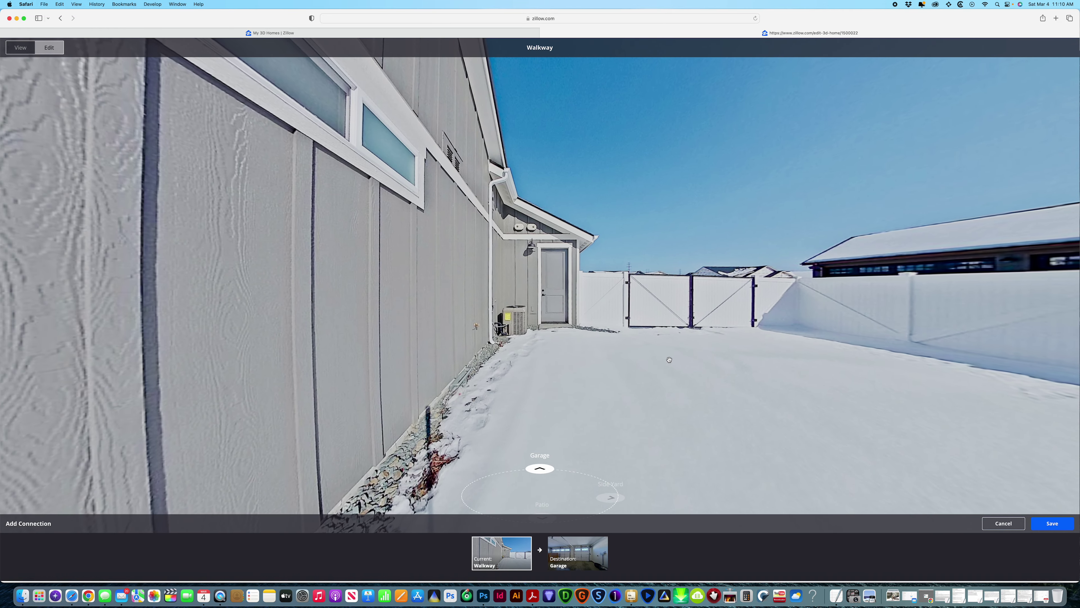
pyautogui.click(1053, 524)
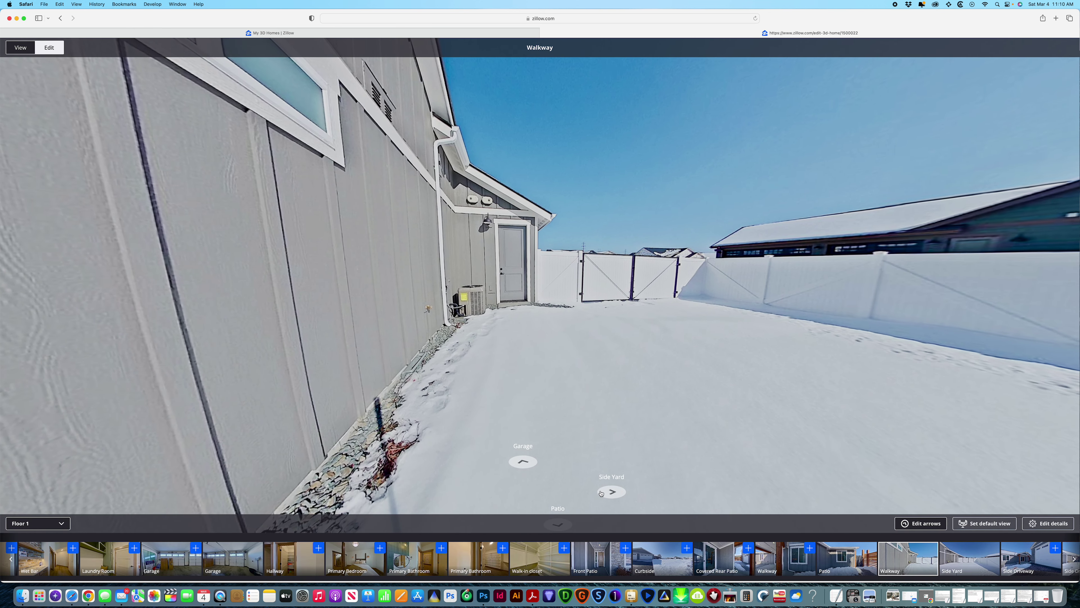
pyautogui.click(523, 462)
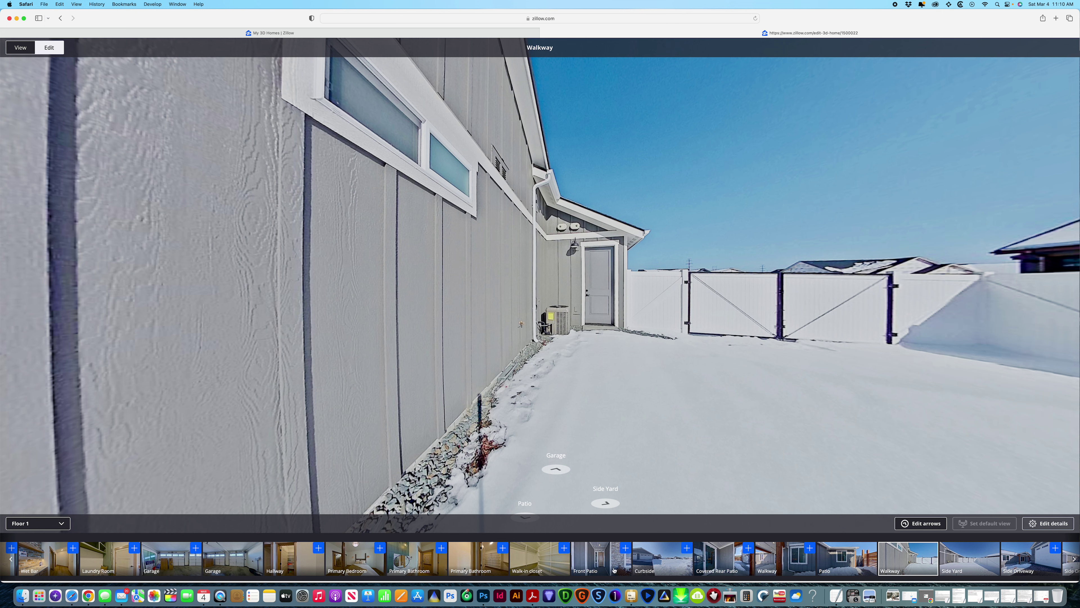
# Add a return connection from the second Garage panorama to the side-yard Walkway, aimed toward the exterior door.
pyautogui.click(243, 559)
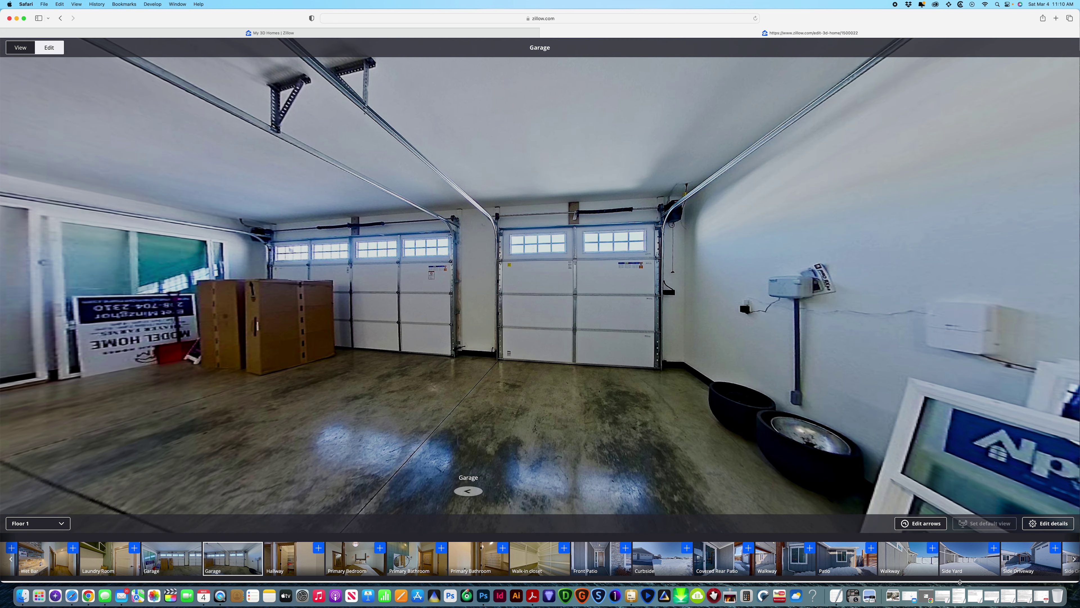
pyautogui.click(932, 548)
pyautogui.moveTo(808, 341); pyautogui.dragTo(368, 352)
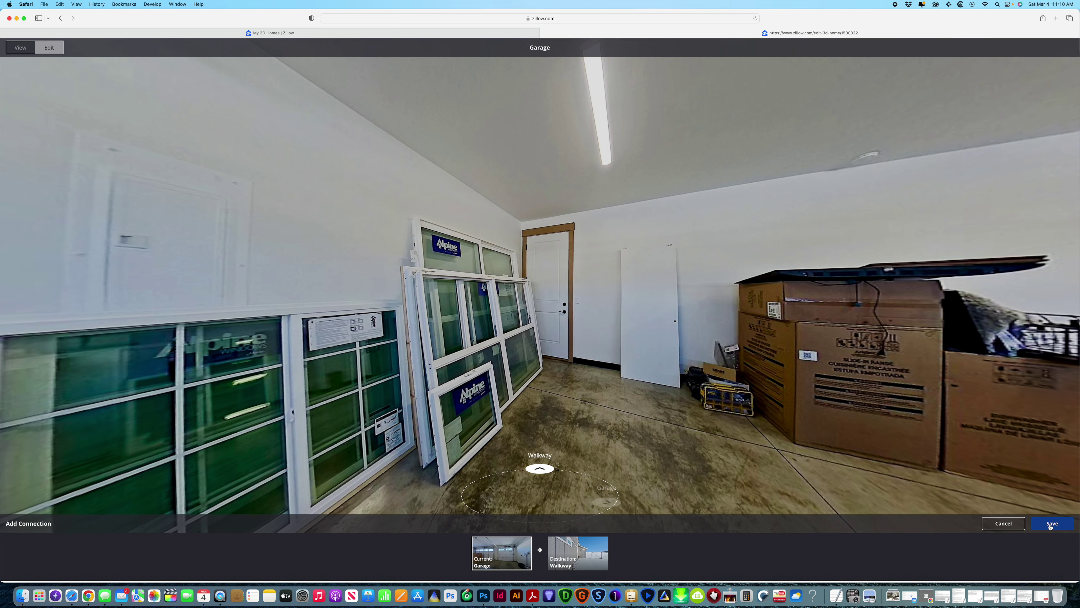
pyautogui.press('Escape')
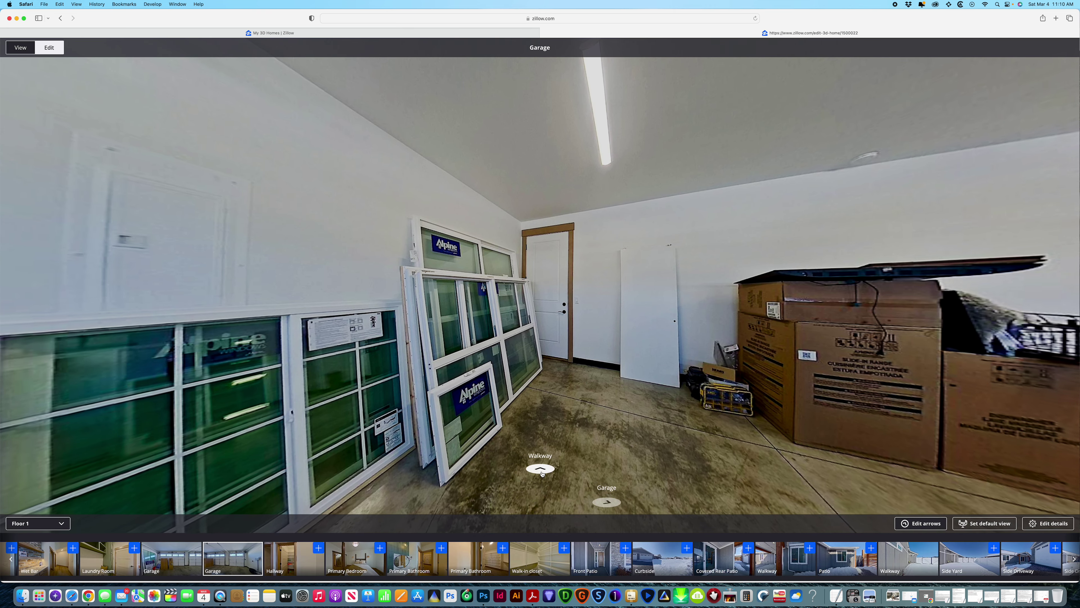
# Test the navigation arrows from Garage through the side-yard Walkway, Patio and the other Walkway to Covered Rear Patio.
pyautogui.click(541, 469)
pyautogui.click(539, 469)
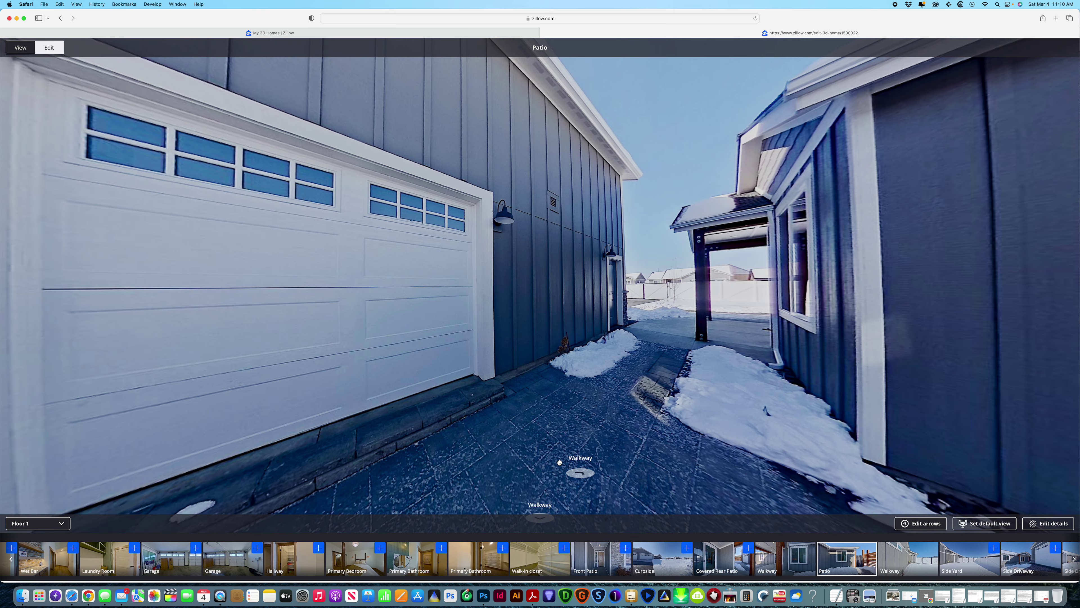
pyautogui.click(682, 444)
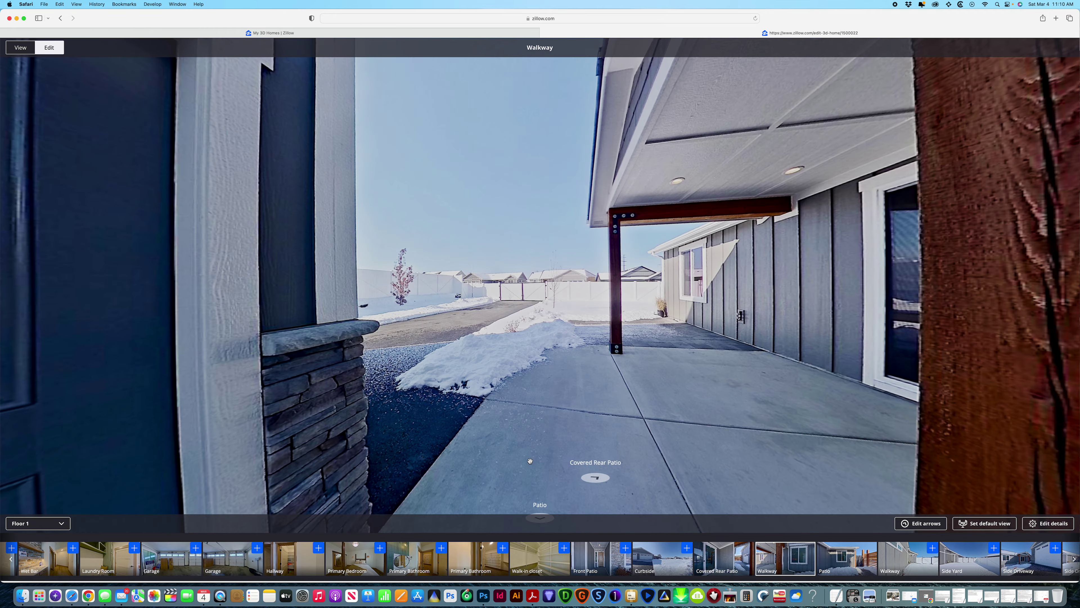
pyautogui.click(574, 381)
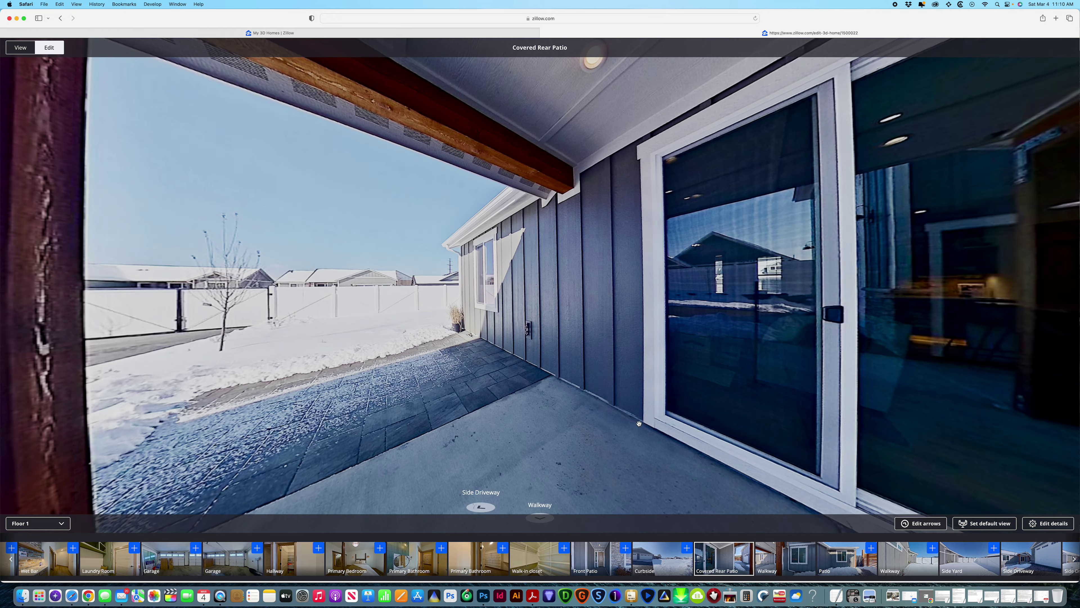
# Add and save a connection from Covered Rear Patio to Patio Door, aimed at the sliding glass door, instead of one to Living Room.
pyautogui.moveTo(639, 423); pyautogui.dragTo(479, 351)
pyautogui.hscroll(-1, 334, 561)
pyautogui.hscroll(-10, 334, 562)
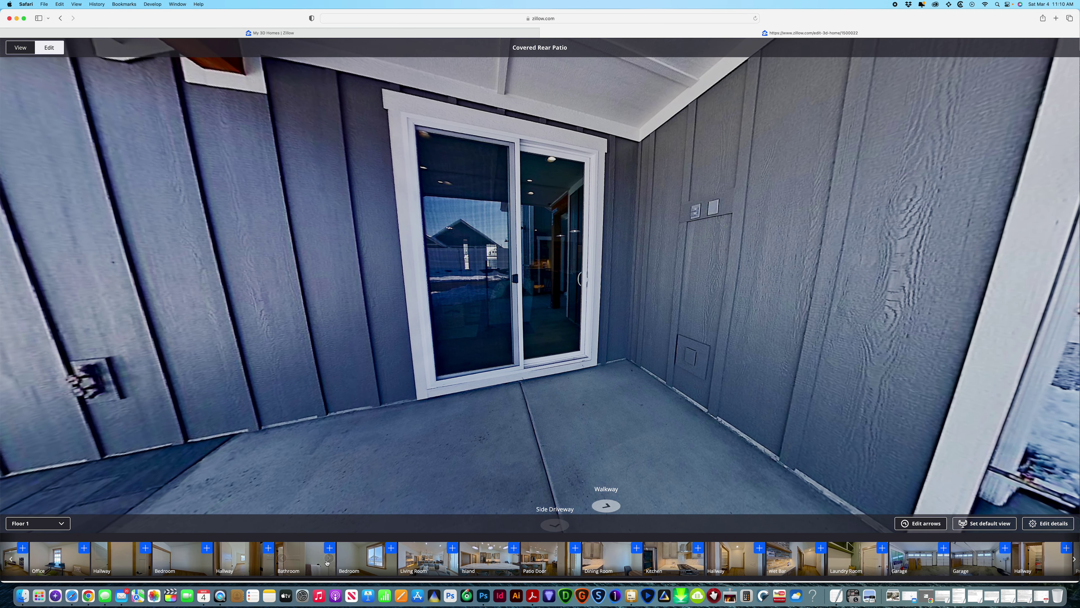
pyautogui.hscroll(-2, 325, 563)
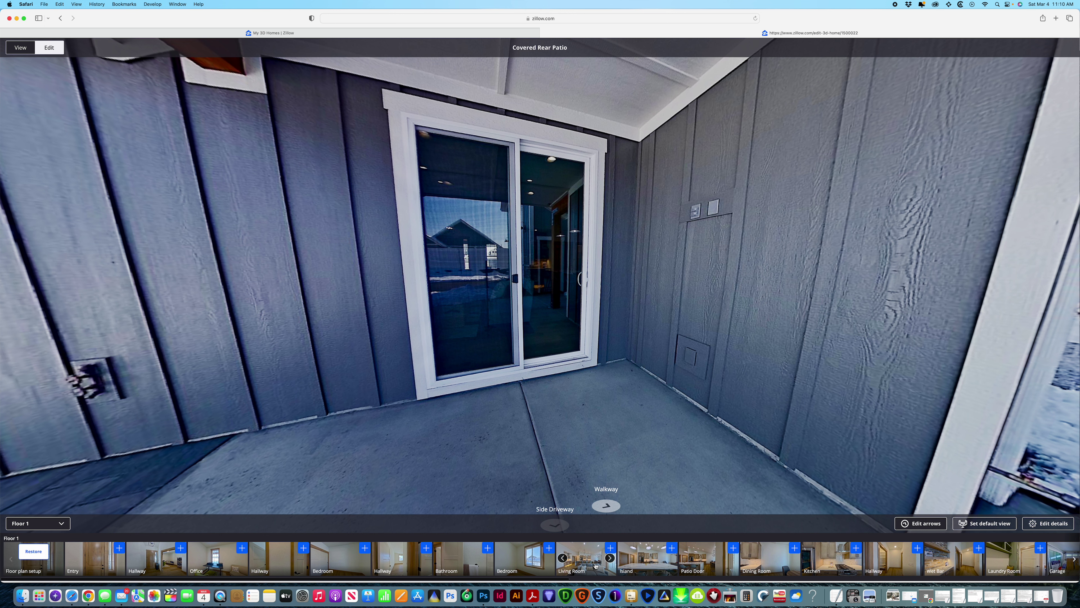
pyautogui.click(611, 548)
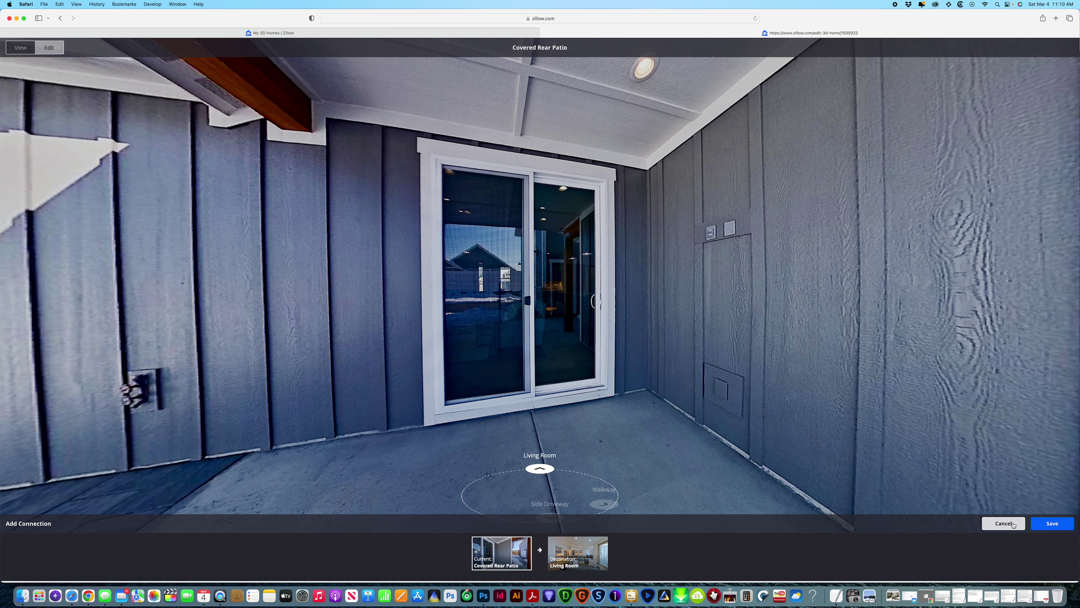
pyautogui.click(1004, 523)
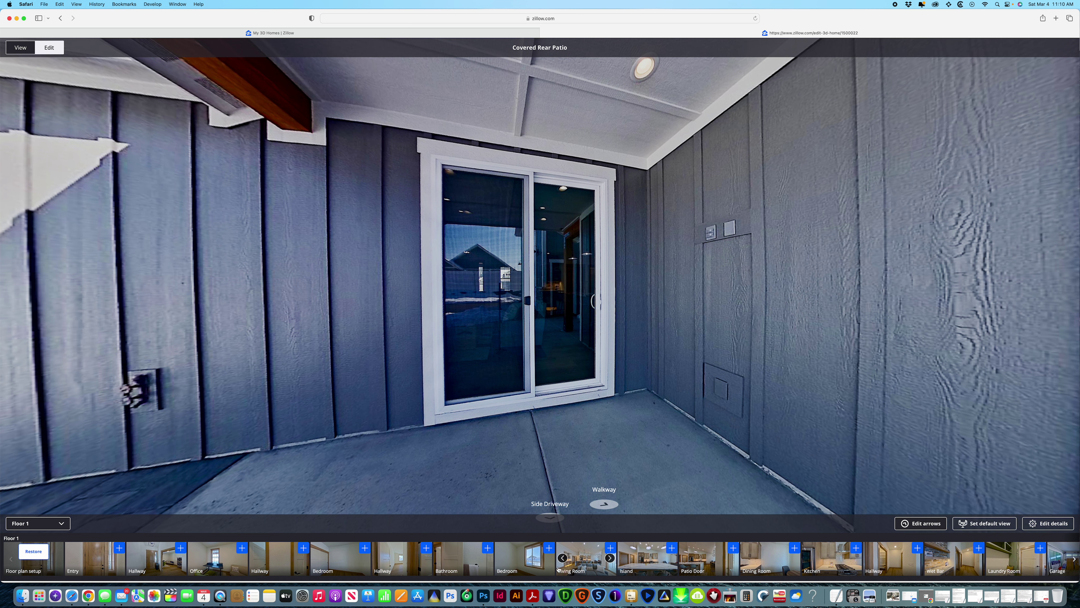
pyautogui.click(733, 549)
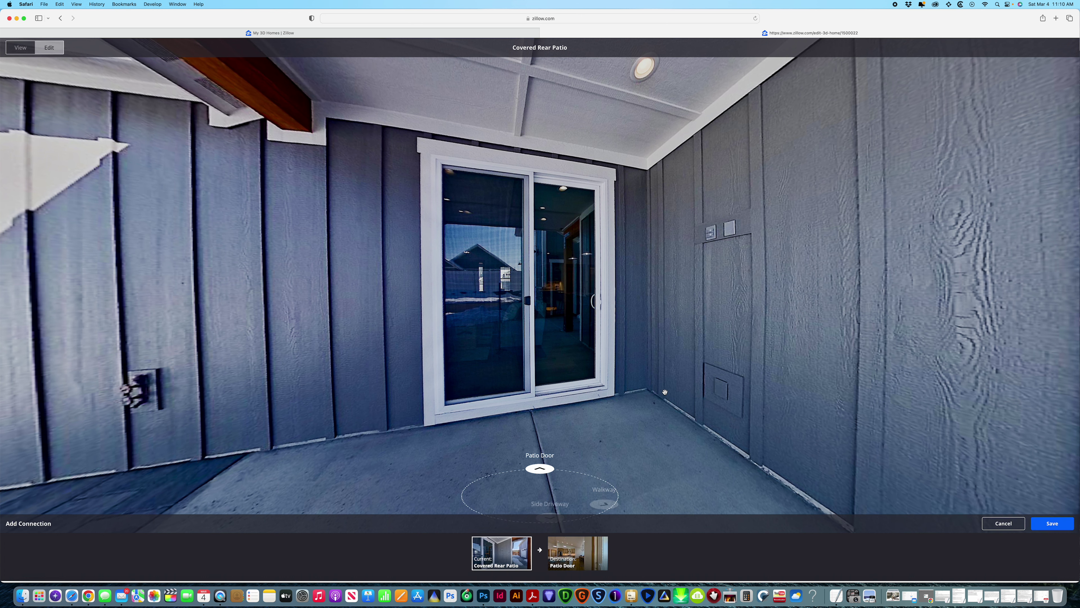
pyautogui.click(1053, 523)
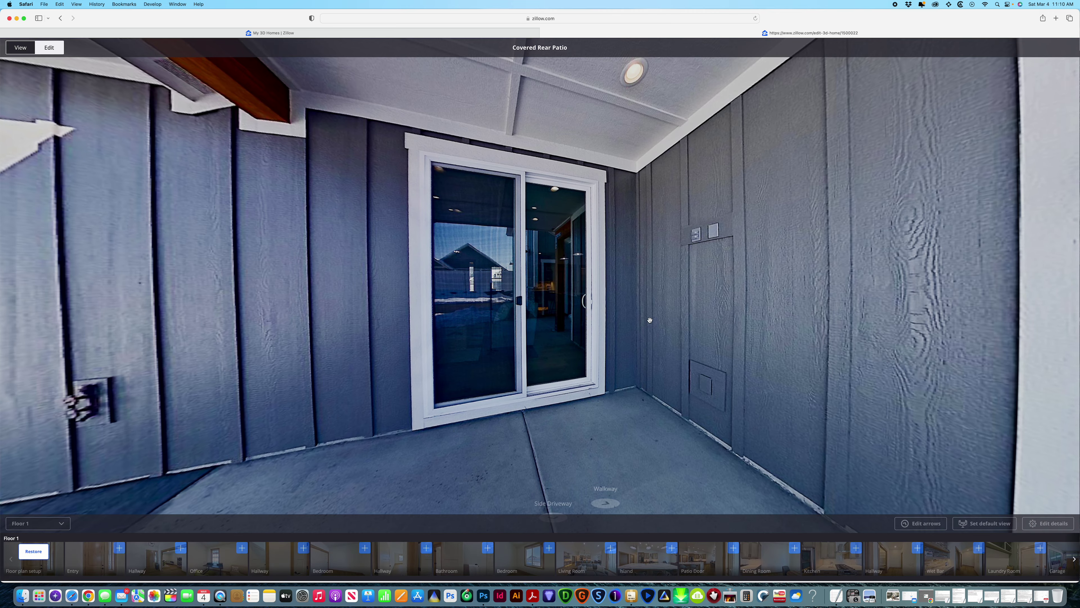
# Enter Patio Door and save a return connection to Covered Rear Patio, aimed out through the glass door, discarding the one to Patio.
pyautogui.click(625, 402)
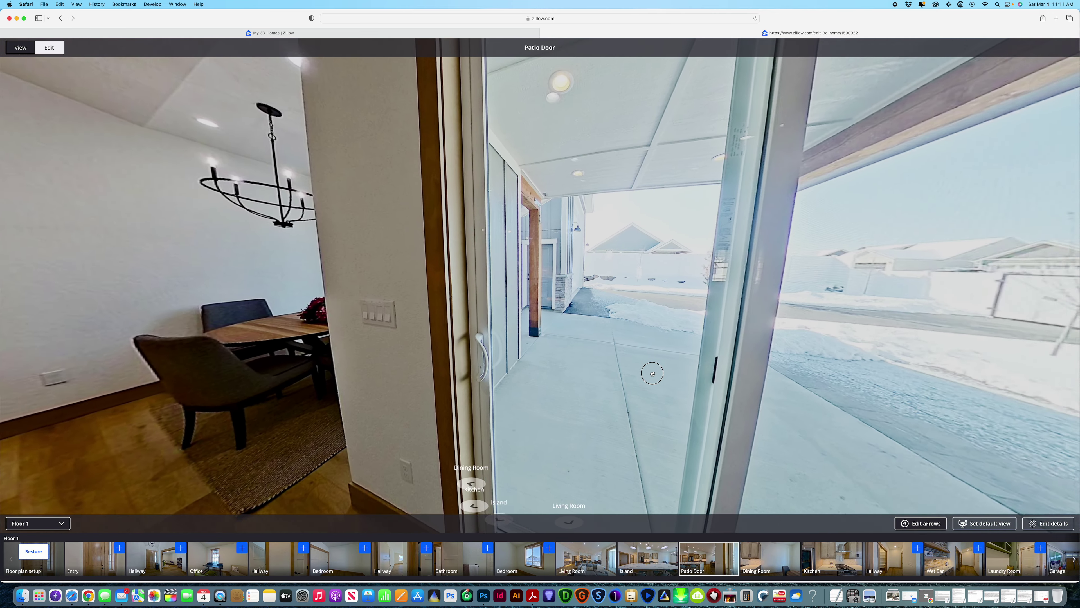
pyautogui.hscroll(10, 742, 571)
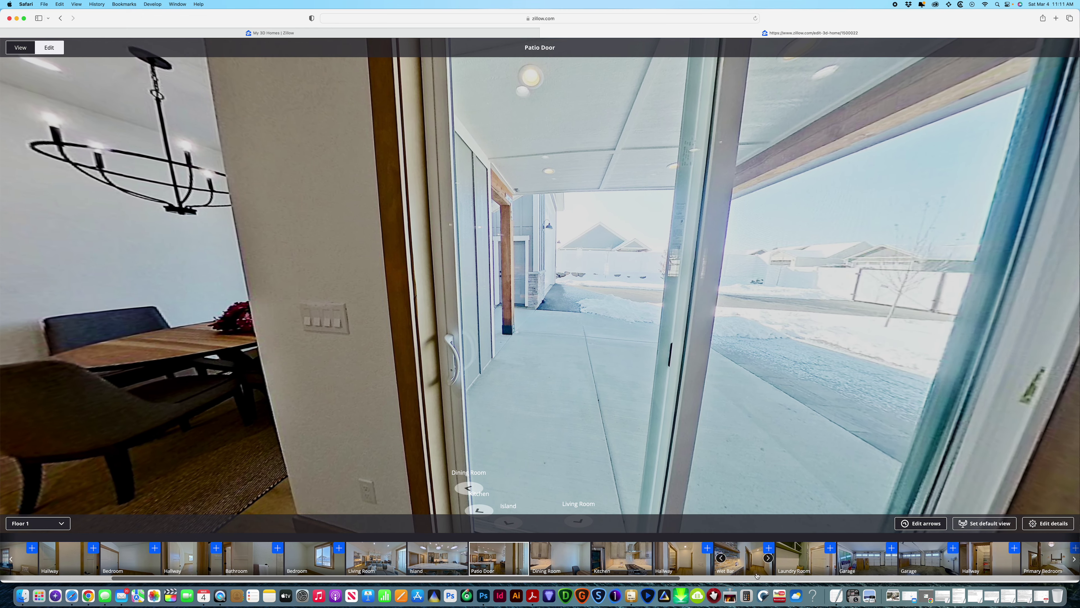
pyautogui.hscroll(2, 743, 576)
pyautogui.hscroll(15, 970, 557)
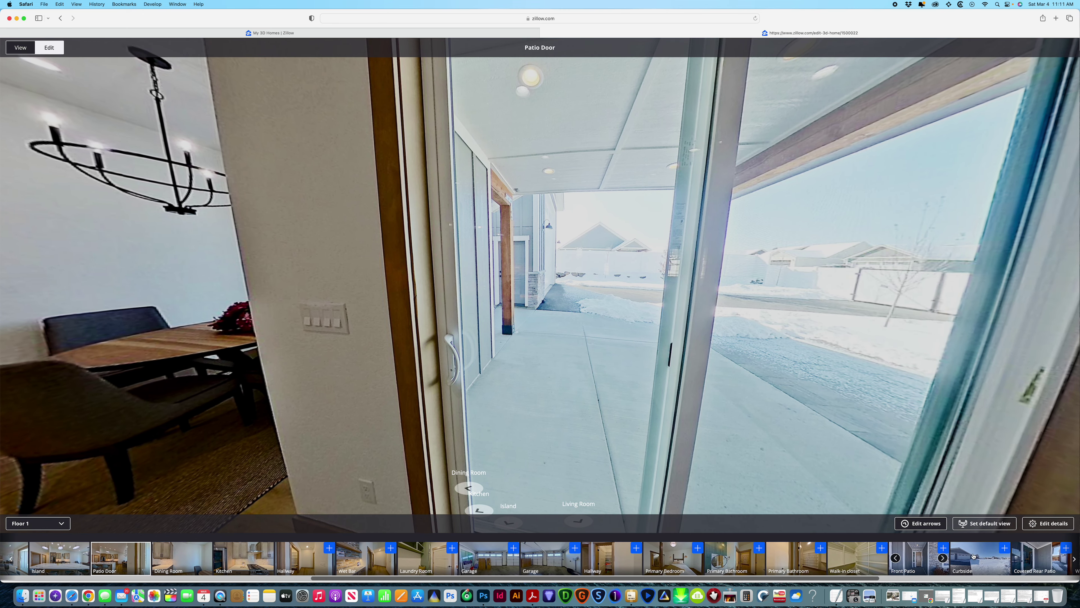
pyautogui.click(947, 548)
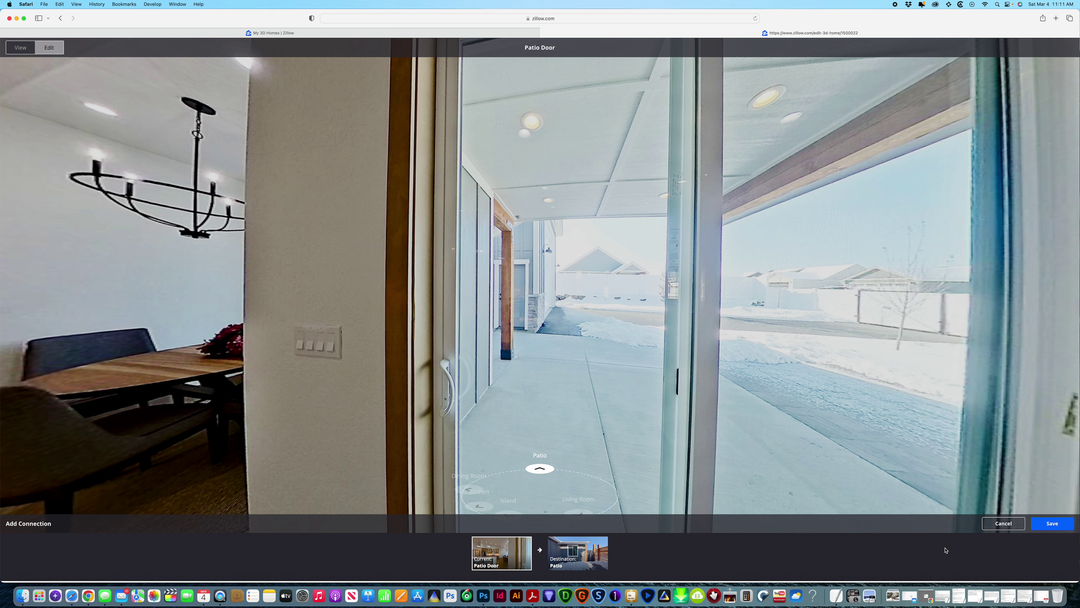
pyautogui.click(1003, 524)
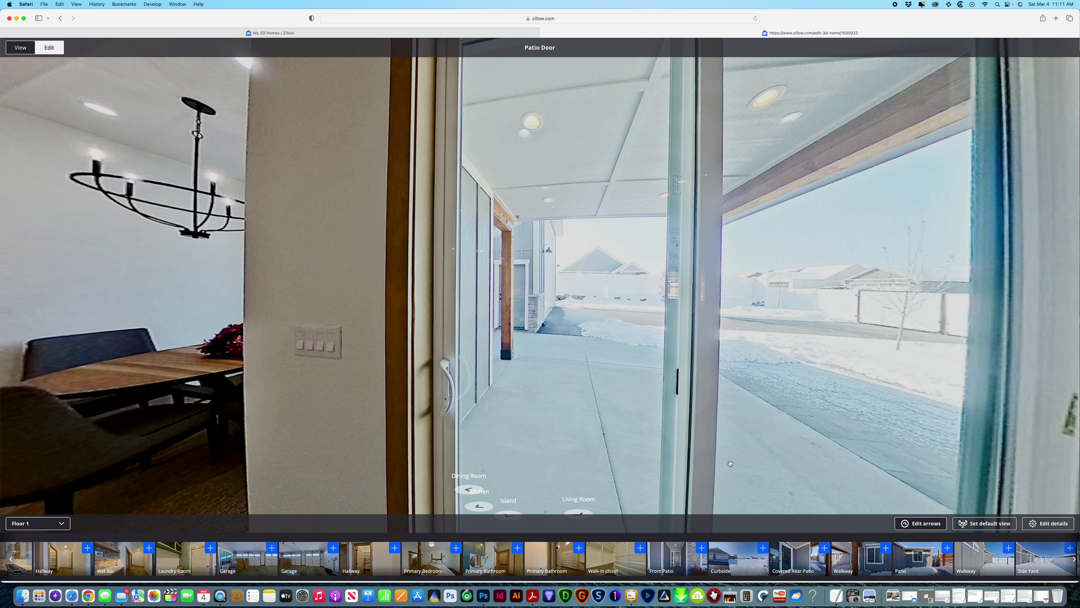
pyautogui.hscroll(7, 930, 562)
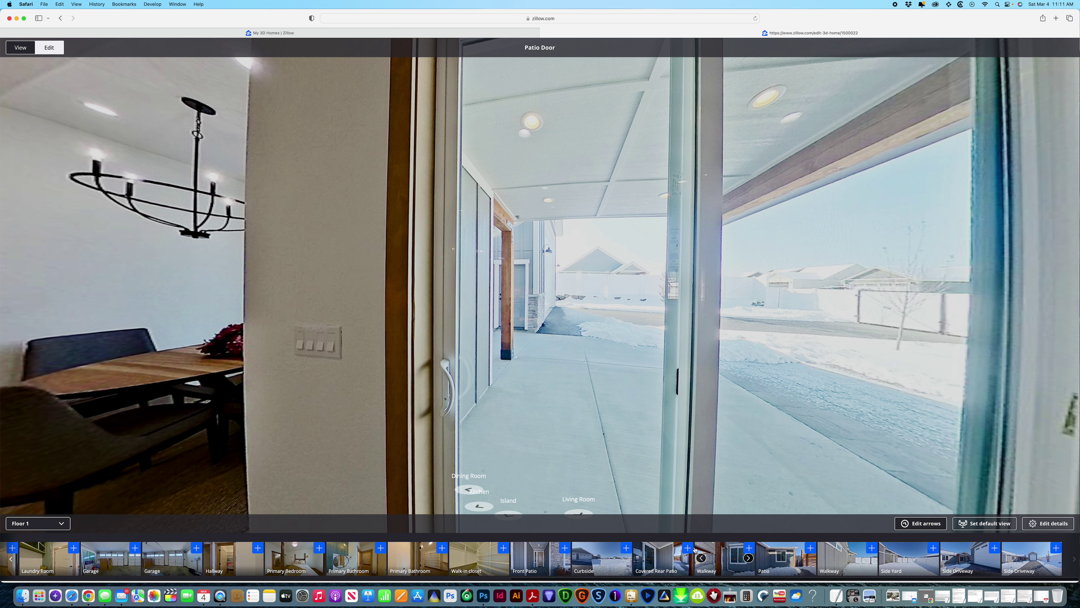
pyautogui.click(688, 548)
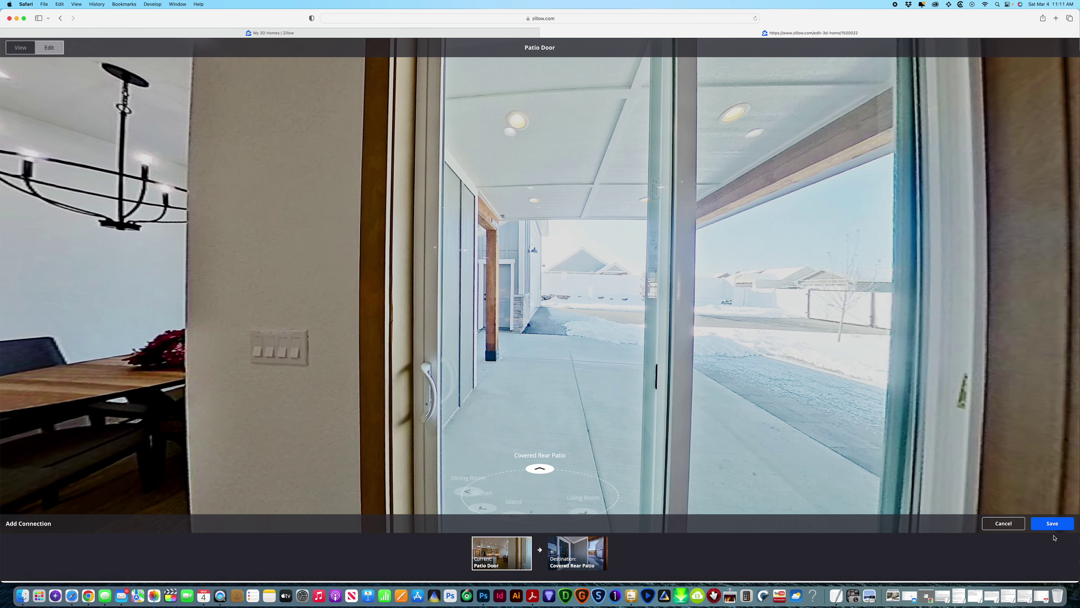
pyautogui.click(1053, 524)
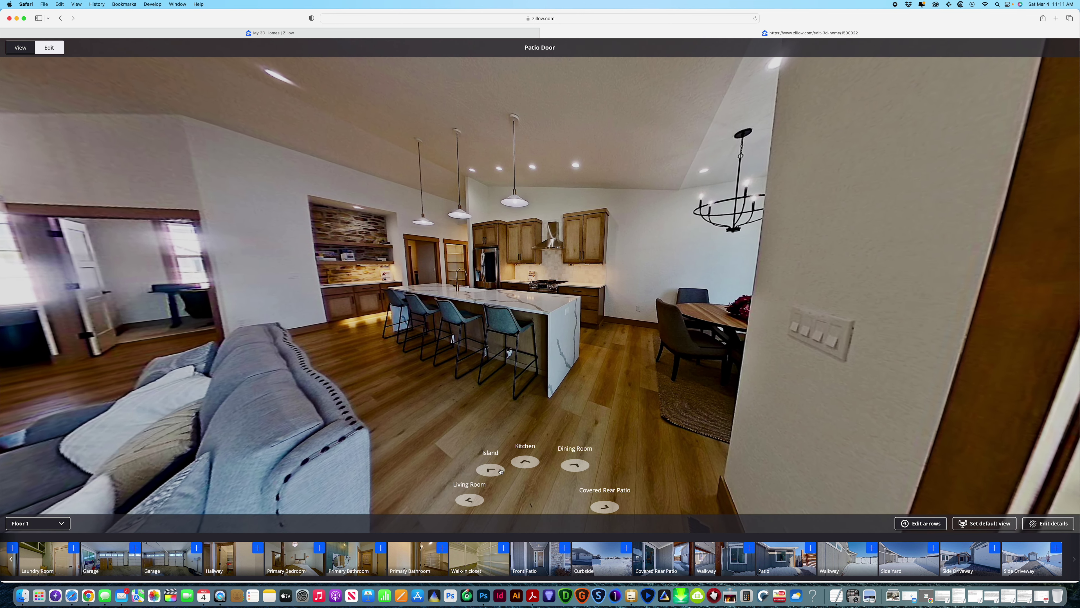
# Set Patio Door's default view toward the kitchen island and delete its connection to Kitchen.
pyautogui.click(962, 528)
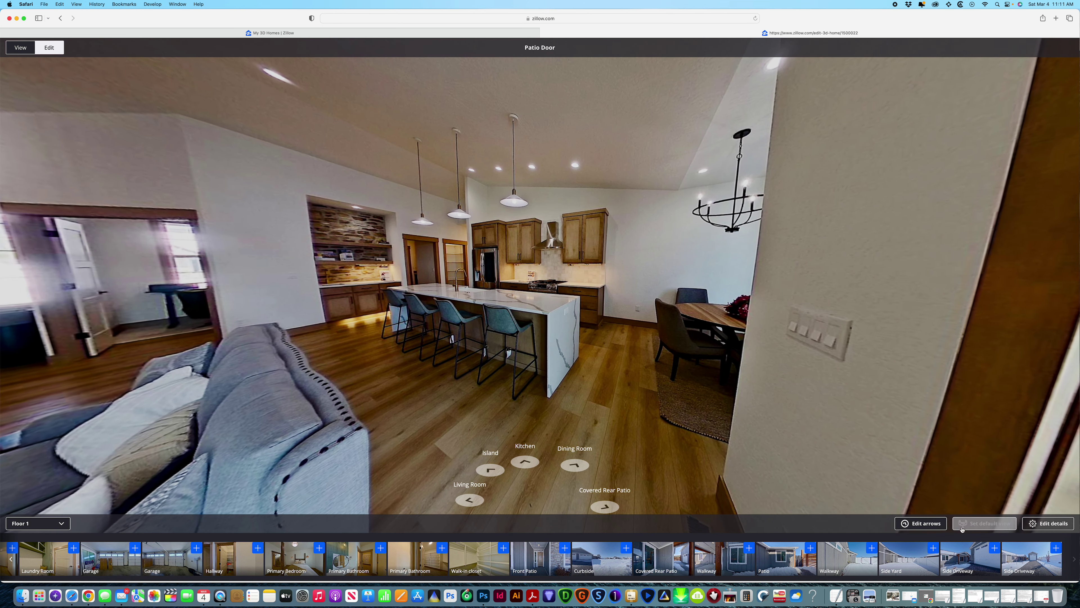
pyautogui.click(530, 463)
pyautogui.click(71, 527)
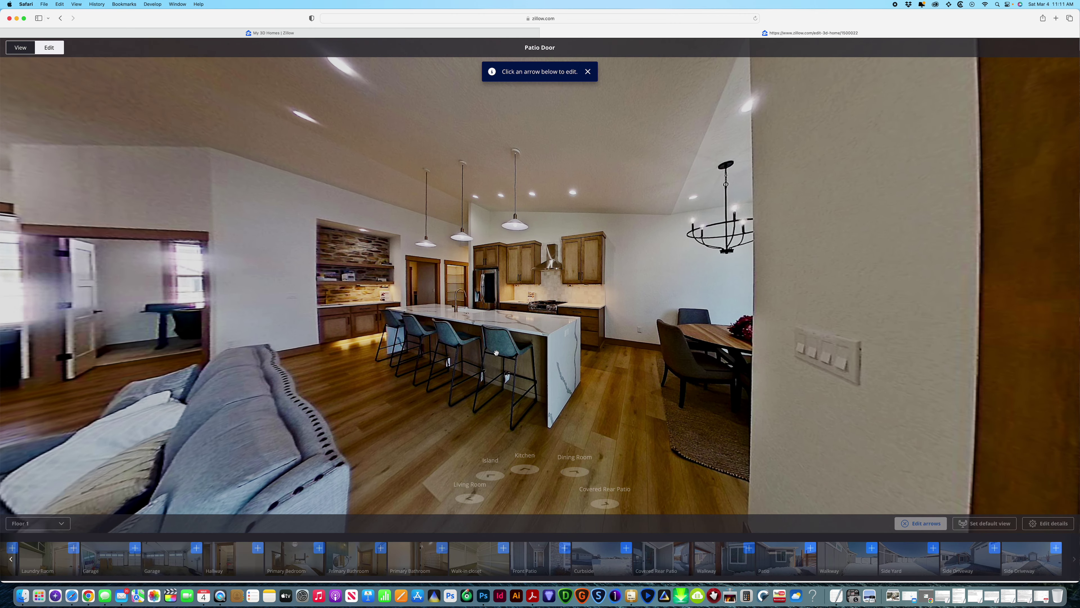
pyautogui.moveTo(496, 352); pyautogui.dragTo(546, 430)
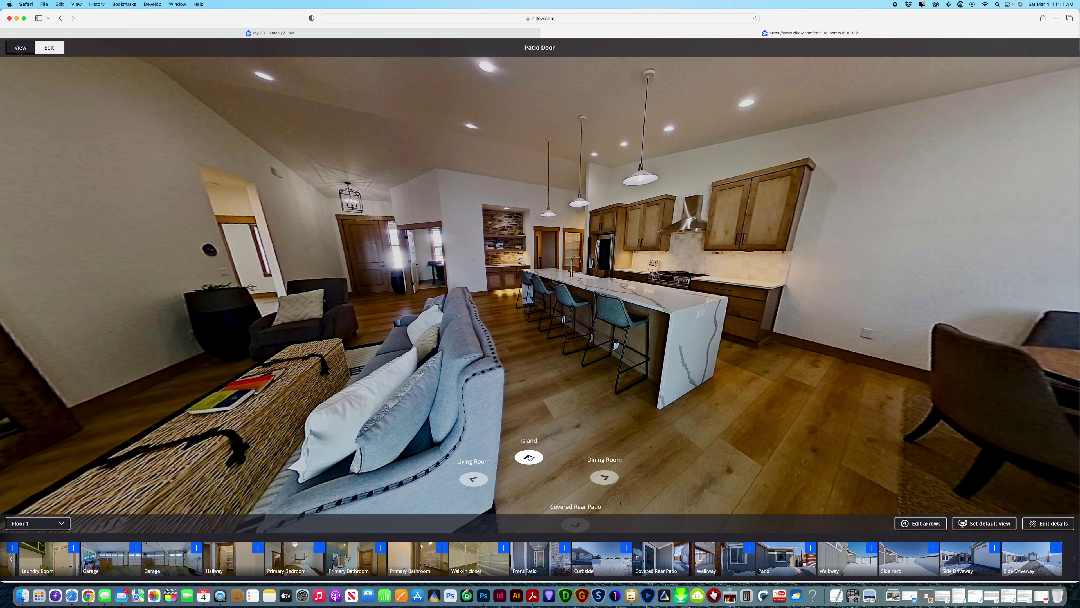
# Enter the Island panorama and delete its connection to Hallway.
pyautogui.click(529, 457)
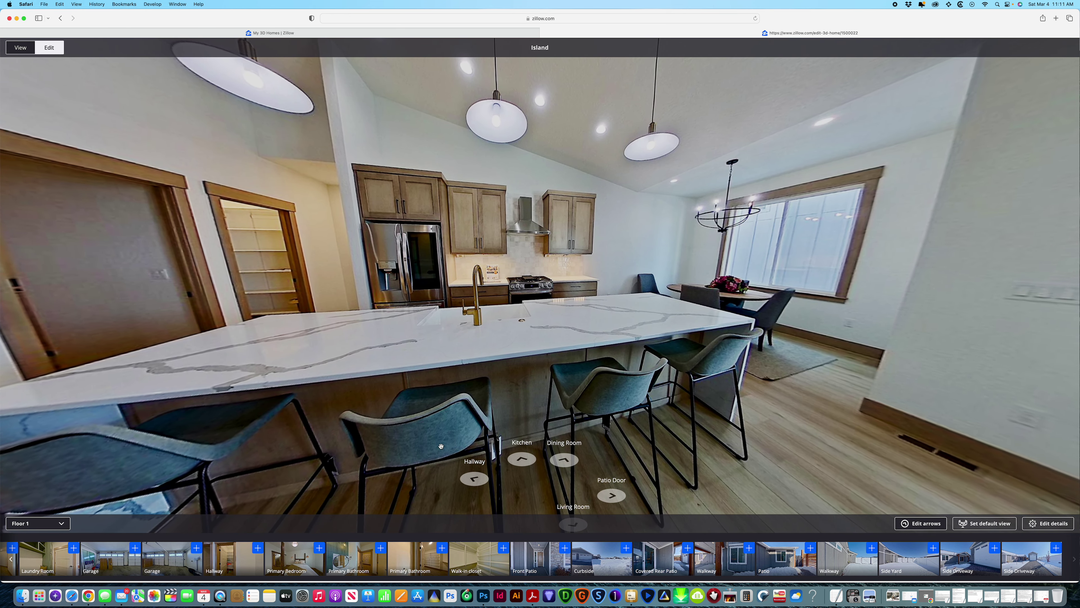
pyautogui.click(475, 479)
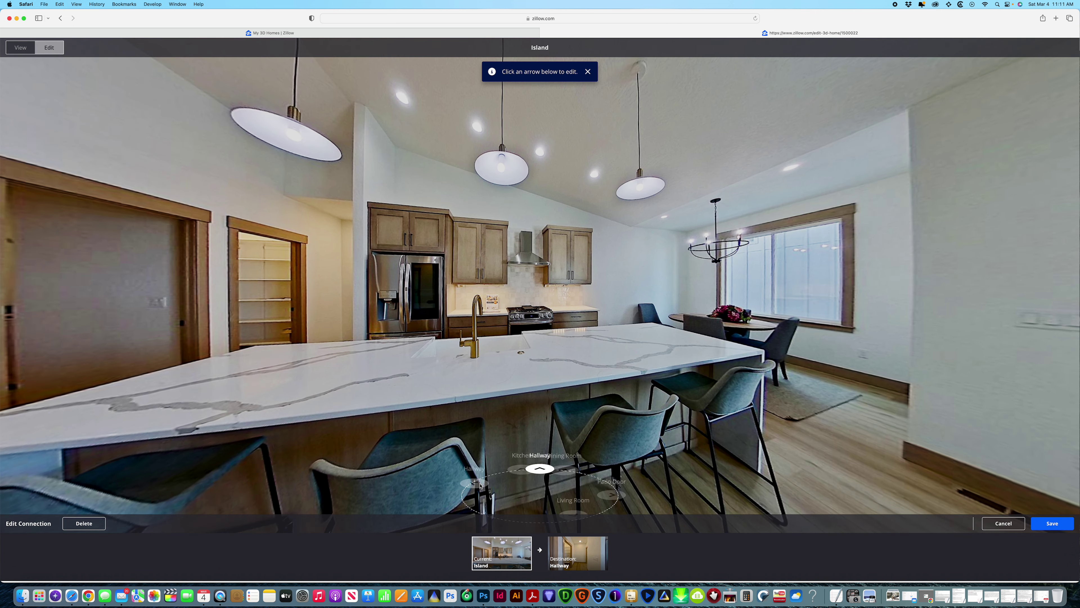
pyautogui.click(93, 526)
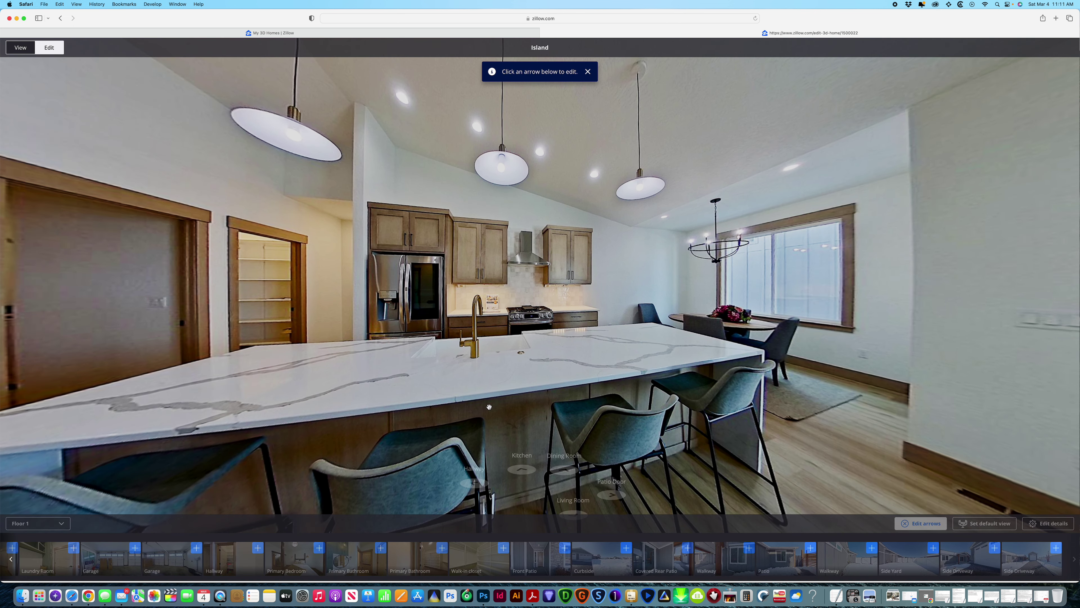
# Add and save a connection from Island to Wet Bar, aimed across the floor toward the stone-backed bar niche.
pyautogui.moveTo(490, 406); pyautogui.dragTo(395, 324)
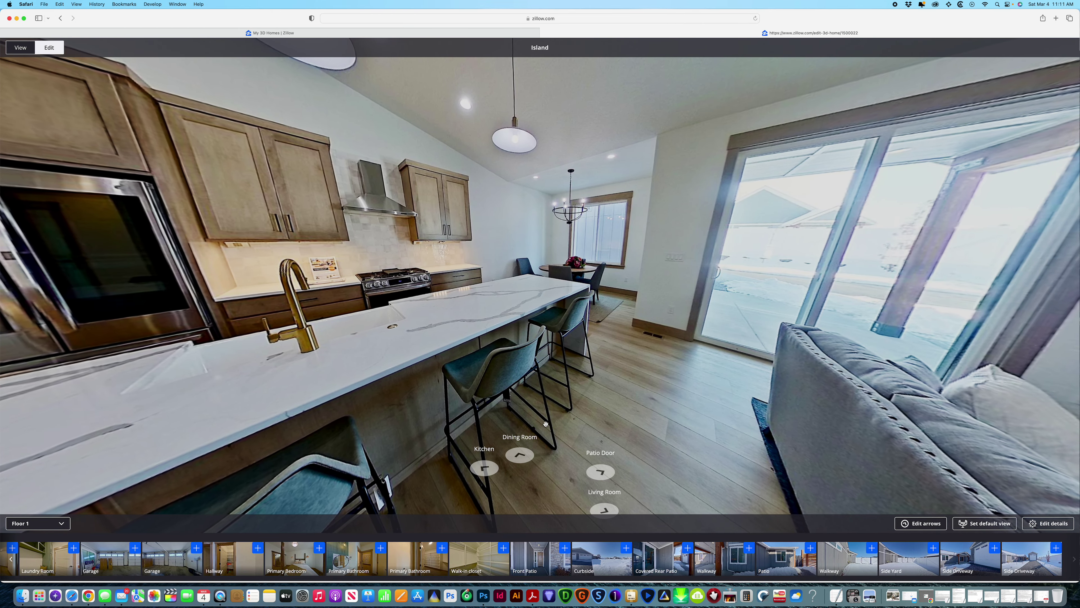
pyautogui.moveTo(708, 423); pyautogui.dragTo(489, 426)
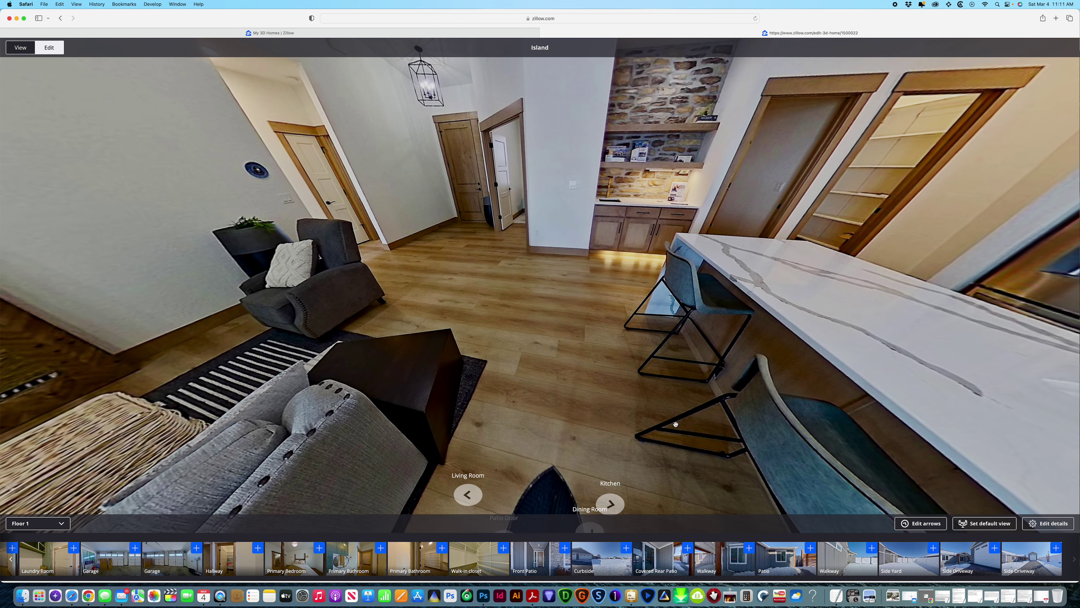
pyautogui.moveTo(502, 566)
pyautogui.hscroll(-10, 362, 559)
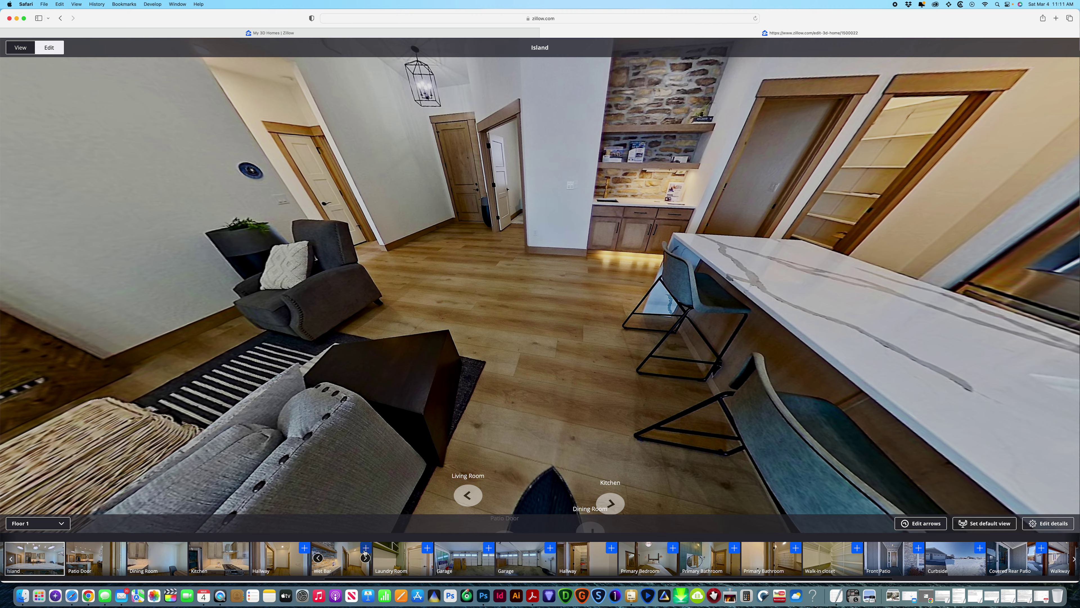
pyautogui.click(365, 549)
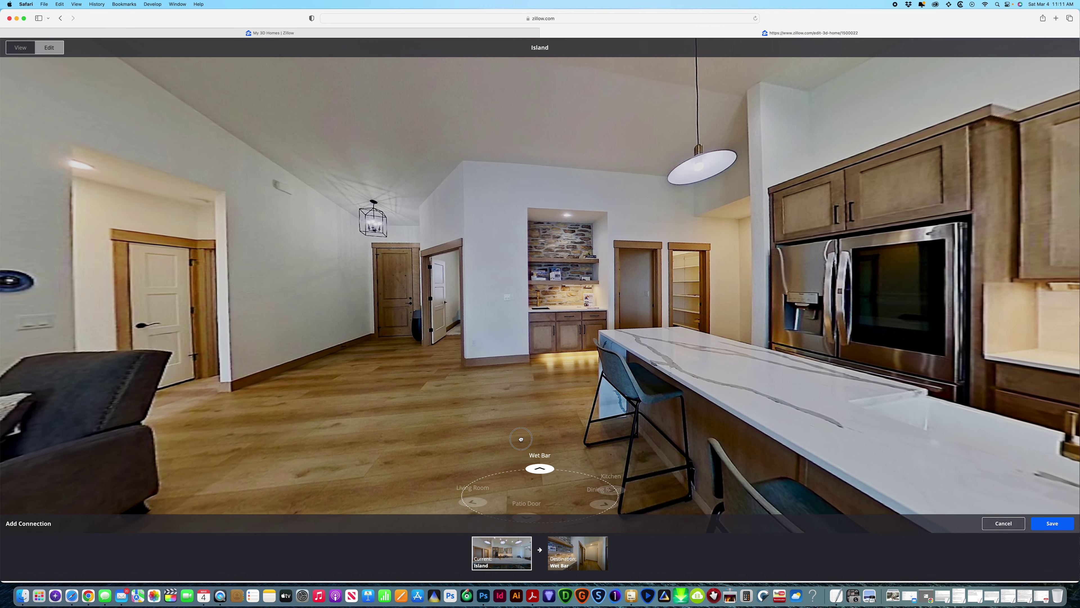
pyautogui.click(1053, 523)
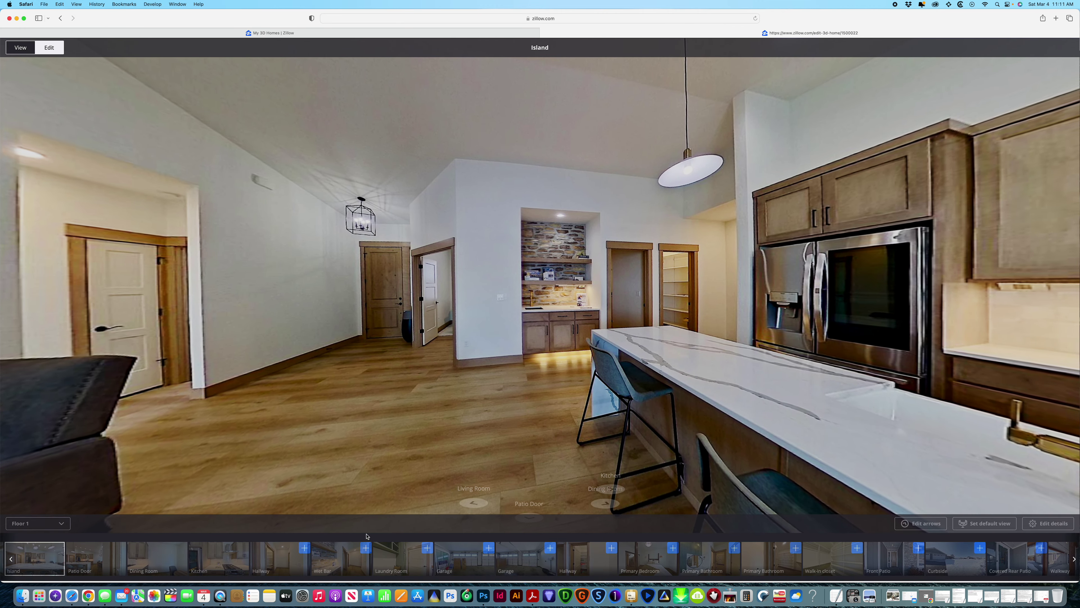
# Add and save a connection from Island to the Hallway panorama listed after Entry, aimed toward the front door area.
pyautogui.hscroll(-10, 182, 561)
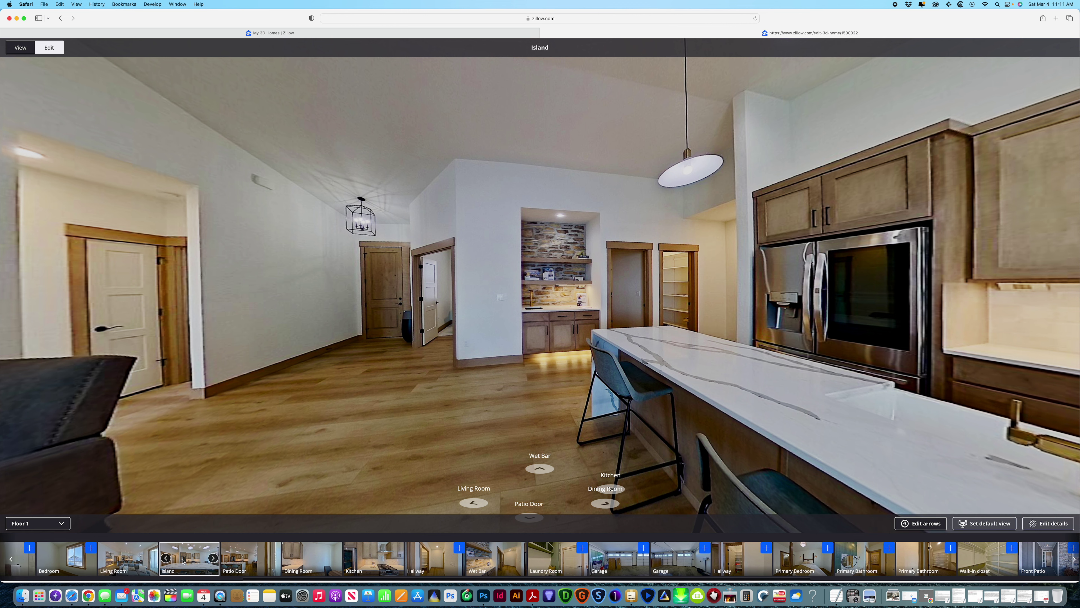
pyautogui.hscroll(-3, 182, 561)
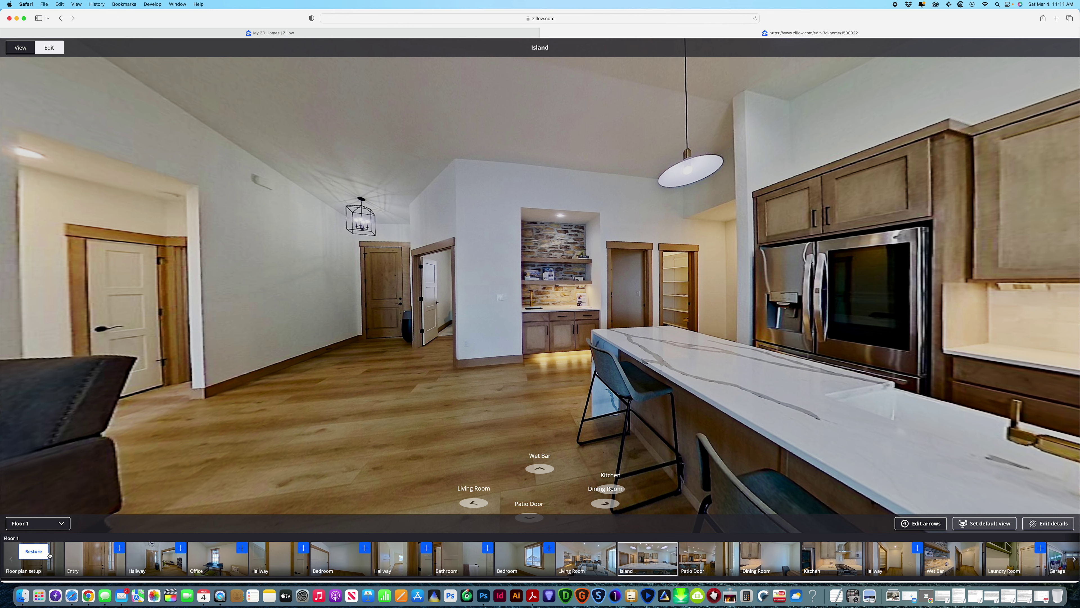
pyautogui.click(180, 548)
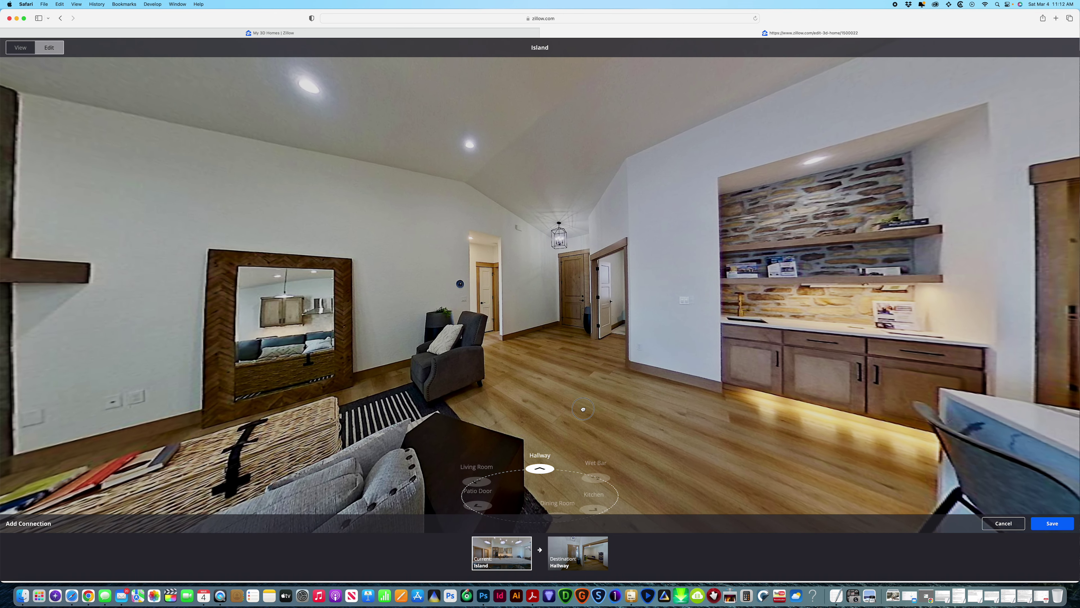
pyautogui.click(1002, 524)
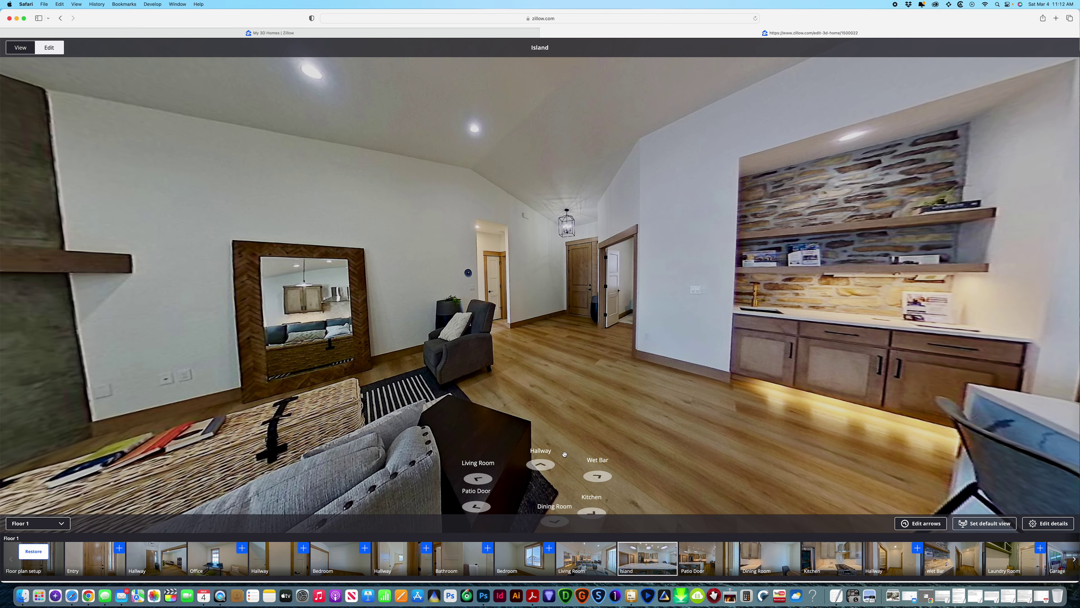
# Enter the Wet Bar panorama and delete one of its two overlapping Hallway connections.
pyautogui.click(598, 476)
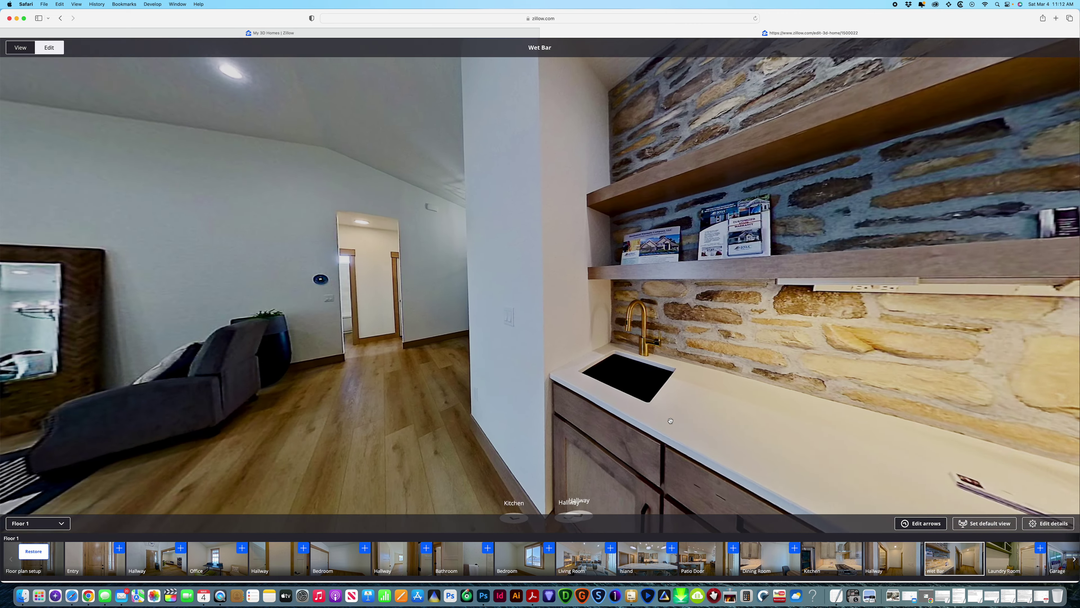
pyautogui.moveTo(671, 420); pyautogui.dragTo(604, 382)
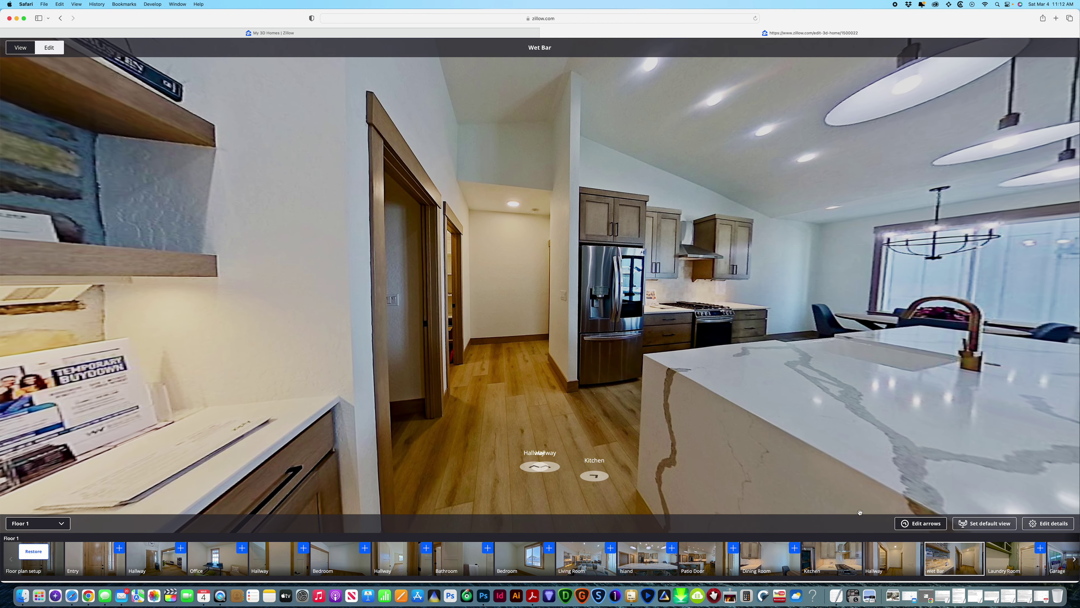
pyautogui.click(921, 527)
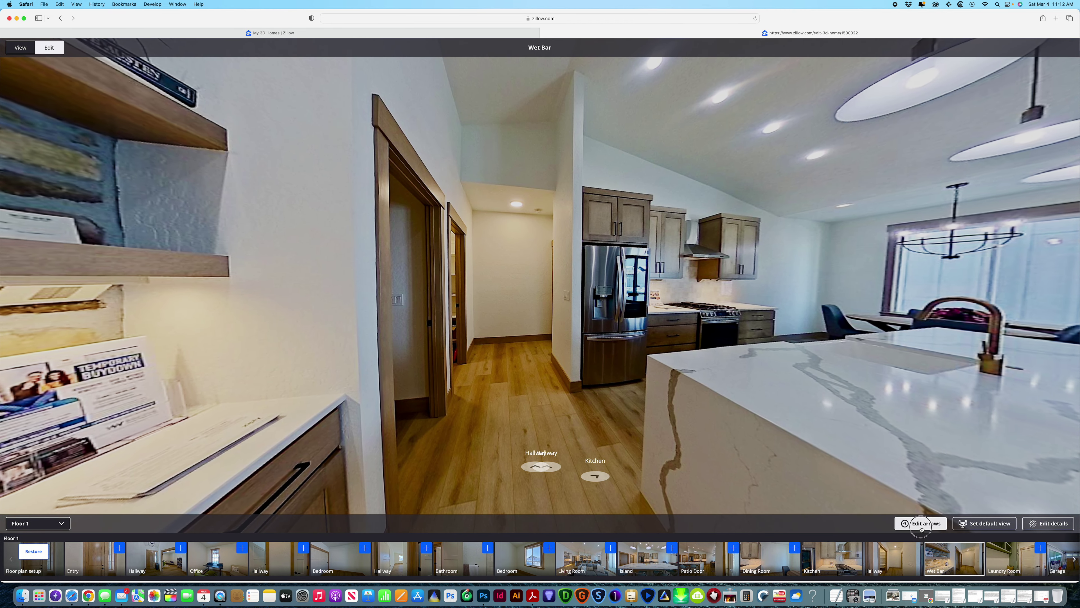
pyautogui.click(553, 468)
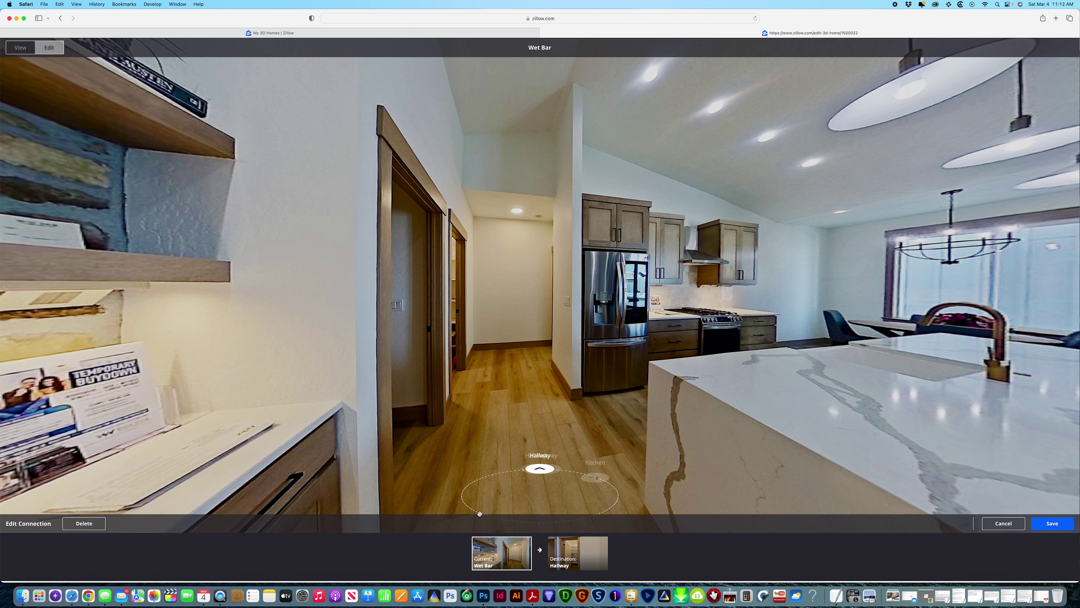
pyautogui.click(84, 524)
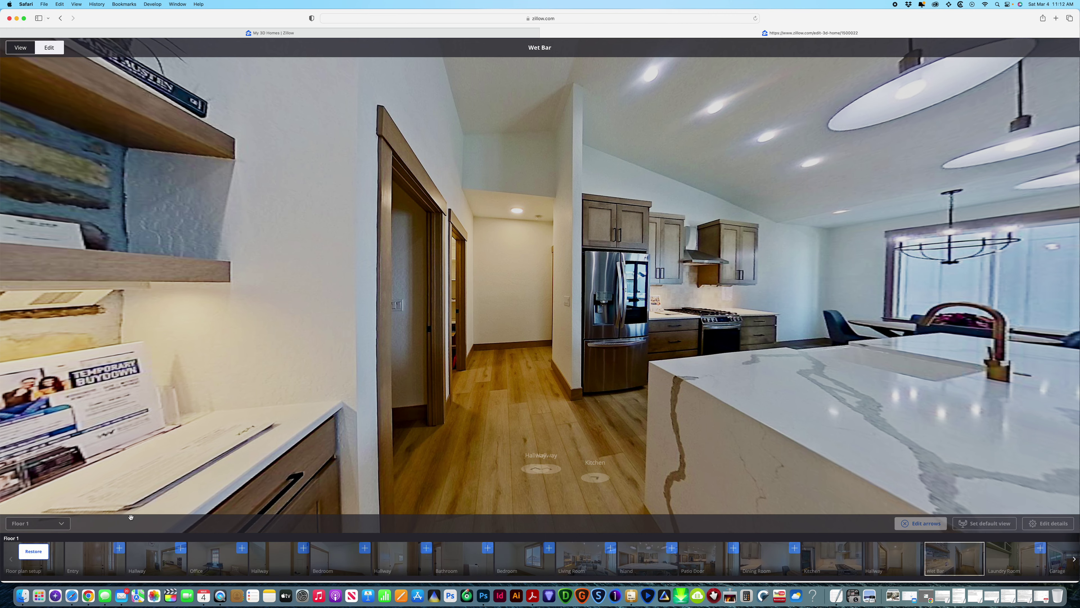
# Save connections from Wet Bar to Island, aimed along the bar stools, and to the Hallway after Entry, aimed at the far hall opening.
pyautogui.moveTo(889, 371); pyautogui.dragTo(651, 367)
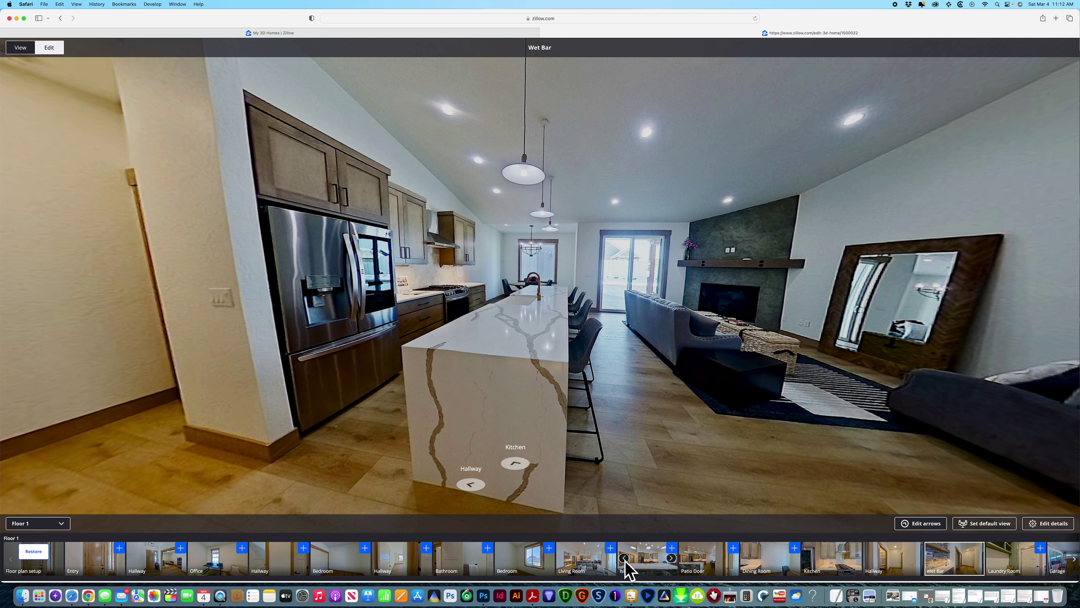
pyautogui.click(671, 548)
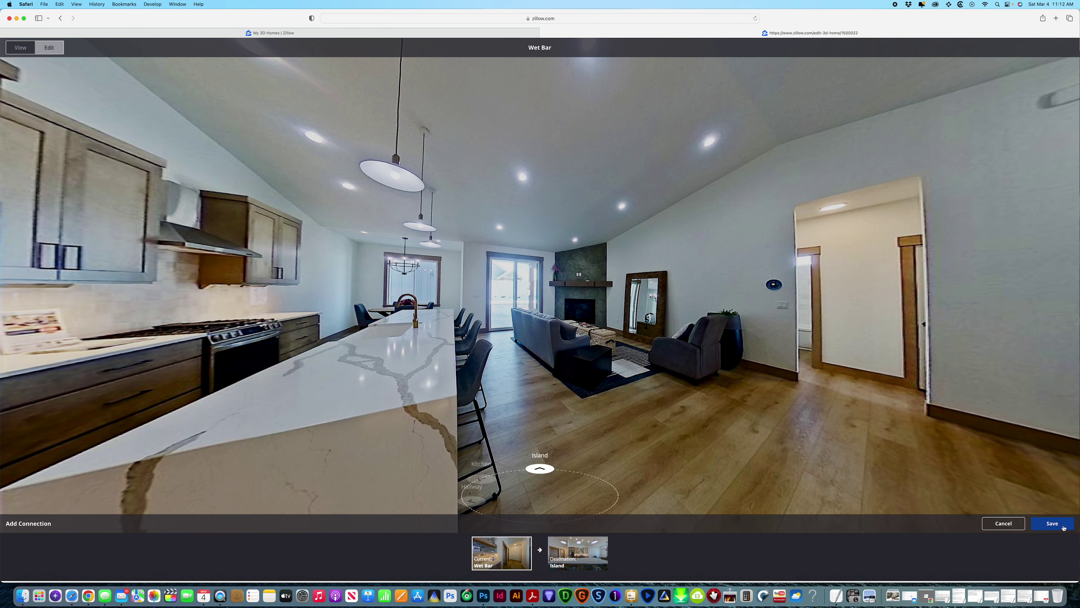
pyautogui.click(1052, 523)
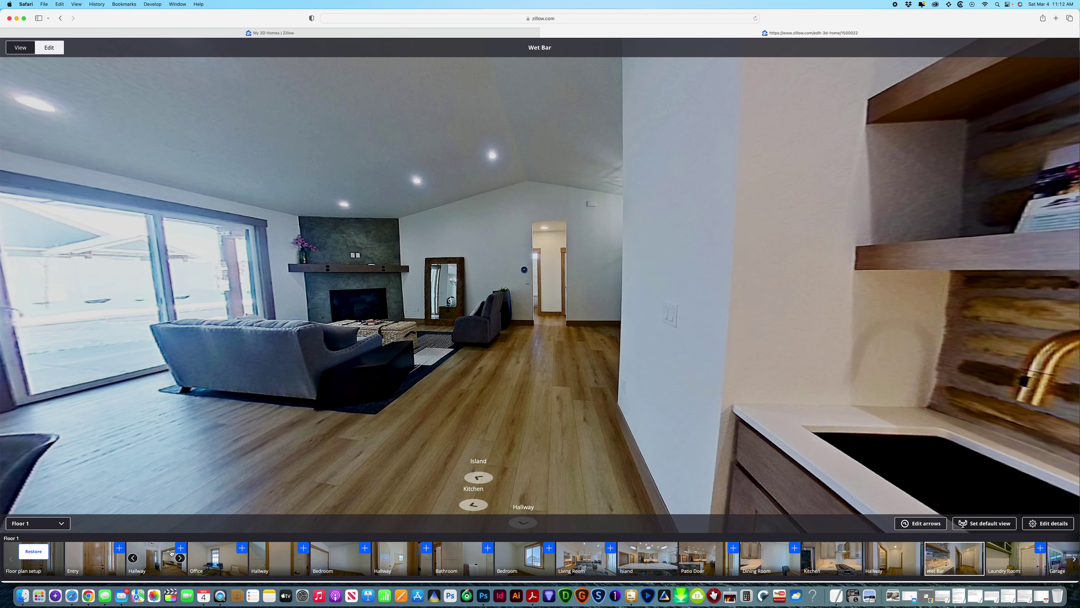
pyautogui.click(180, 548)
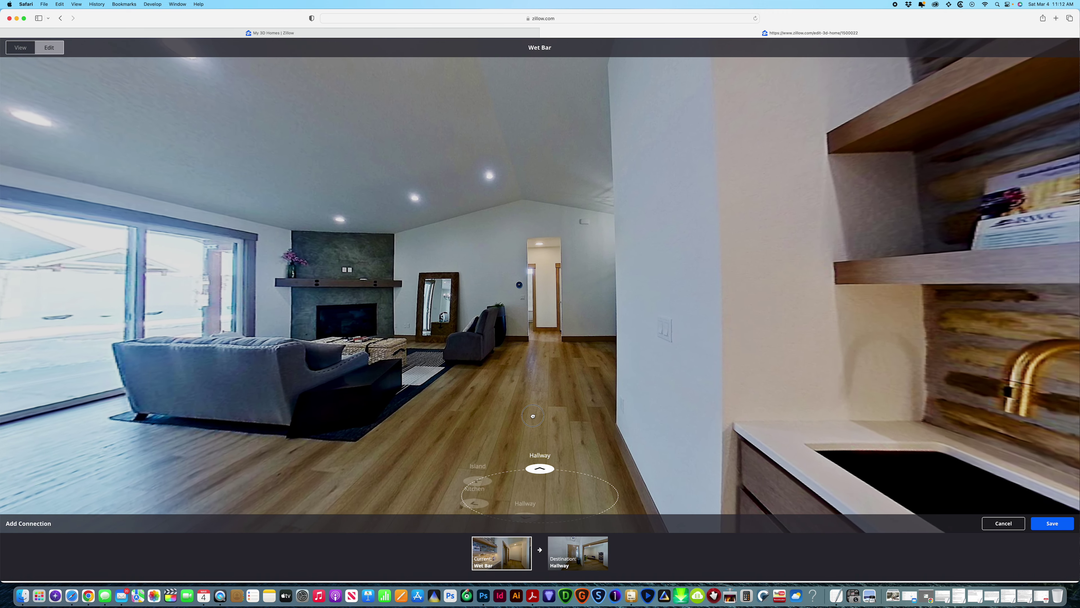
pyautogui.press('Escape')
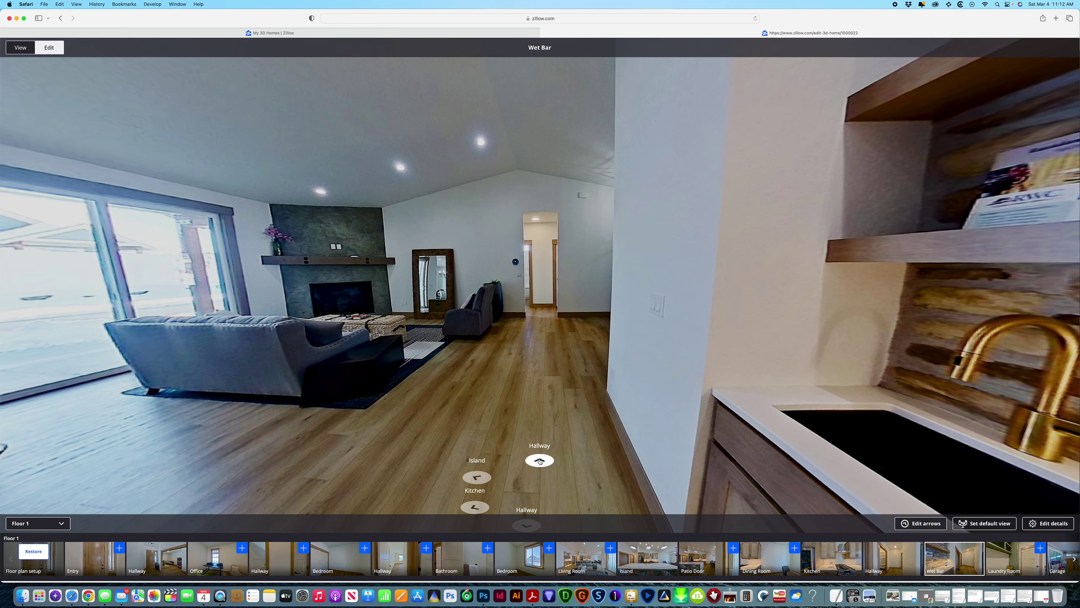
# Enter the Hallway panorama after Entry and delete its overlapping connection to the farther Hallway, keeping the one to the nearer Hallway.
pyautogui.click(538, 459)
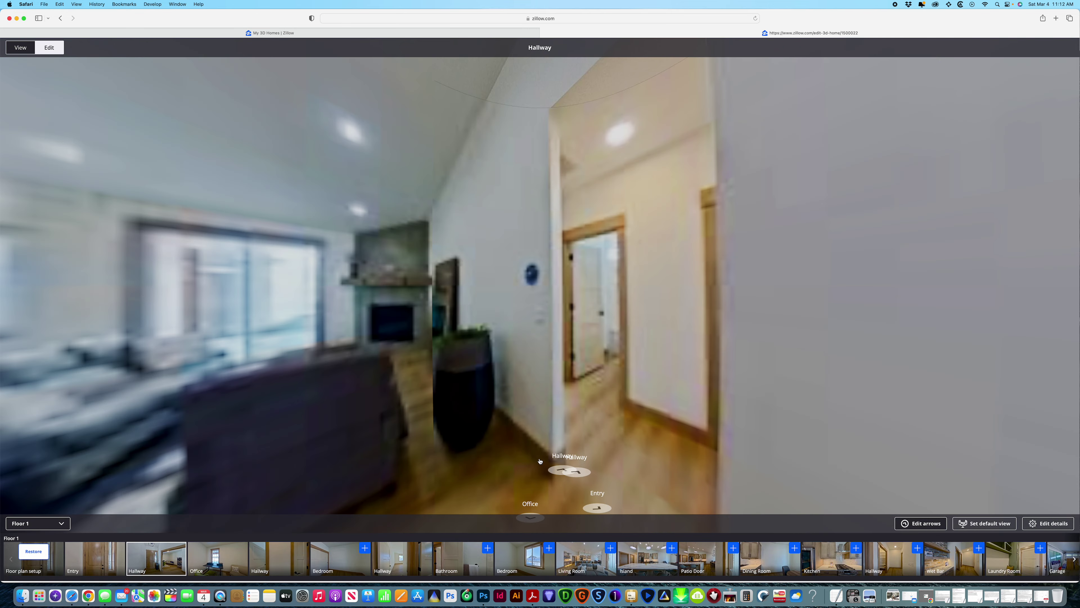
pyautogui.moveTo(401, 434); pyautogui.dragTo(701, 440)
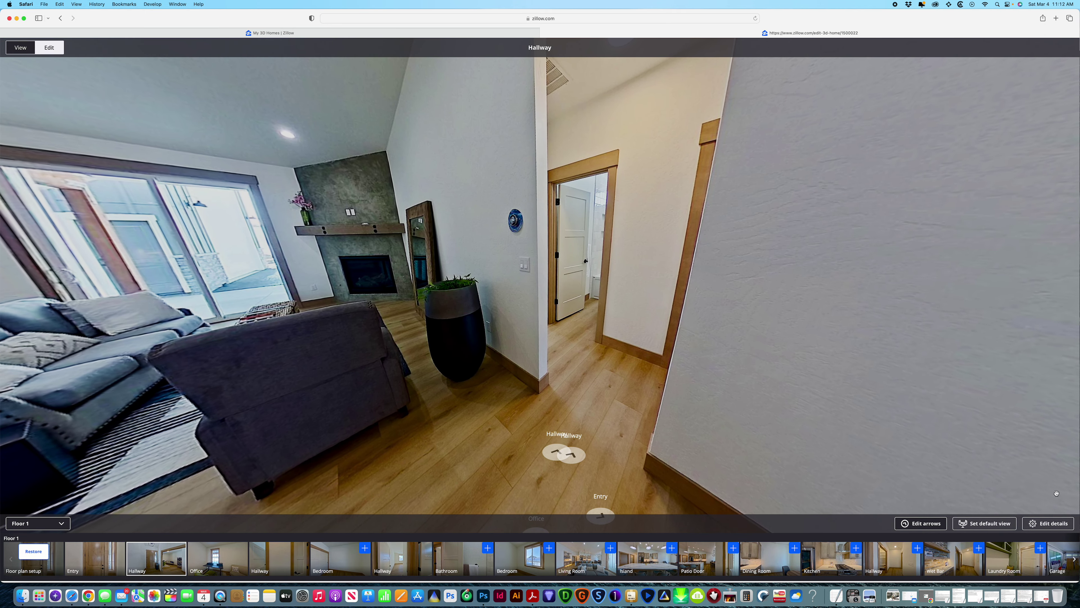
pyautogui.click(578, 456)
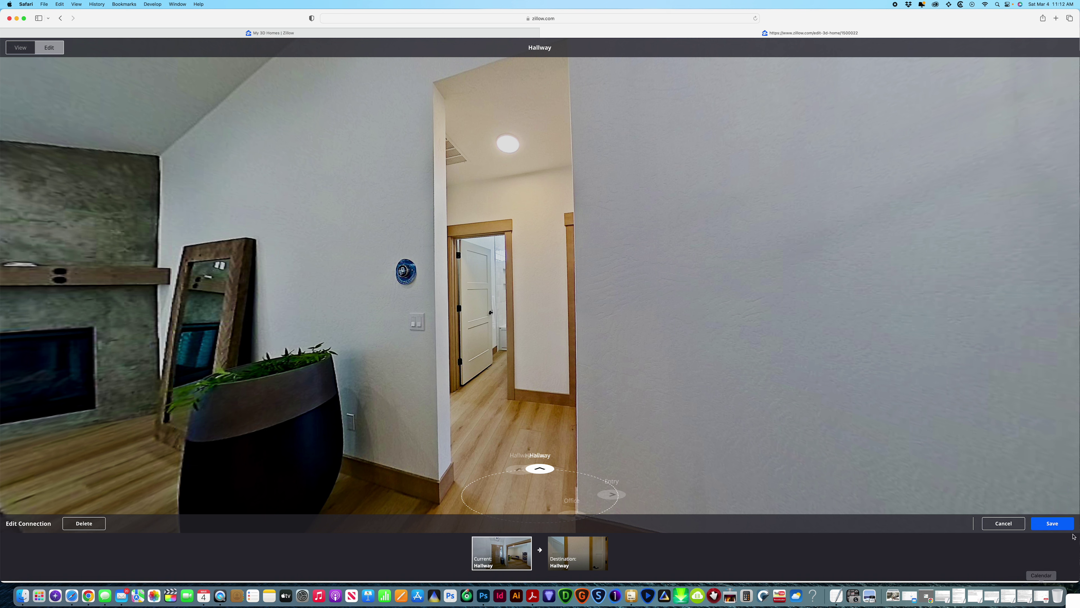
pyautogui.click(1053, 524)
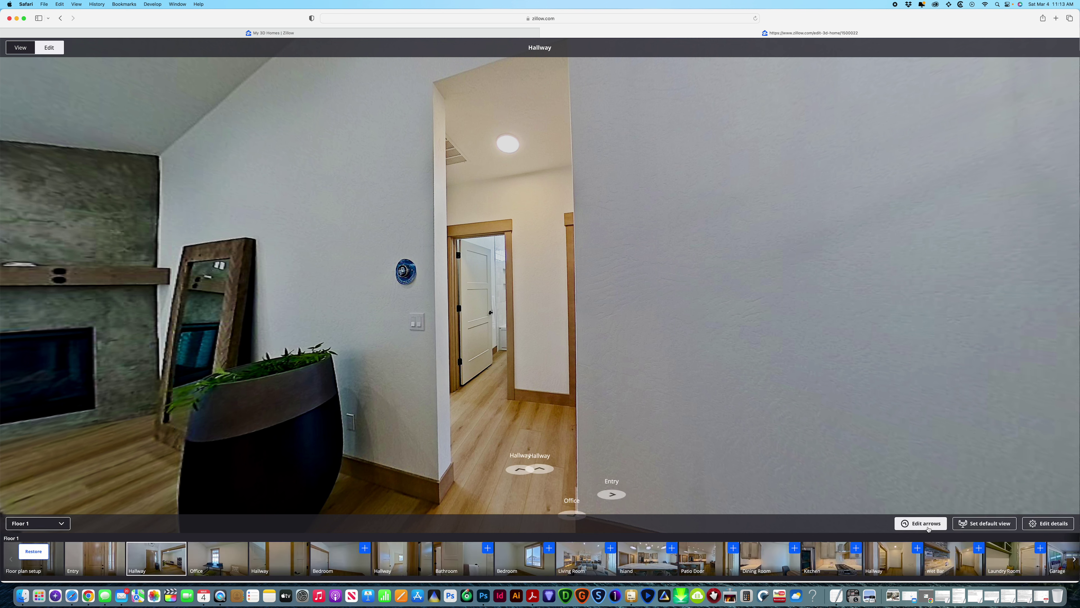
pyautogui.click(517, 470)
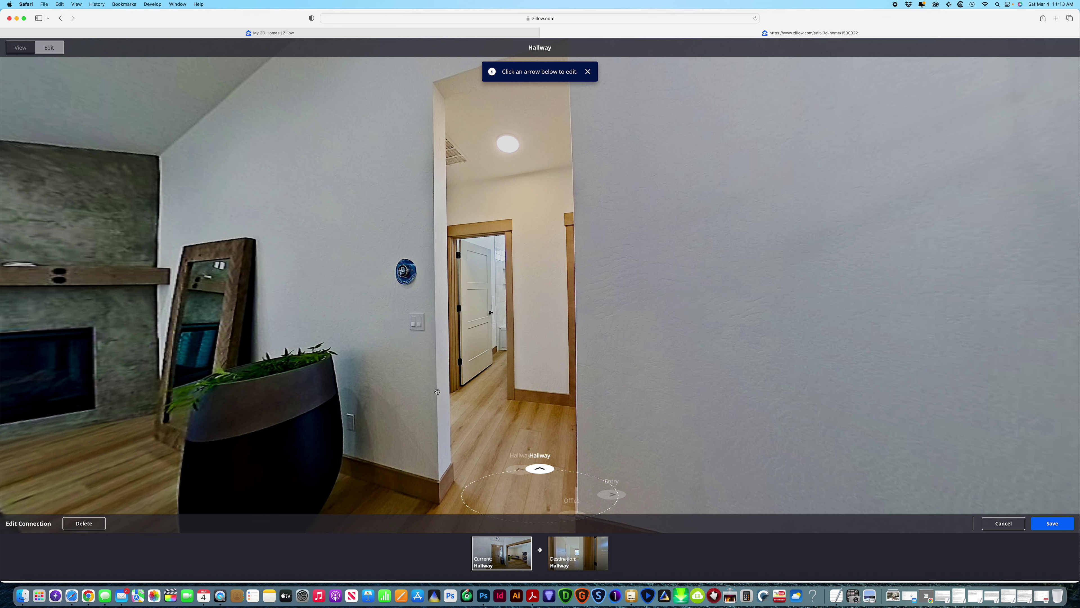
pyautogui.click(84, 523)
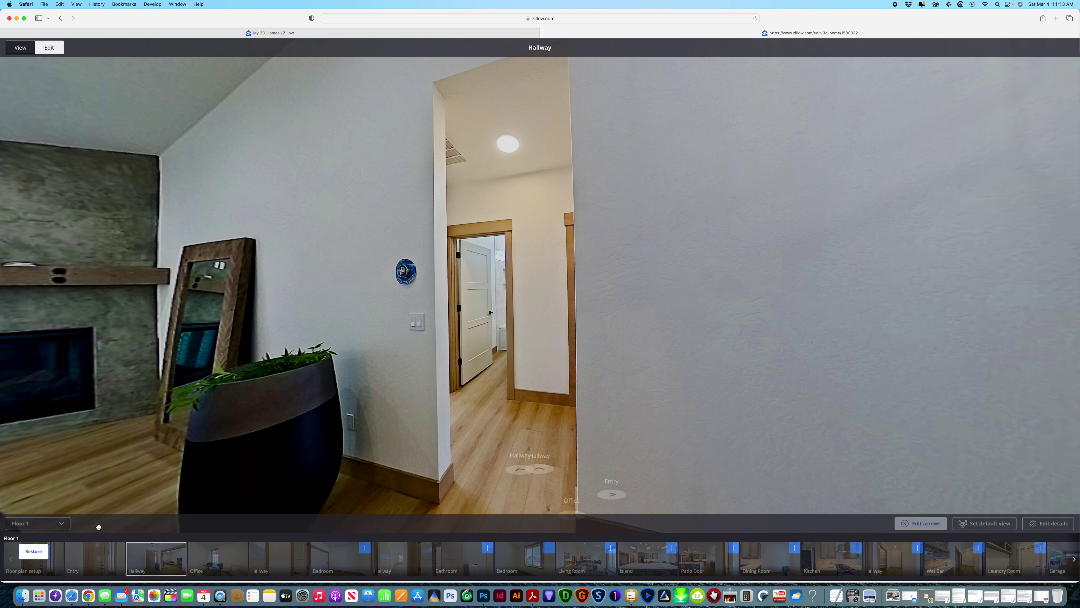
# Add and save a connection from this Hallway to Living Room, aimed toward the armchair and sofa.
pyautogui.moveTo(480, 461); pyautogui.dragTo(544, 473)
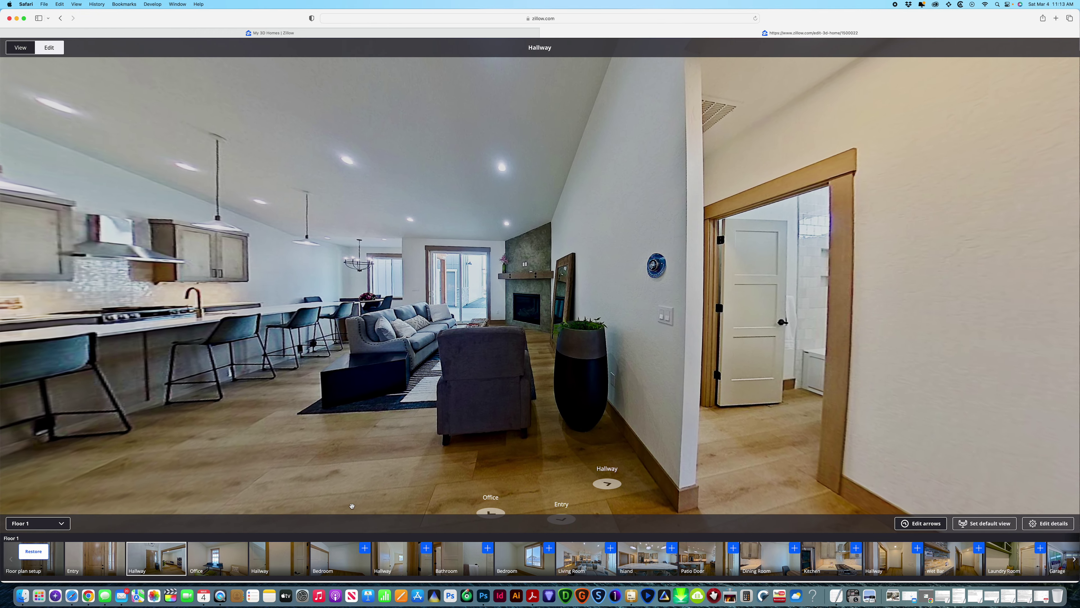
pyautogui.click(610, 548)
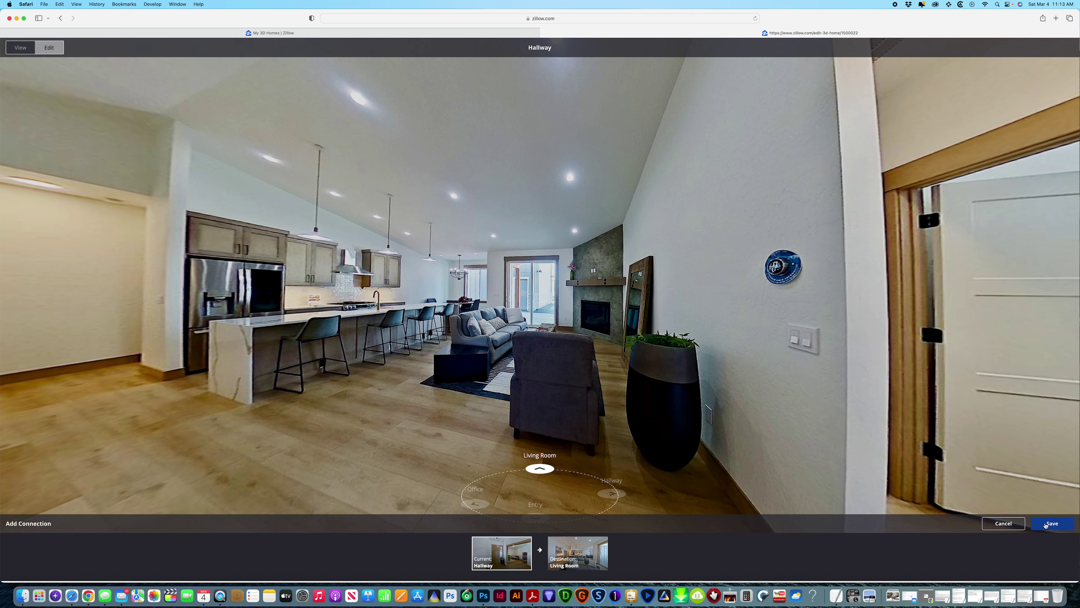
pyautogui.click(1022, 521)
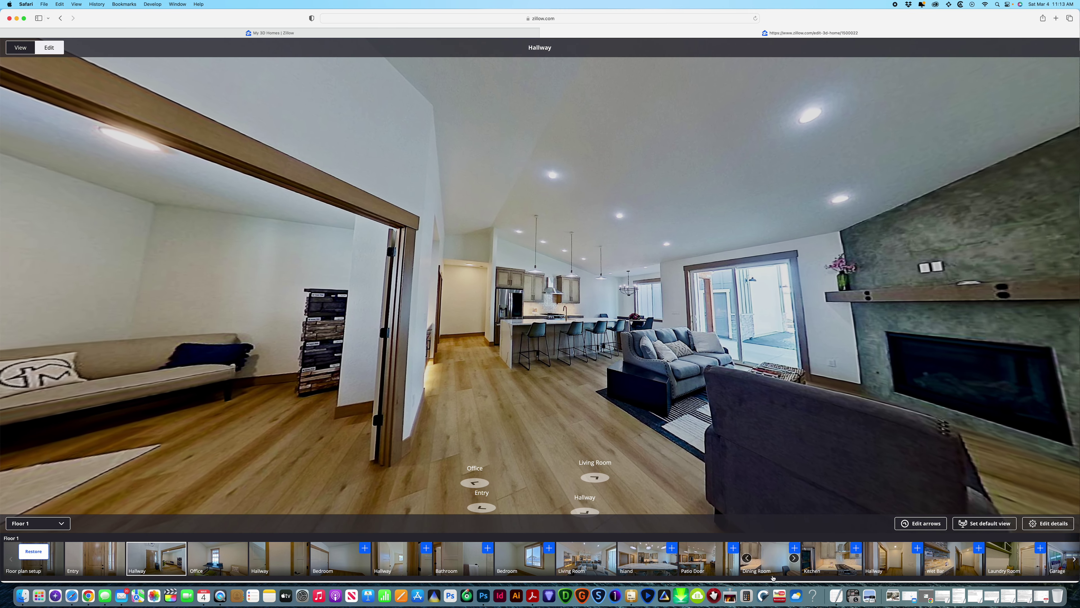
pyautogui.moveTo(555, 557)
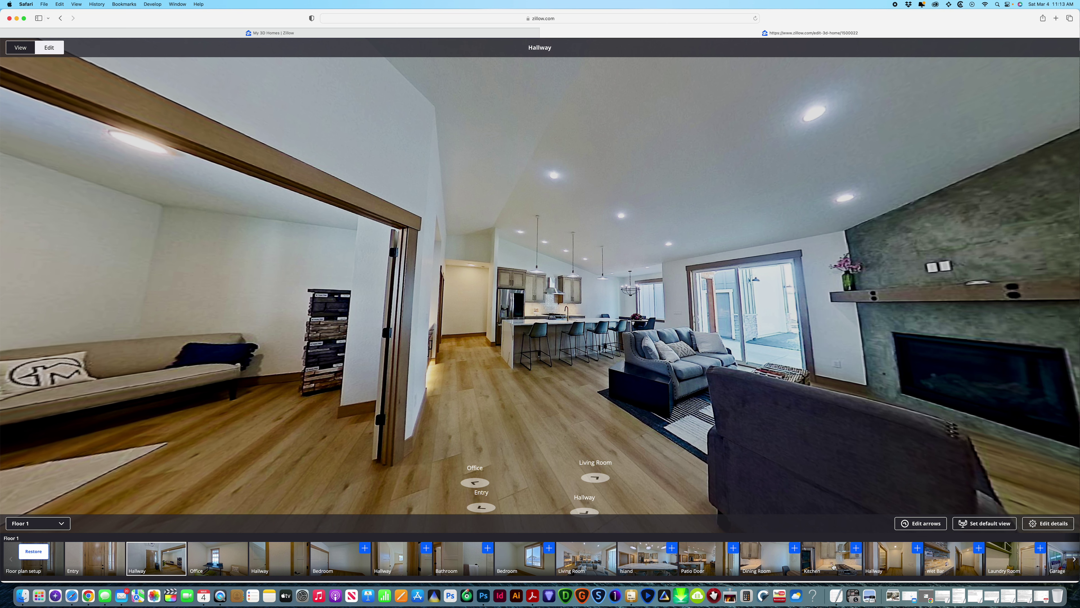
# Add and save a connection from this Hallway to Wet Bar, aimed down the floor toward the far hall opening.
pyautogui.click(979, 548)
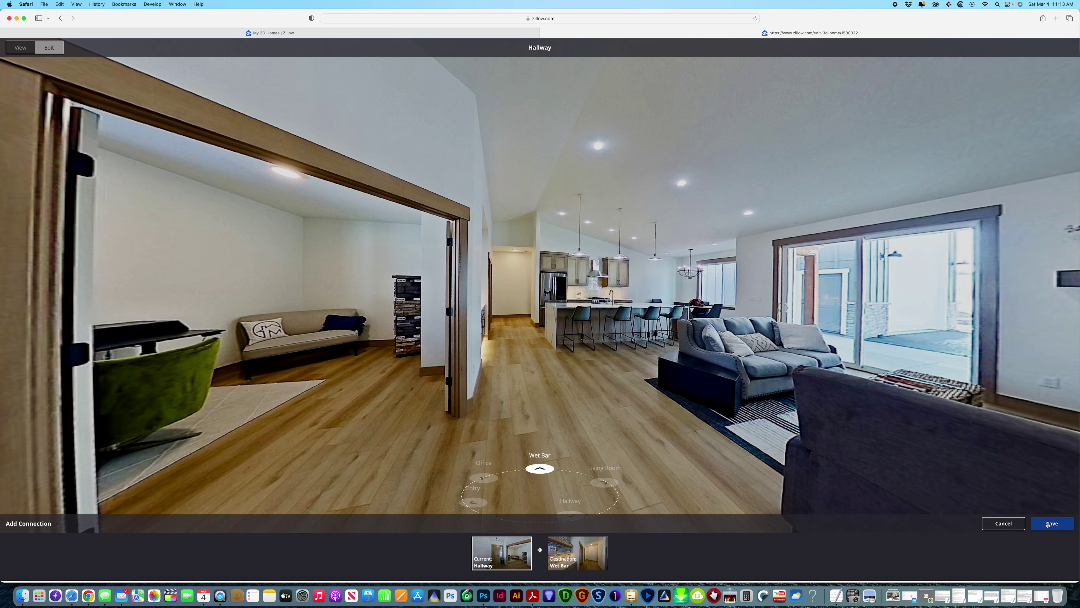
pyautogui.click(1047, 523)
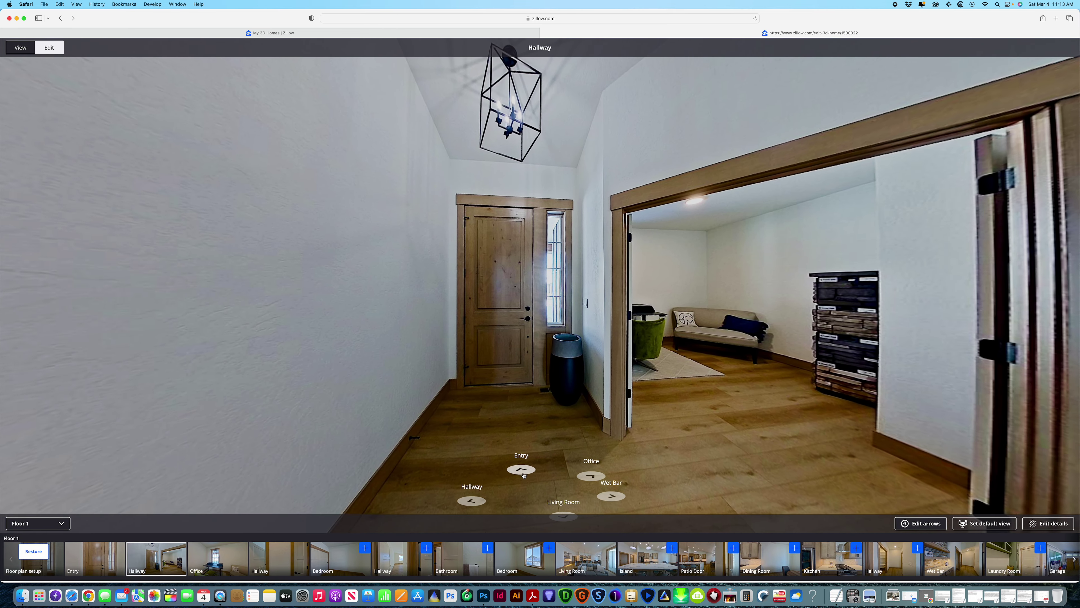
# Enter the Entry panorama and save a connection to Front Patio, aimed at the front door.
pyautogui.click(521, 469)
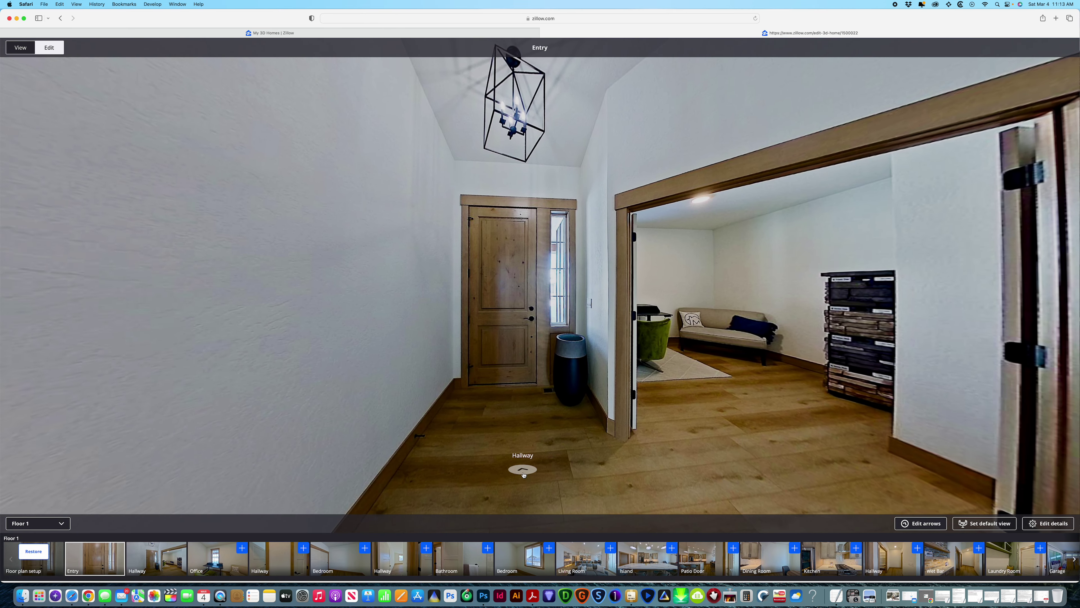
pyautogui.moveTo(662, 430); pyautogui.dragTo(365, 309)
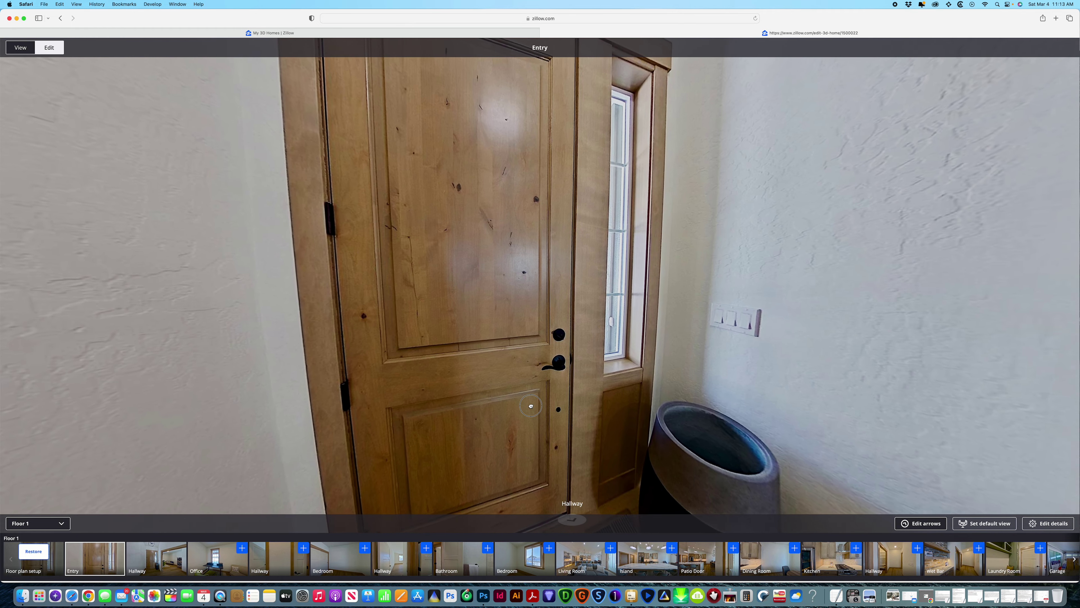
pyautogui.hscroll(15, 981, 564)
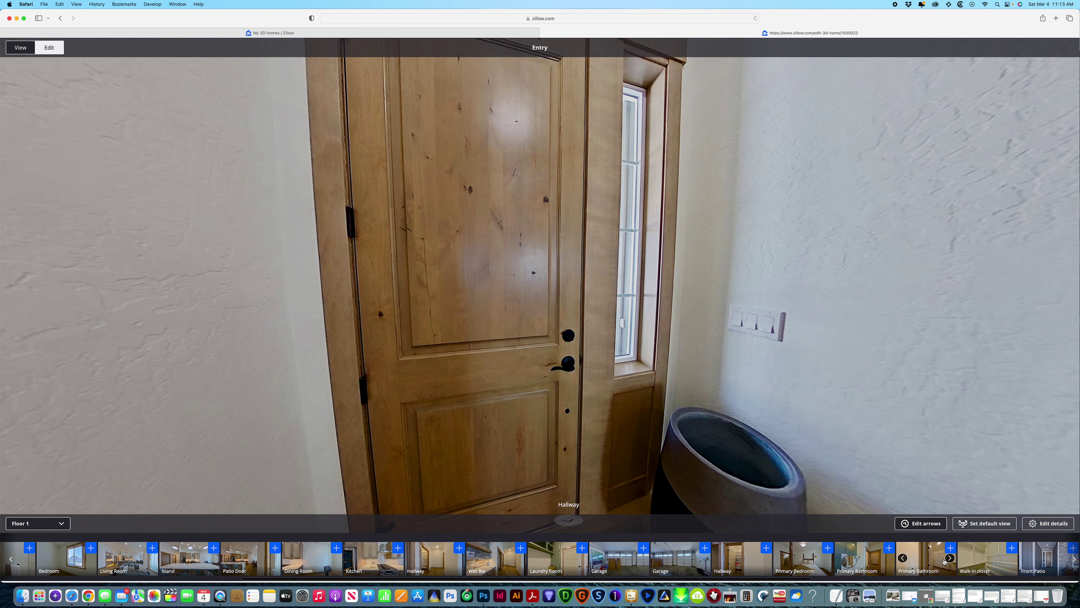
pyautogui.click(651, 548)
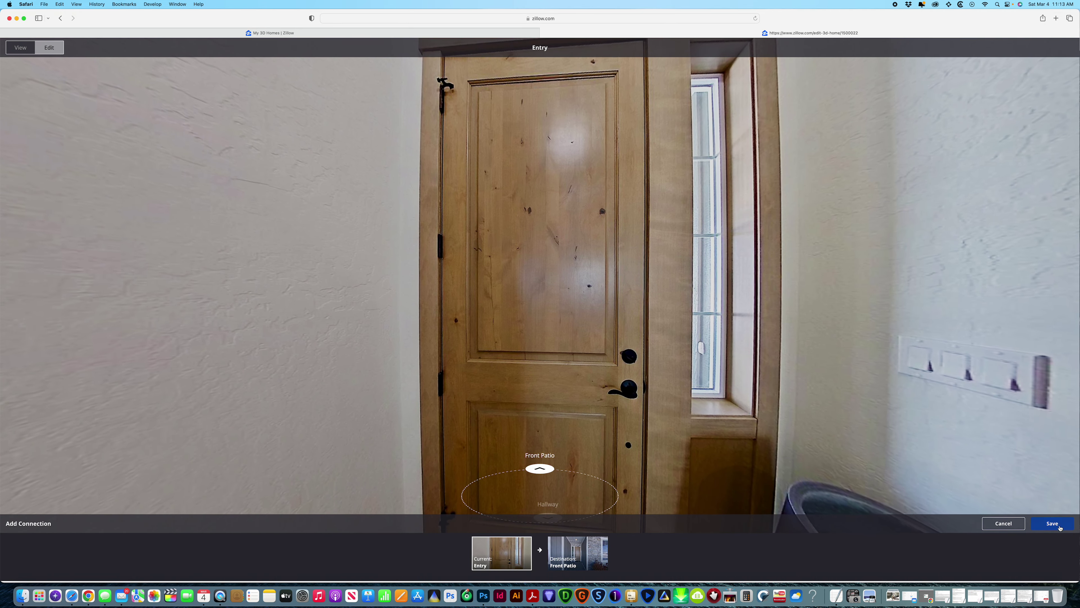
pyautogui.click(1058, 527)
# Enter Front Patio and save connections to Entry, aimed at the front door, and to Curbside, aimed along the cleared walkway.
pyautogui.click(539, 464)
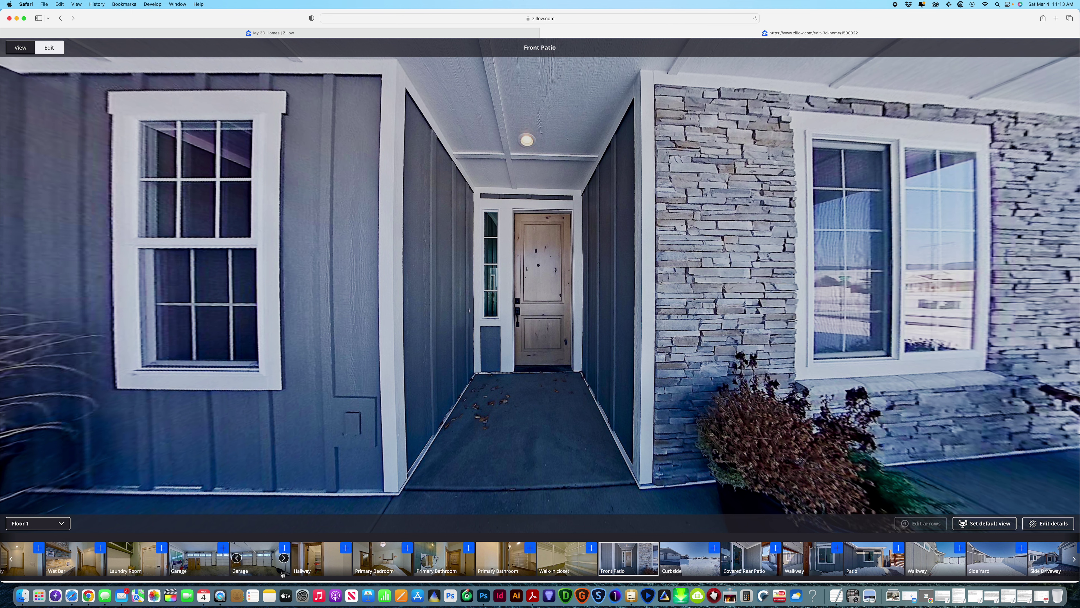
pyautogui.hscroll(-10, 137, 567)
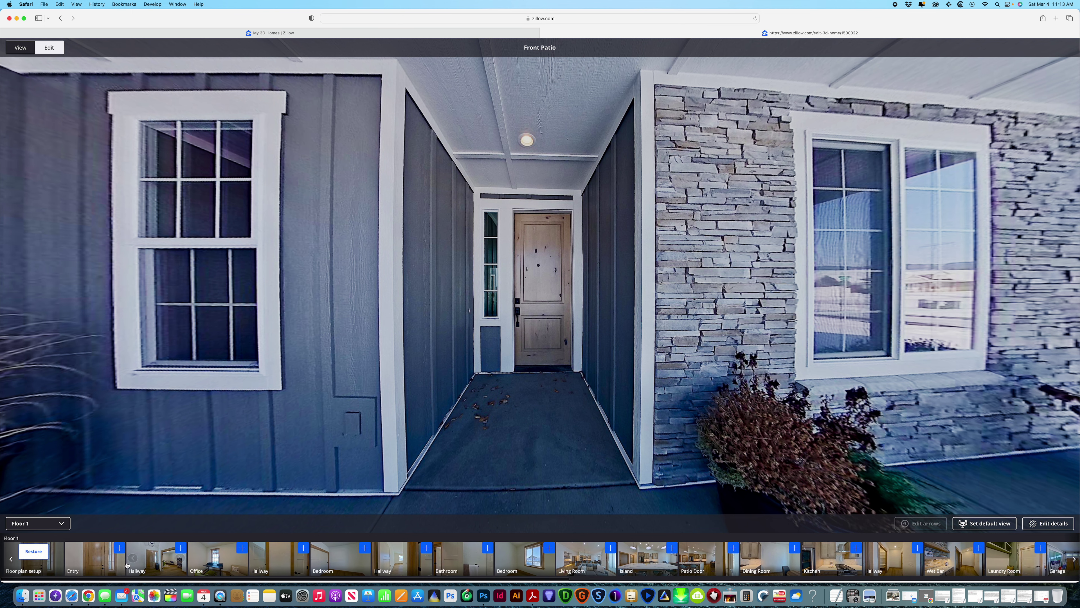
pyautogui.click(120, 548)
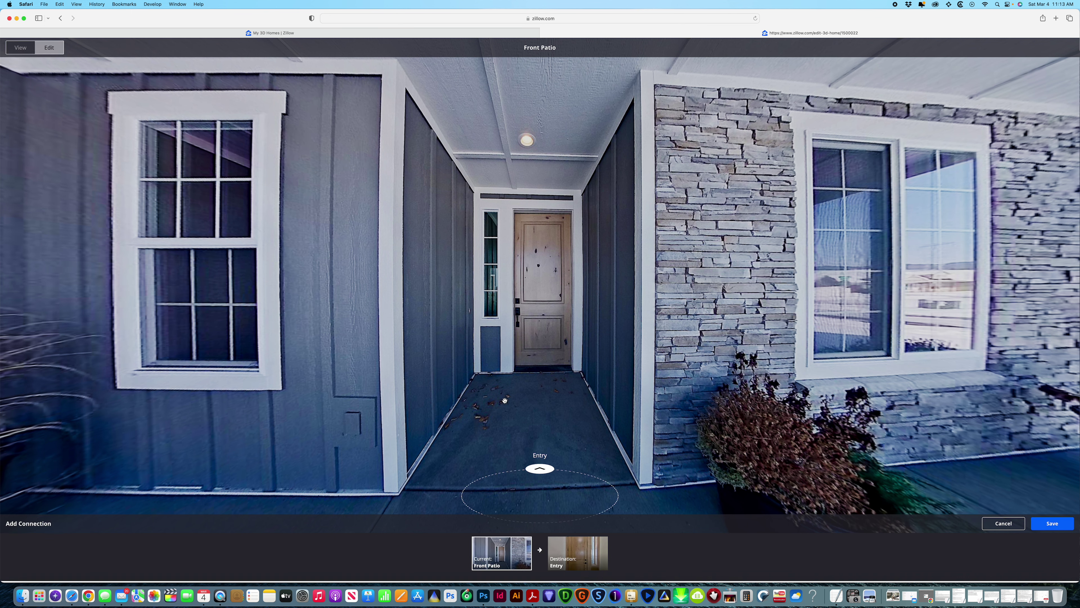
pyautogui.click(1051, 524)
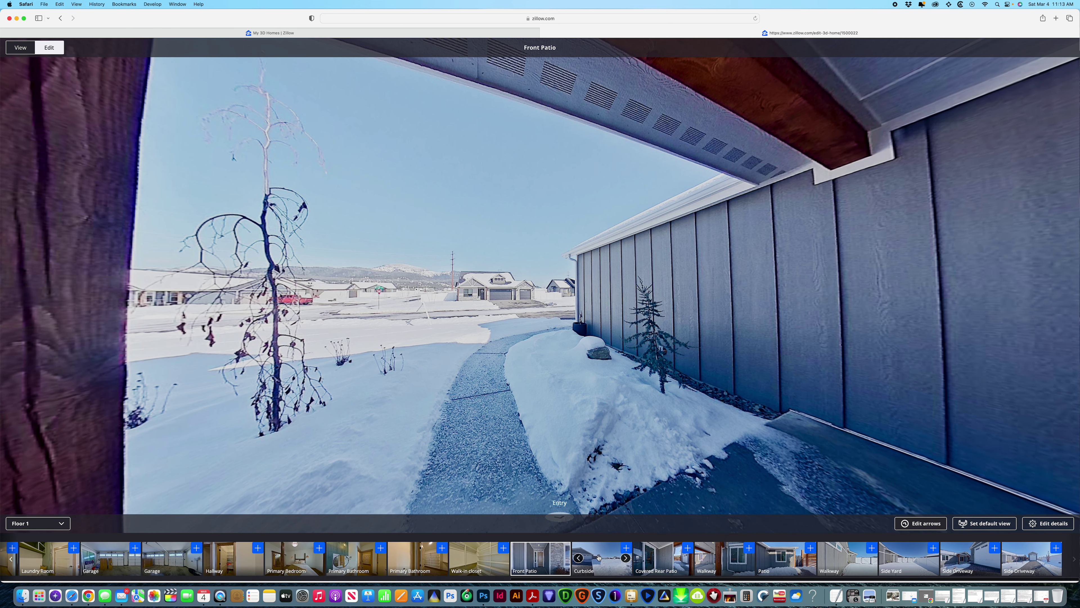
pyautogui.click(625, 548)
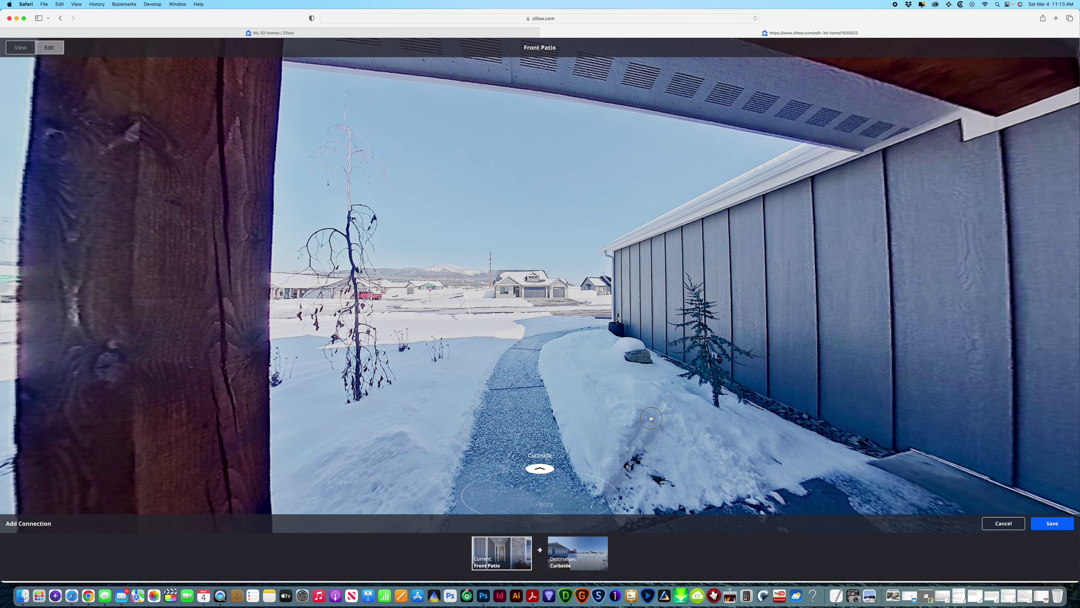
pyautogui.click(1004, 523)
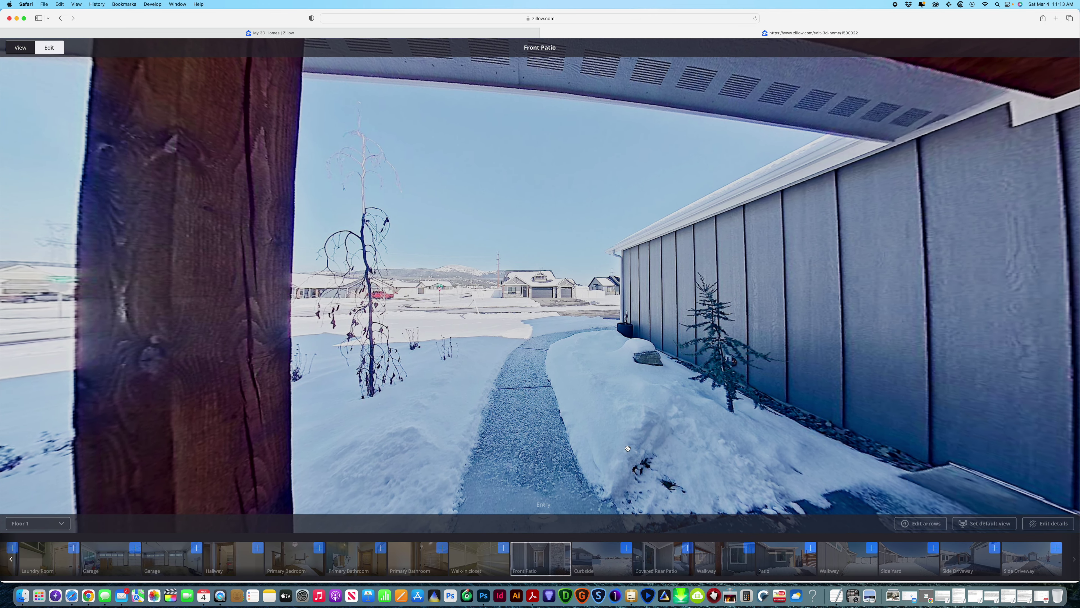
# Enter Curbside and save a connection to Front Patio, aimed toward the house's front porch.
pyautogui.click(537, 470)
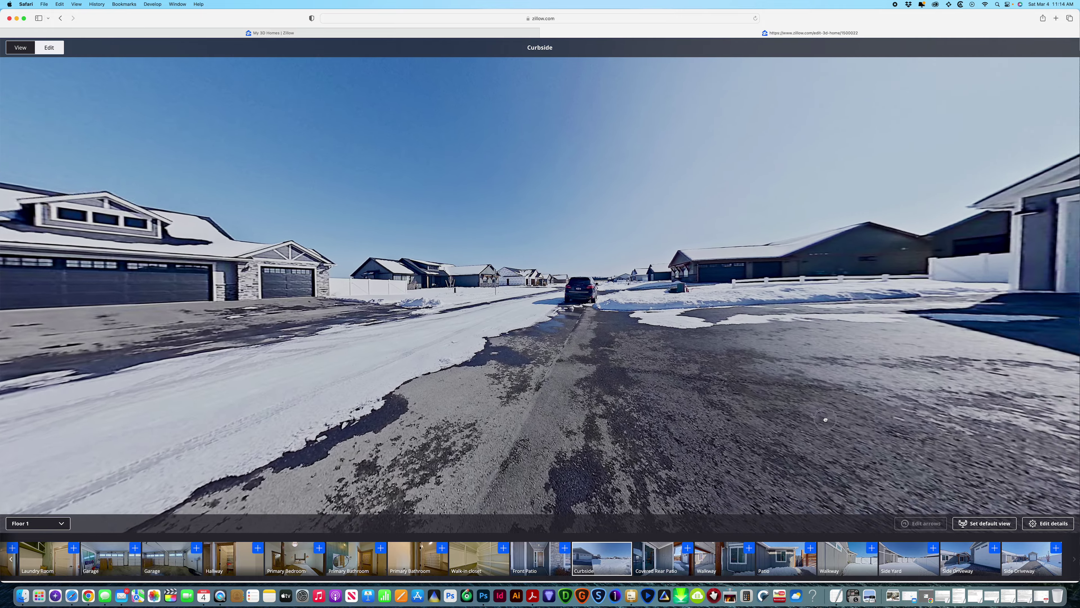
pyautogui.moveTo(825, 419); pyautogui.dragTo(779, 502)
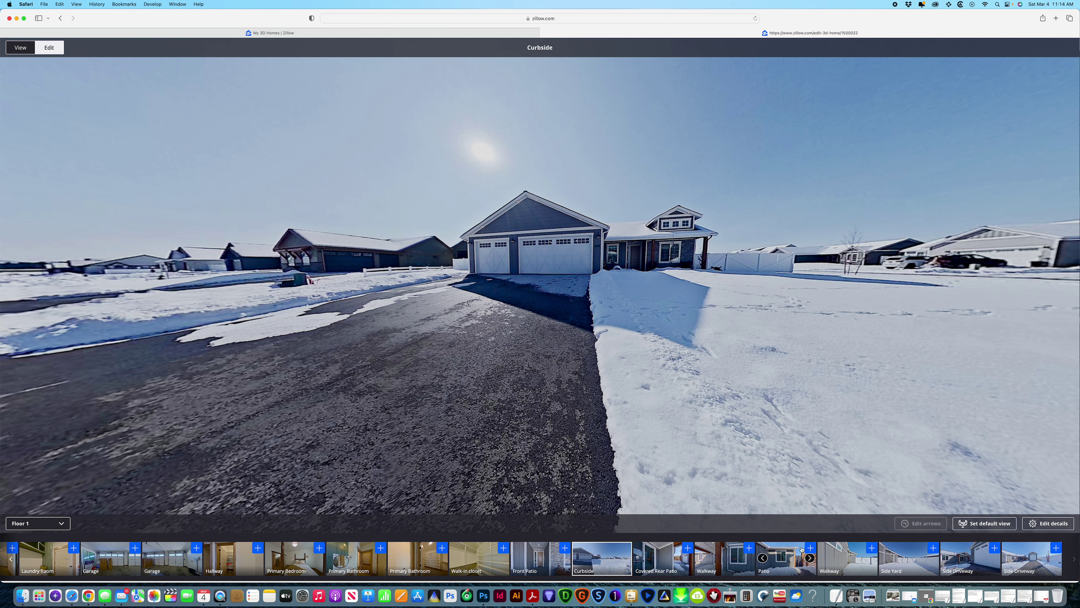
pyautogui.click(565, 548)
pyautogui.moveTo(686, 382); pyautogui.dragTo(559, 387)
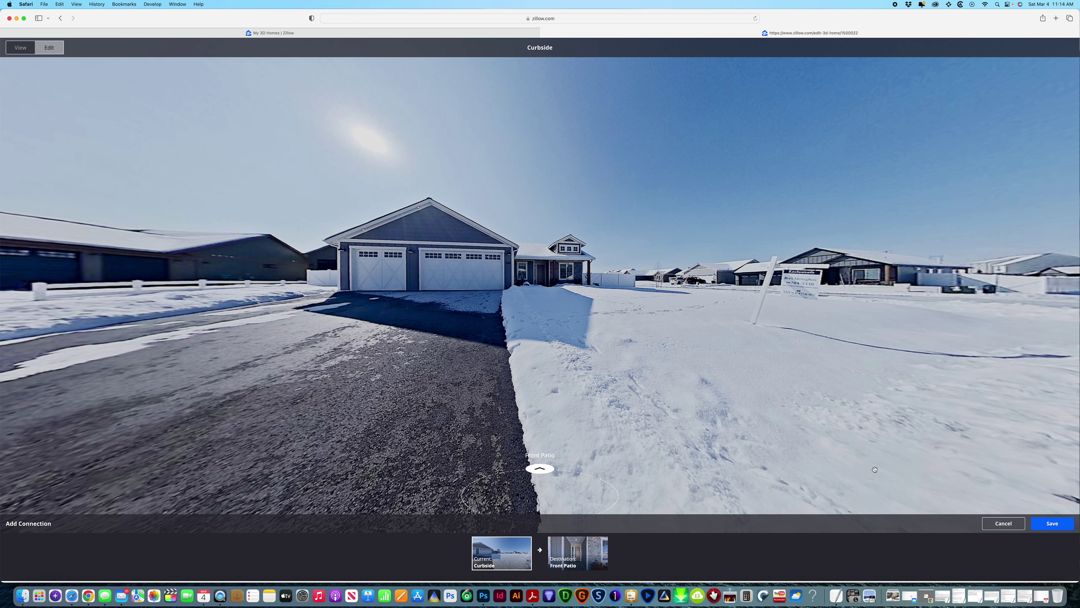
pyautogui.click(1054, 526)
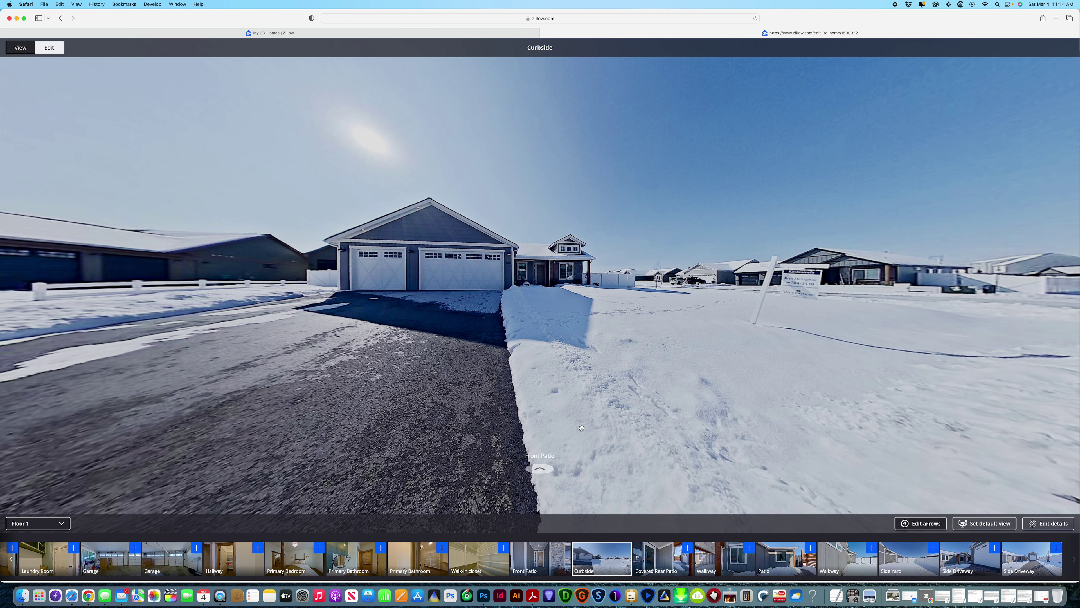
# Return through Front Patio, Entry and Hallway to the Office panorama and delete its connection to Bedroom.
pyautogui.click(540, 462)
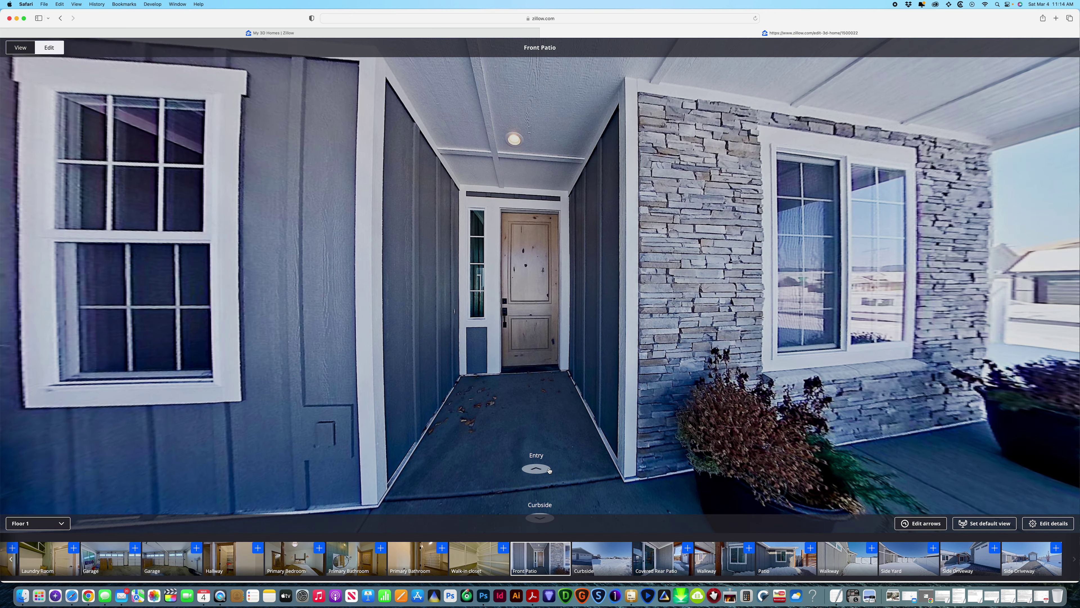
pyautogui.click(544, 470)
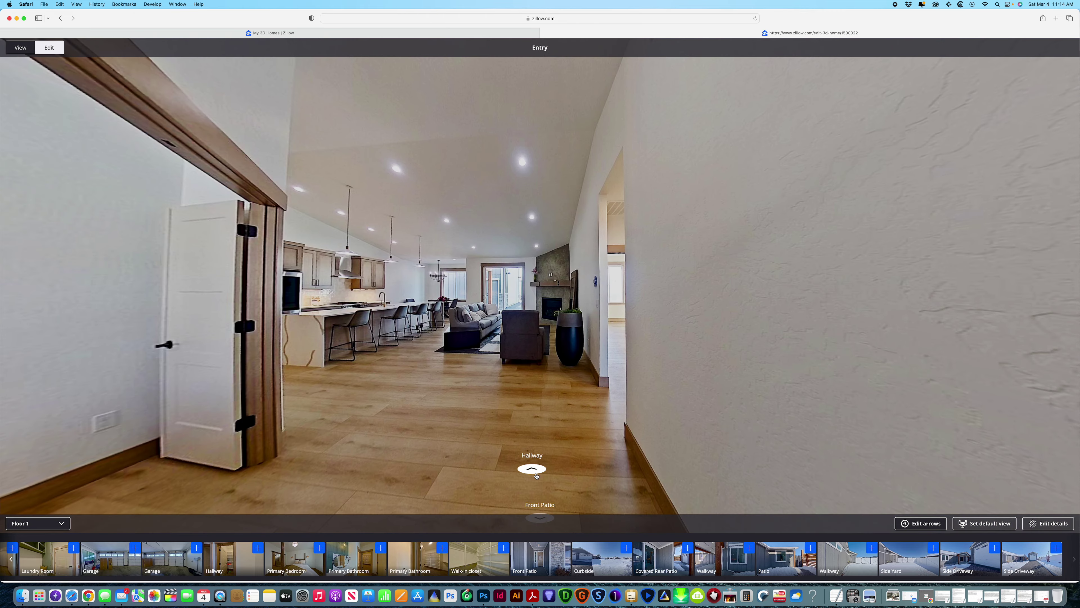
pyautogui.click(532, 469)
pyautogui.moveTo(379, 446); pyautogui.dragTo(490, 466)
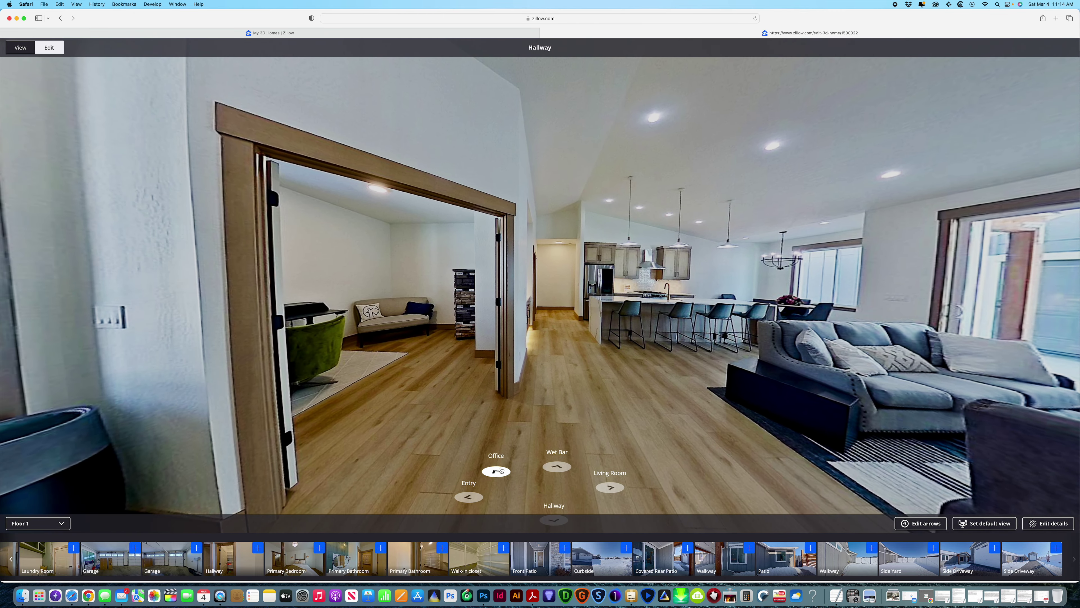
pyautogui.click(496, 471)
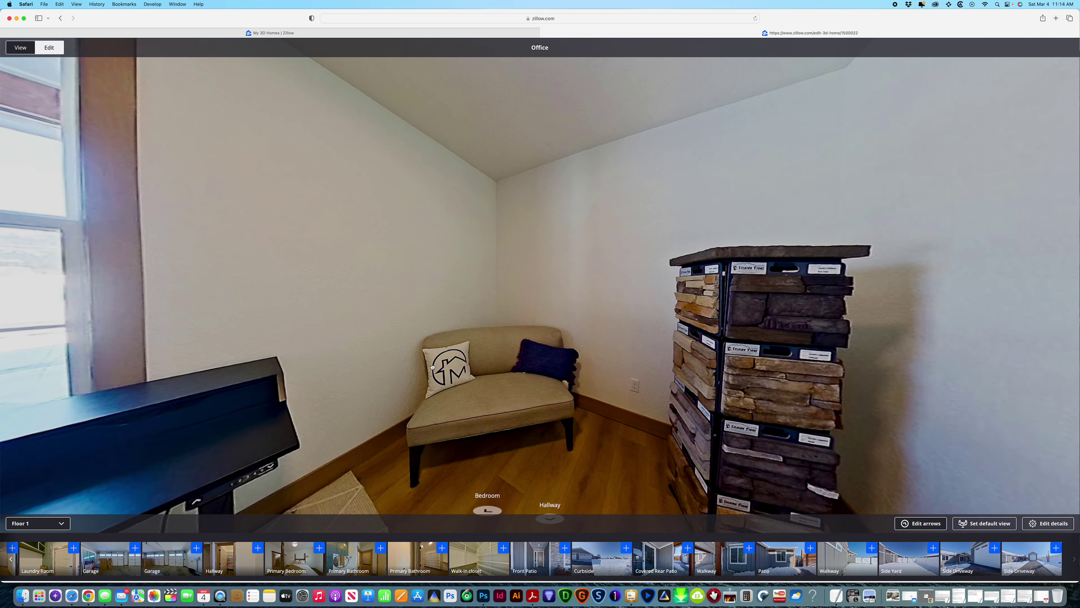
pyautogui.moveTo(798, 410); pyautogui.dragTo(344, 363)
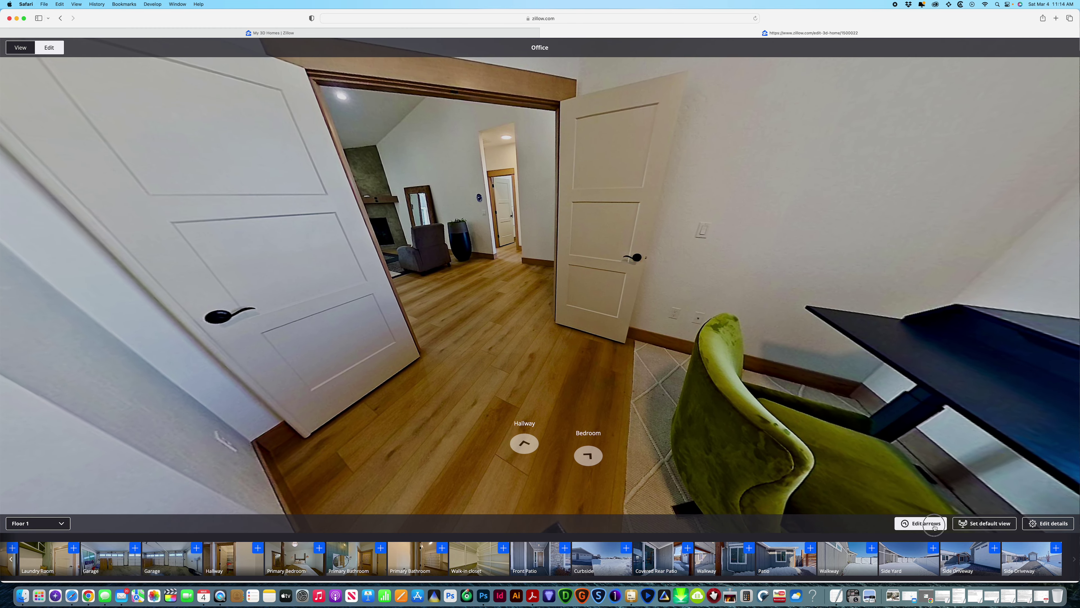
pyautogui.click(595, 459)
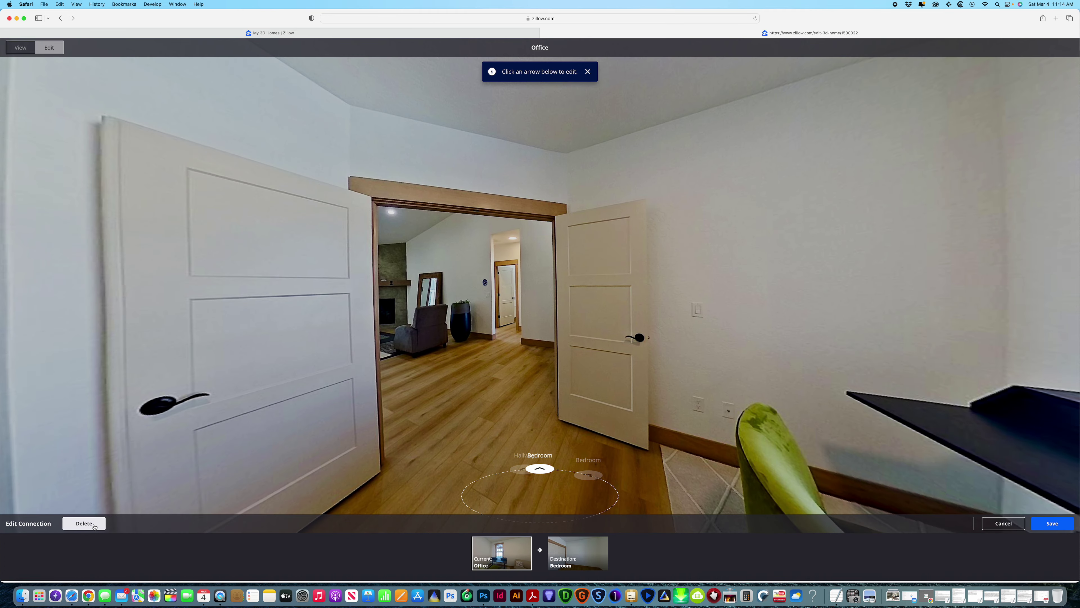
pyautogui.moveTo(506, 384); pyautogui.dragTo(623, 375)
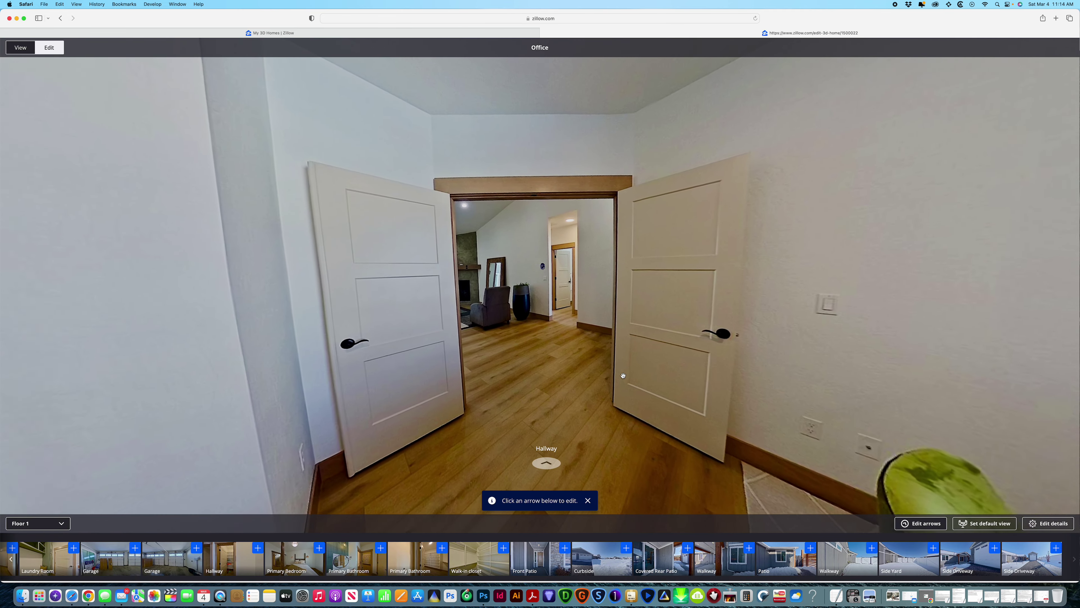
# Go to the Hallway outside the bedrooms and save a connection to the first Bedroom, aimed through its open doorway.
pyautogui.click(555, 462)
pyautogui.moveTo(615, 445); pyautogui.dragTo(546, 452)
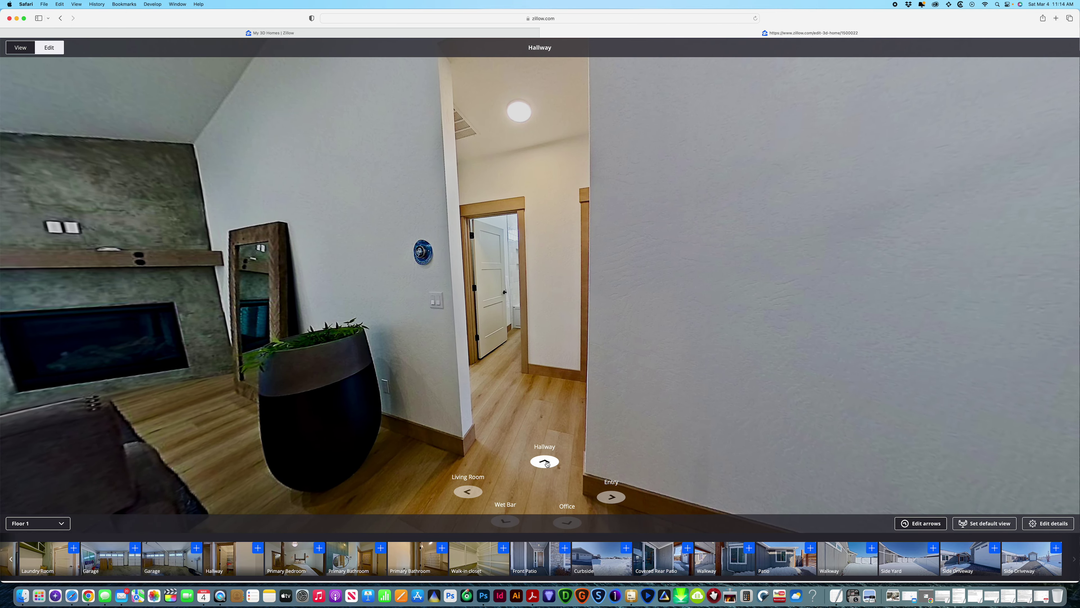
pyautogui.click(546, 462)
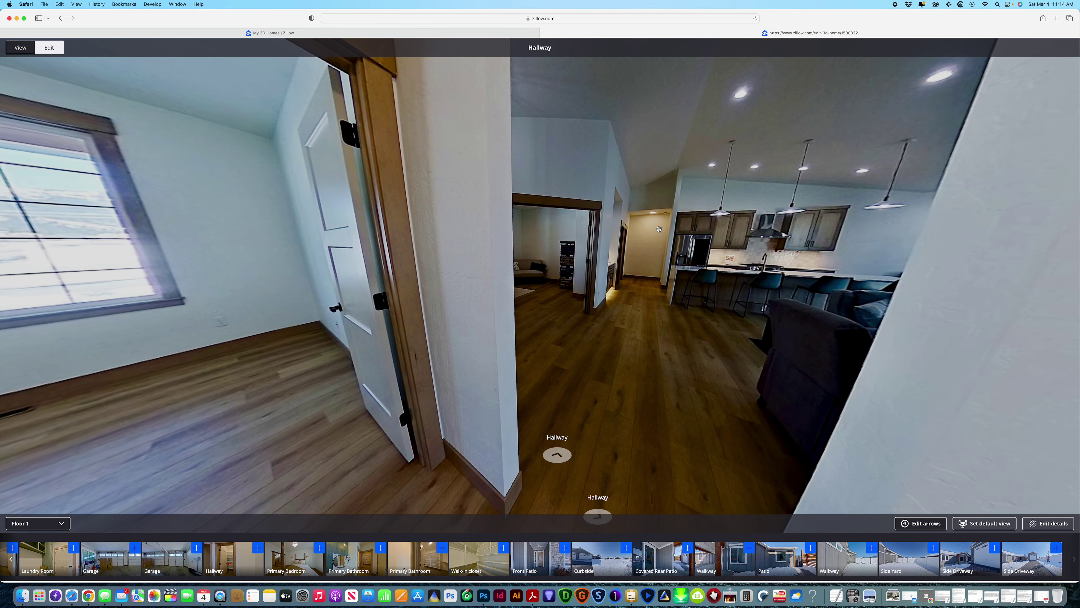
pyautogui.moveTo(713, 314); pyautogui.dragTo(517, 309)
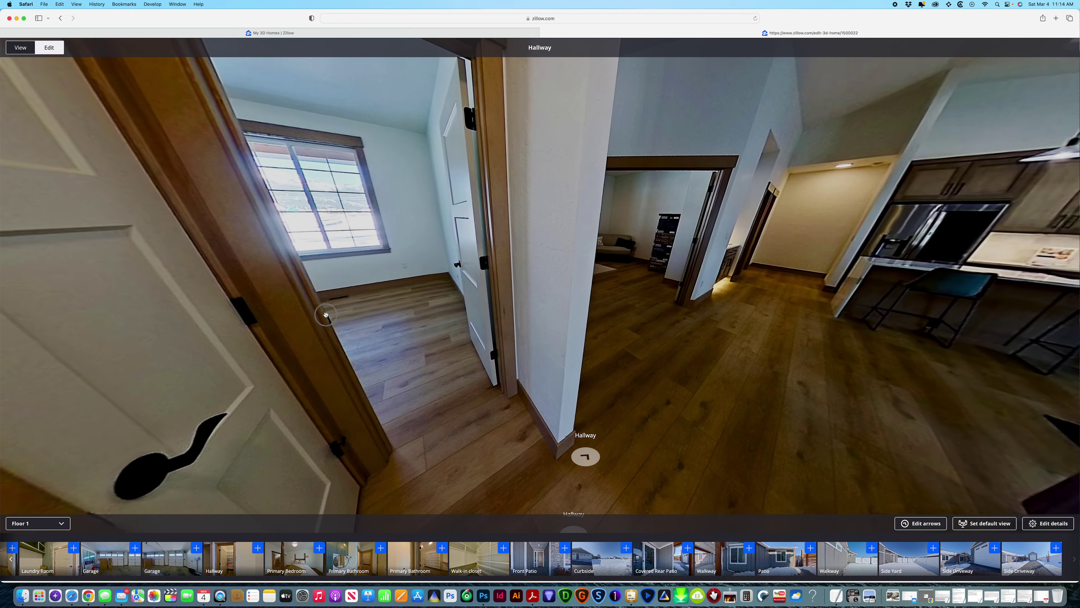
pyautogui.hscroll(-10, 249, 563)
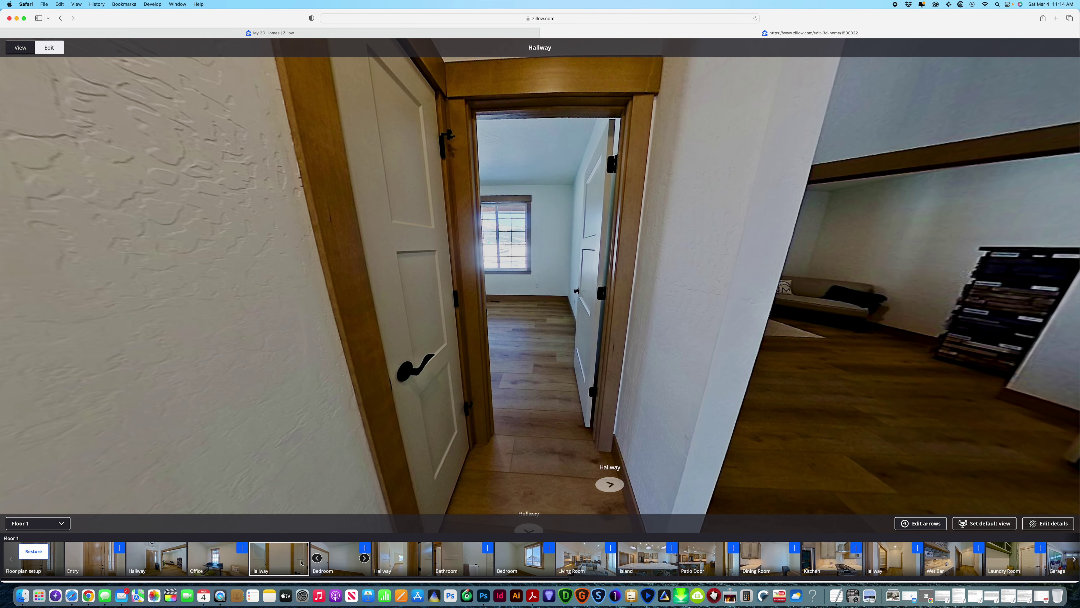
pyautogui.click(365, 548)
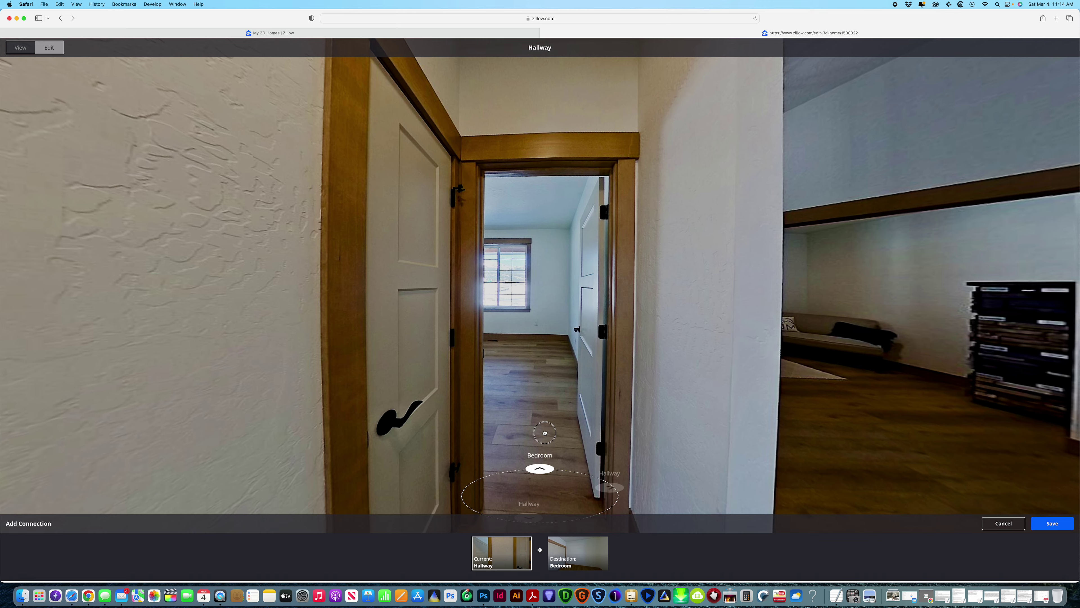
pyautogui.moveTo(549, 433); pyautogui.dragTo(573, 436)
pyautogui.click(1052, 524)
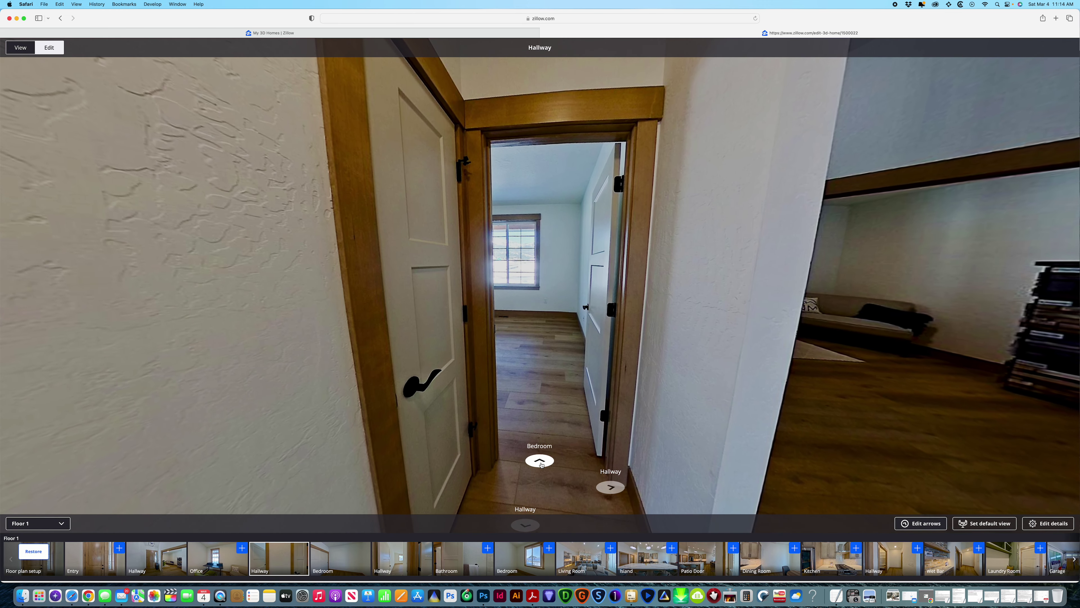
# Enter that Bedroom panorama and delete its connection to the other Bedroom.
pyautogui.click(548, 453)
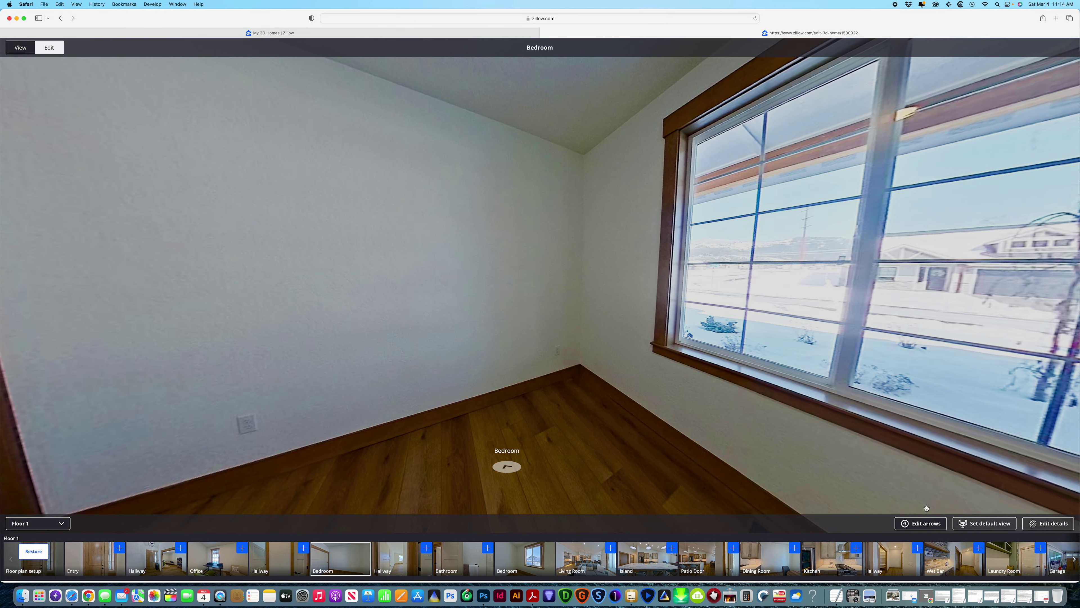
pyautogui.click(510, 466)
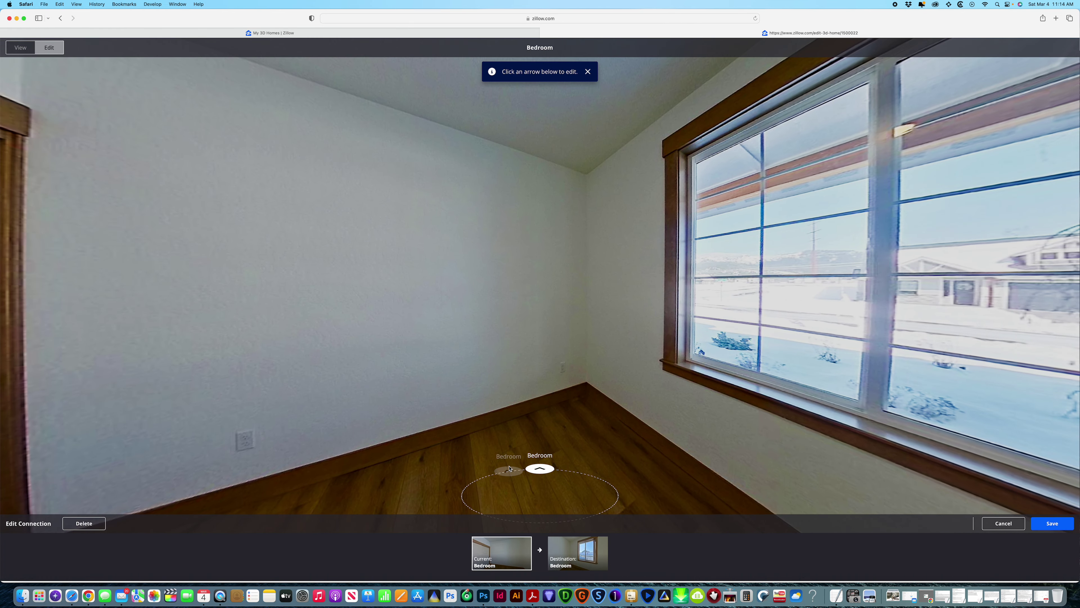
pyautogui.click(84, 524)
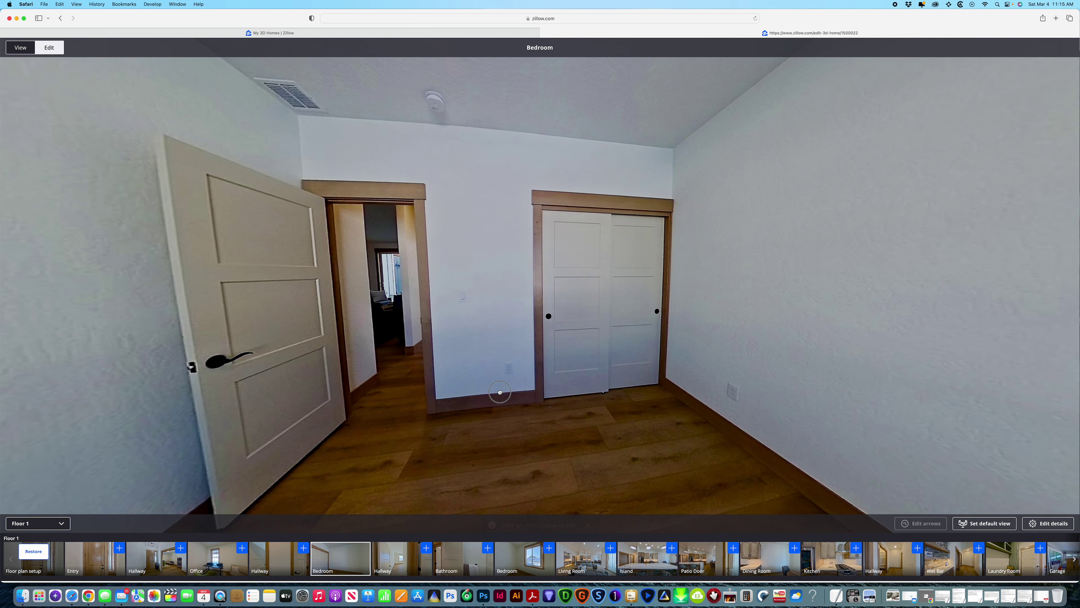
# Save a connection from this Bedroom to the Hallway outside it, aimed at the open door, and follow it back.
pyautogui.click(303, 548)
pyautogui.moveTo(543, 391); pyautogui.dragTo(639, 406)
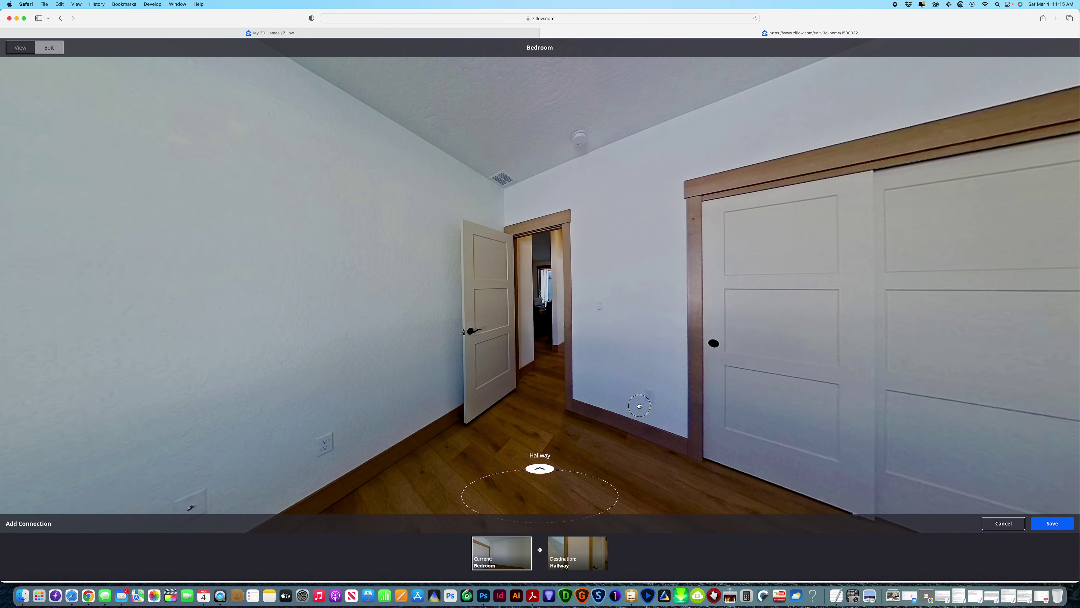
pyautogui.click(1052, 524)
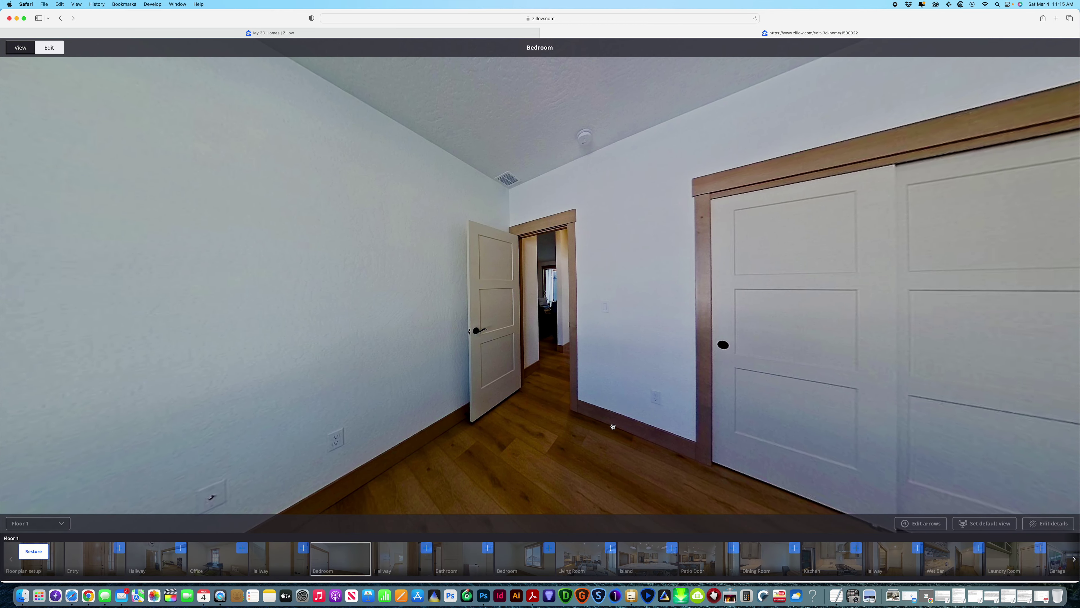
pyautogui.click(538, 461)
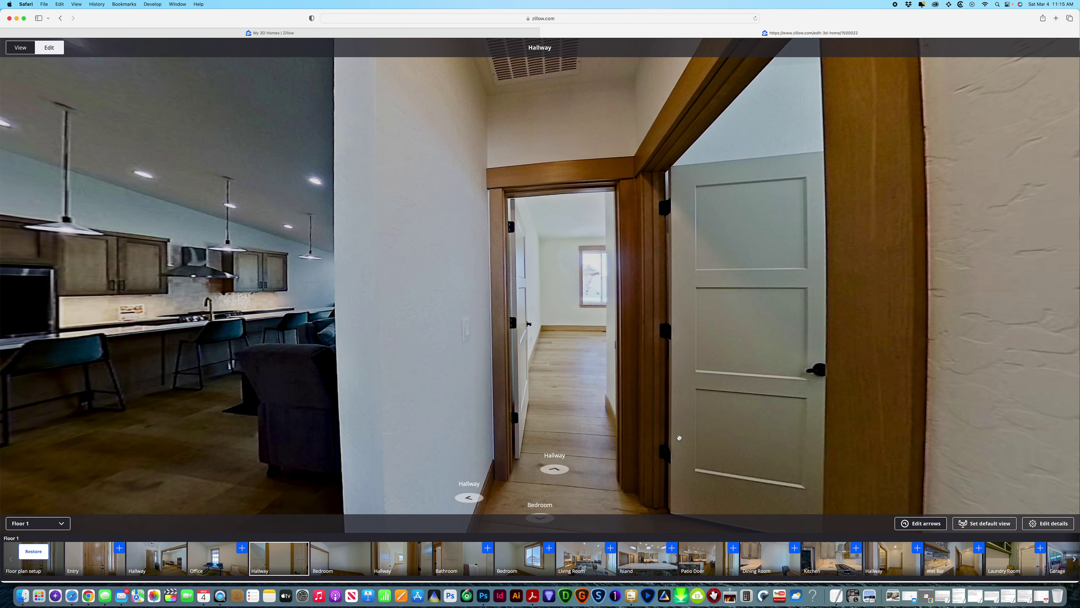
# Go to the Hallway panorama beside the Bathroom and delete its redundant connection toward the main Hallway, keeping the one to the nearer Hallway.
pyautogui.click(677, 438)
pyautogui.moveTo(748, 414); pyautogui.dragTo(468, 358)
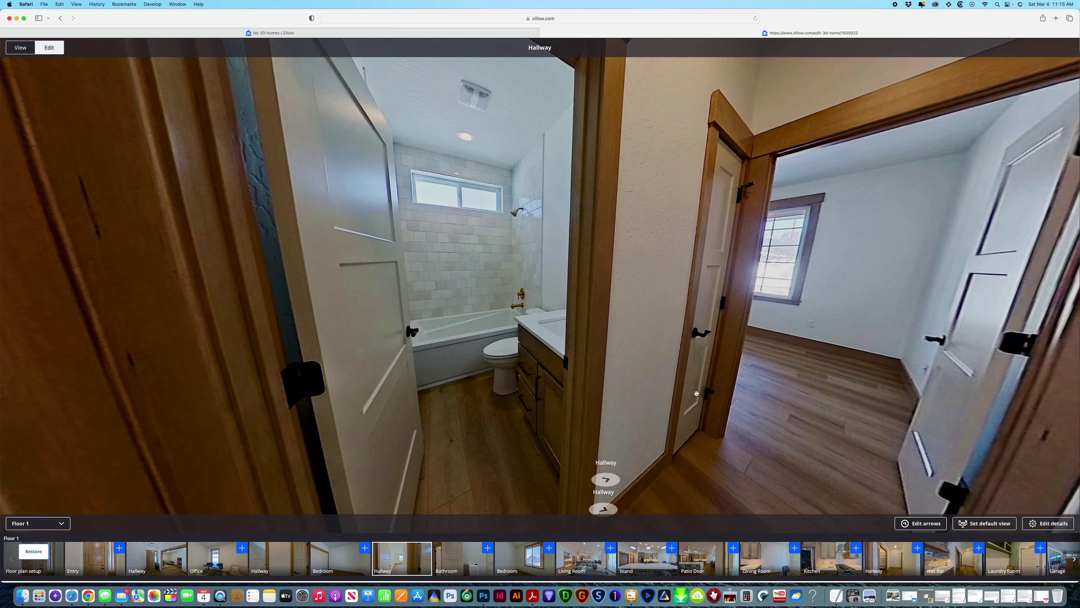
pyautogui.click(826, 367)
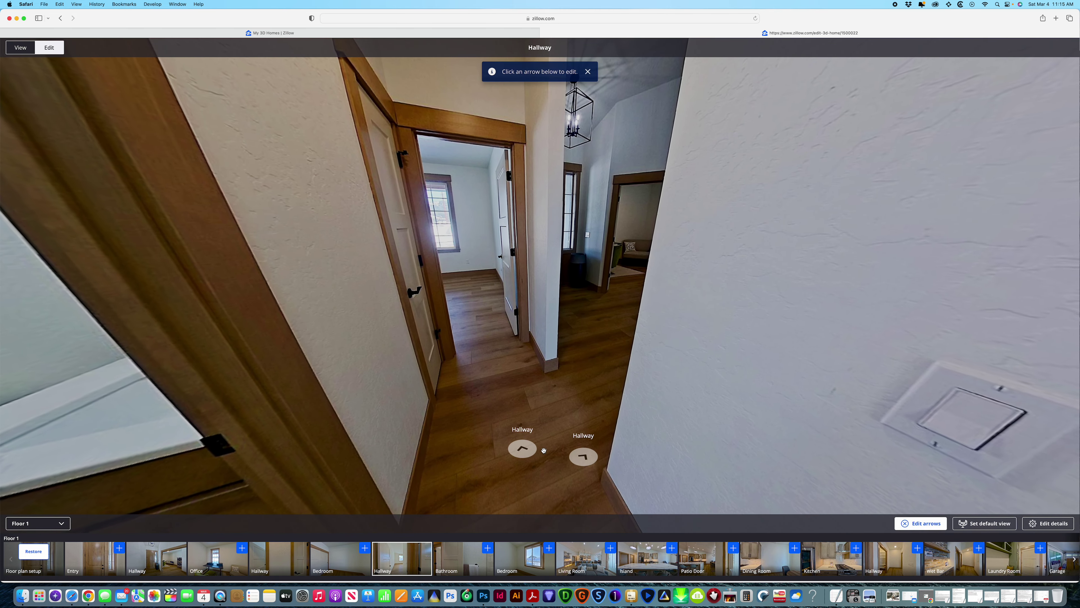
pyautogui.click(592, 463)
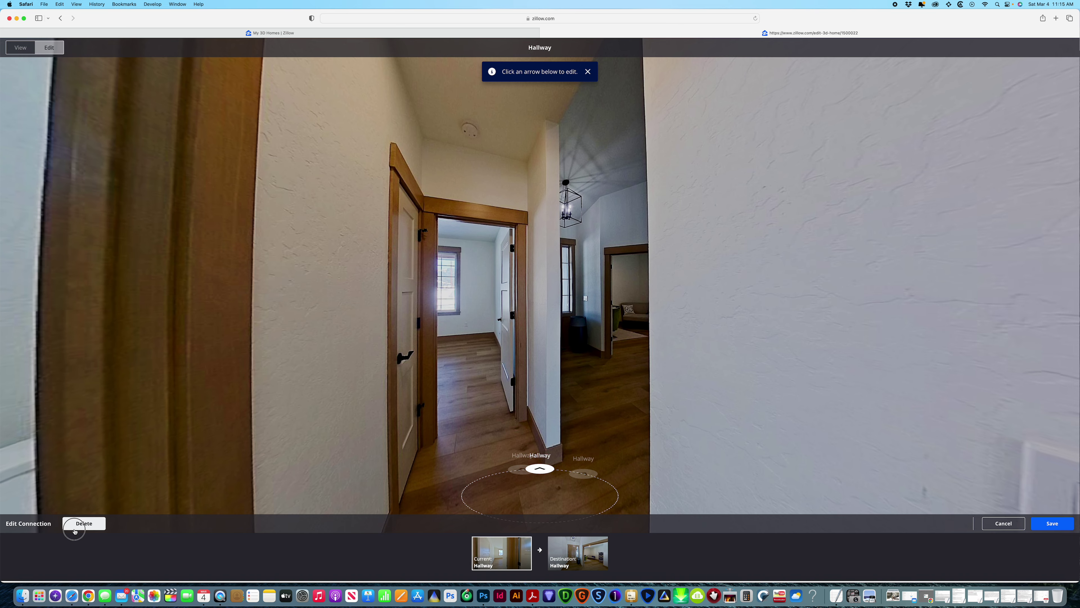
pyautogui.click(75, 529)
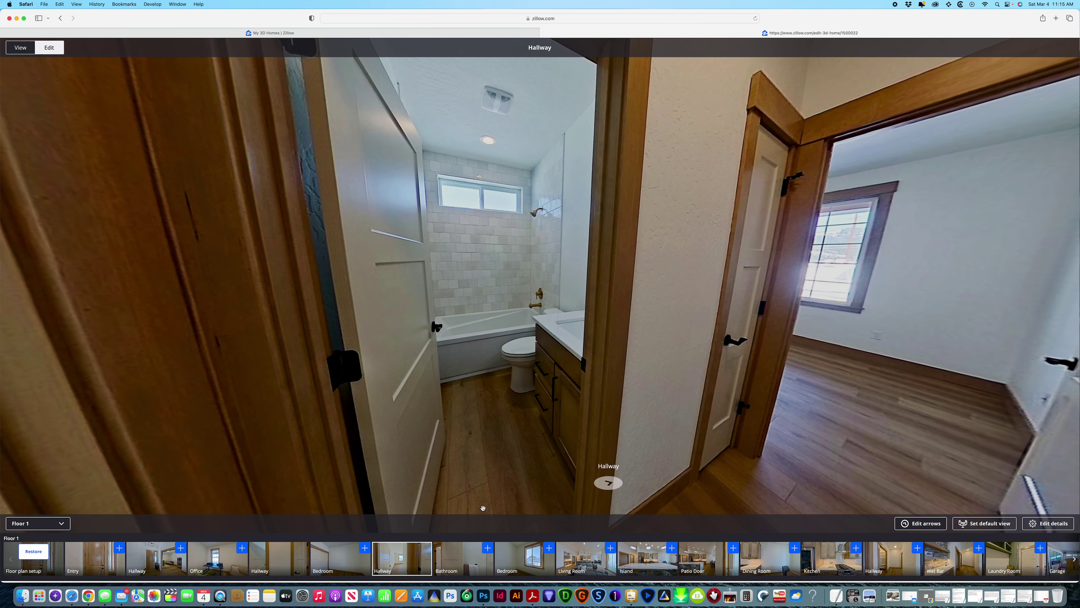
# Save connections from this Hallway to the Bathroom and to the second Bedroom, each aimed through its open doorway.
pyautogui.click(488, 548)
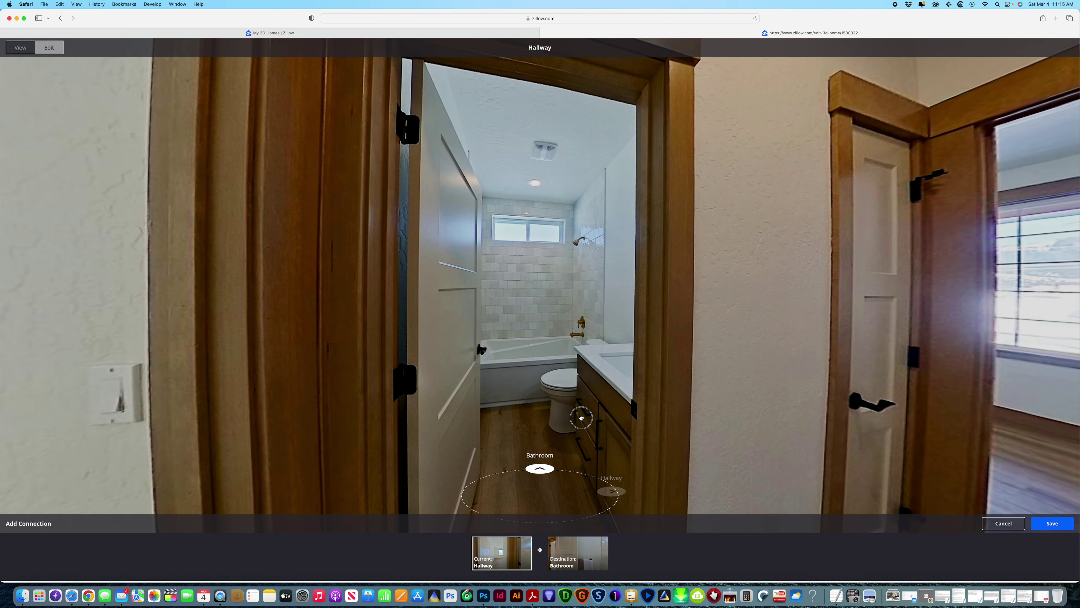
pyautogui.click(1044, 527)
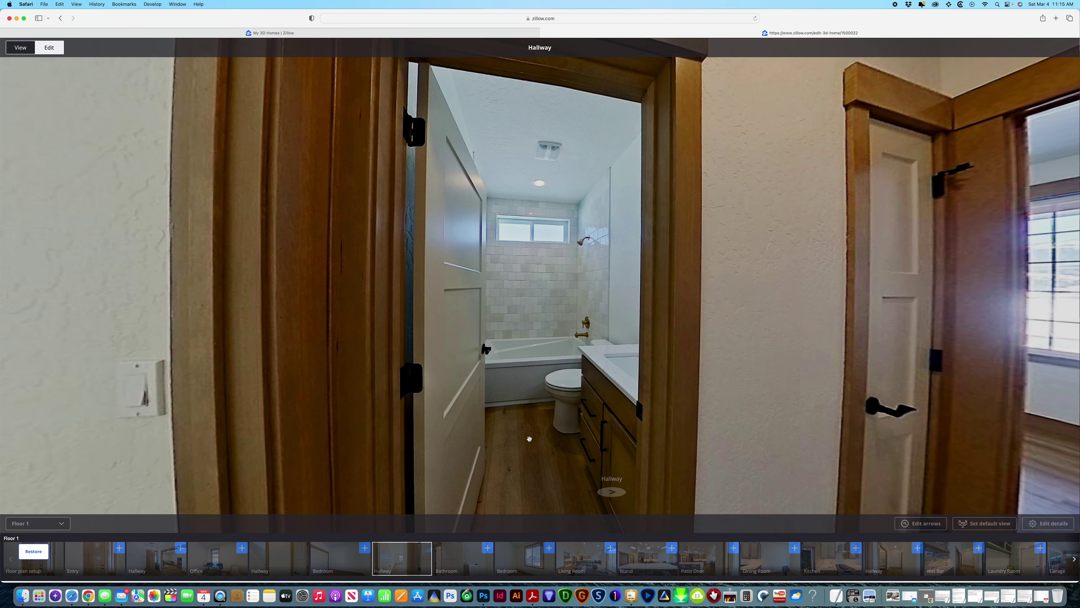
pyautogui.moveTo(481, 429); pyautogui.dragTo(674, 578)
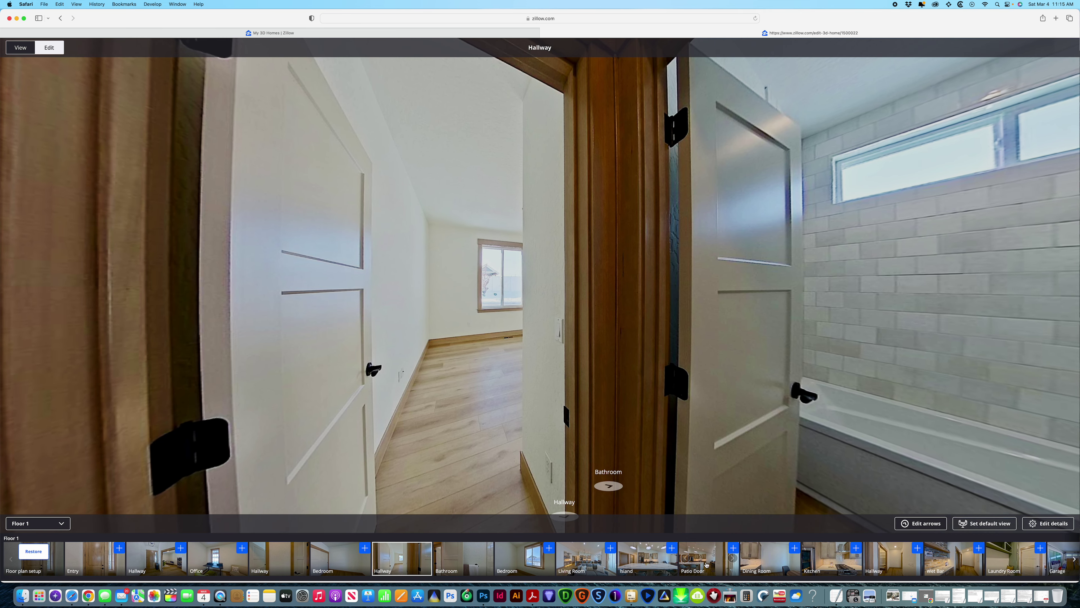
pyautogui.click(550, 548)
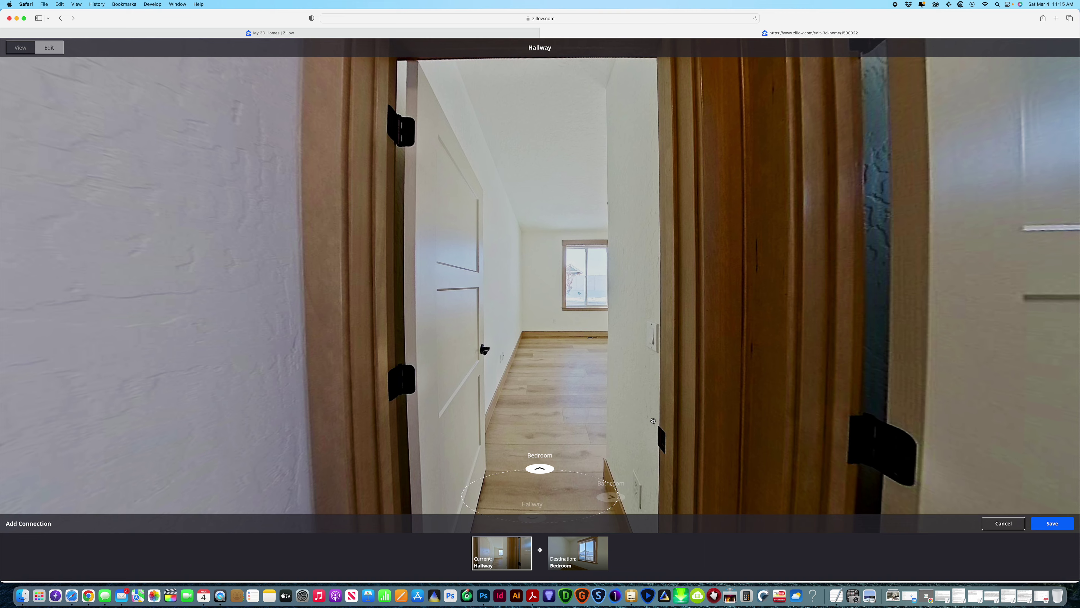
pyautogui.click(1052, 523)
# Enter the Bathroom panorama, save a connection to the Hallway aimed through the open doorway, and follow it back.
pyautogui.moveTo(724, 345); pyautogui.dragTo(472, 315)
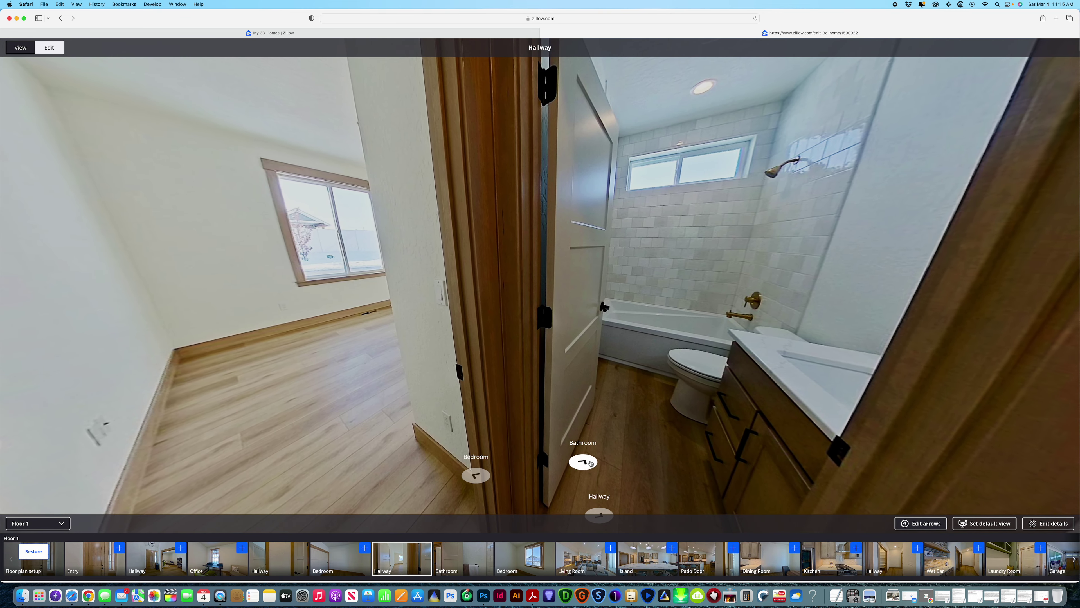
pyautogui.click(581, 460)
pyautogui.moveTo(720, 416); pyautogui.dragTo(521, 504)
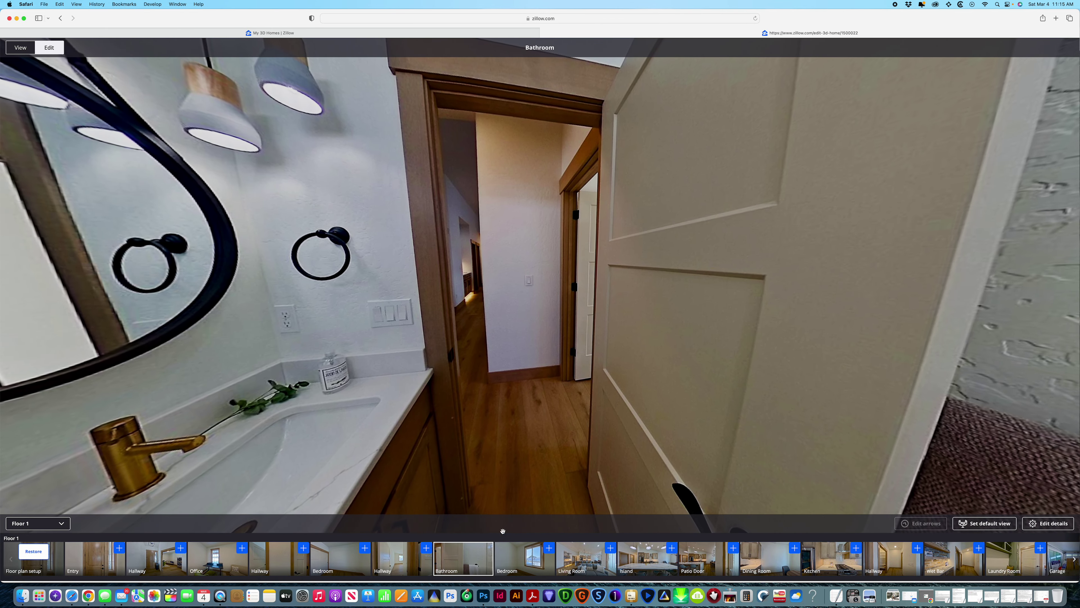
pyautogui.click(425, 549)
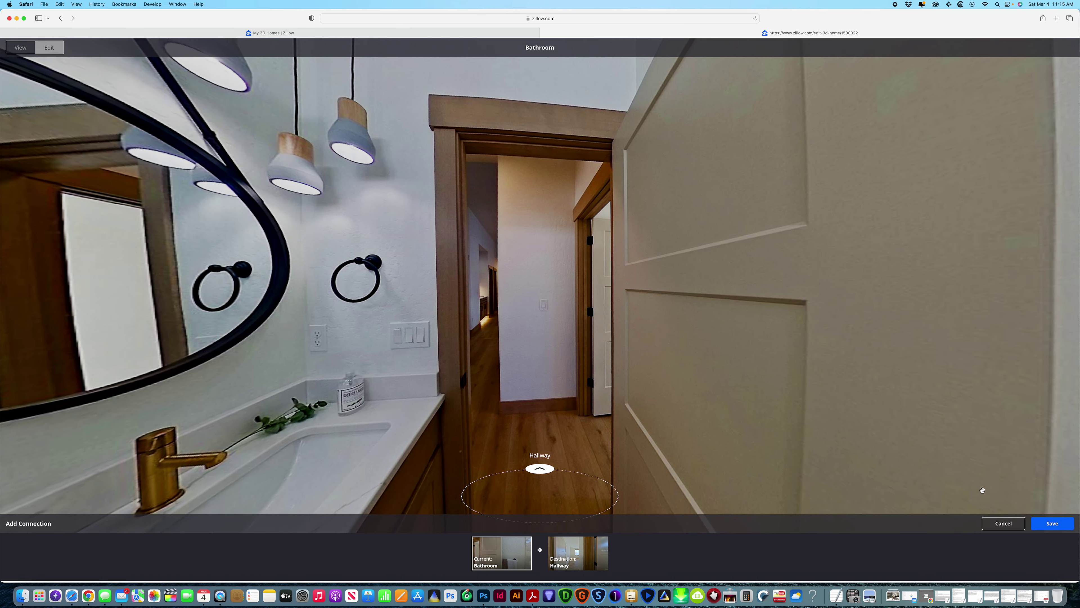
pyautogui.click(1052, 523)
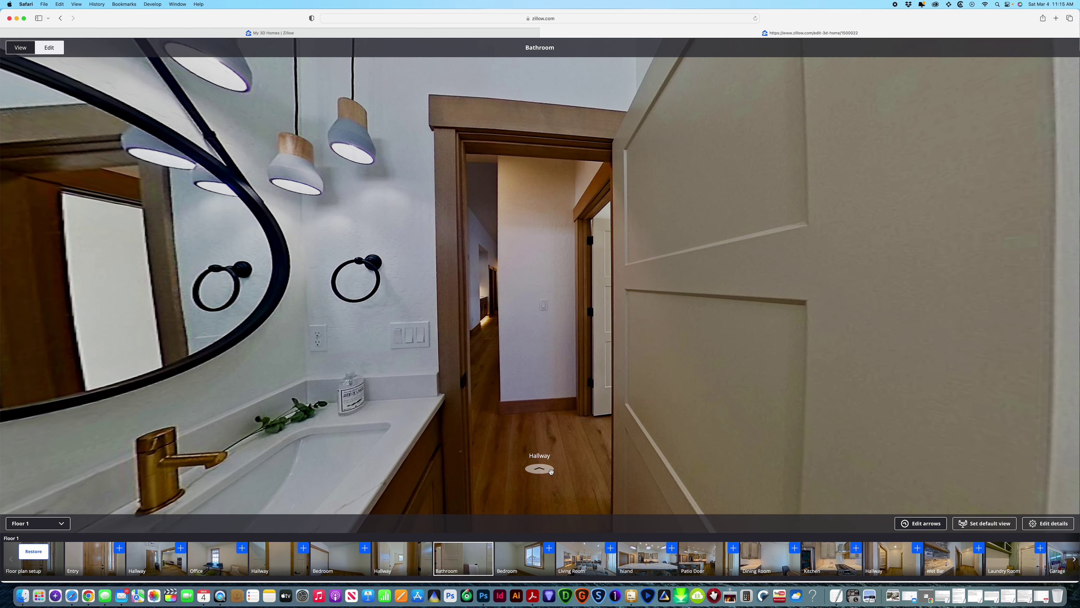
pyautogui.click(540, 468)
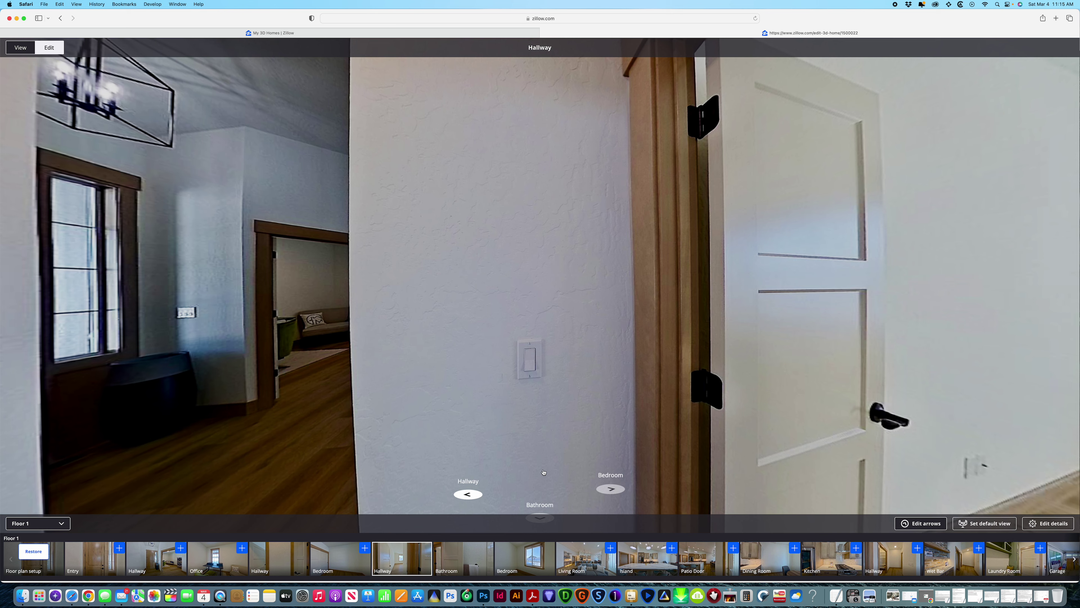
# Enter the second Bedroom panorama and delete its connection to the other Bedroom.
pyautogui.click(644, 431)
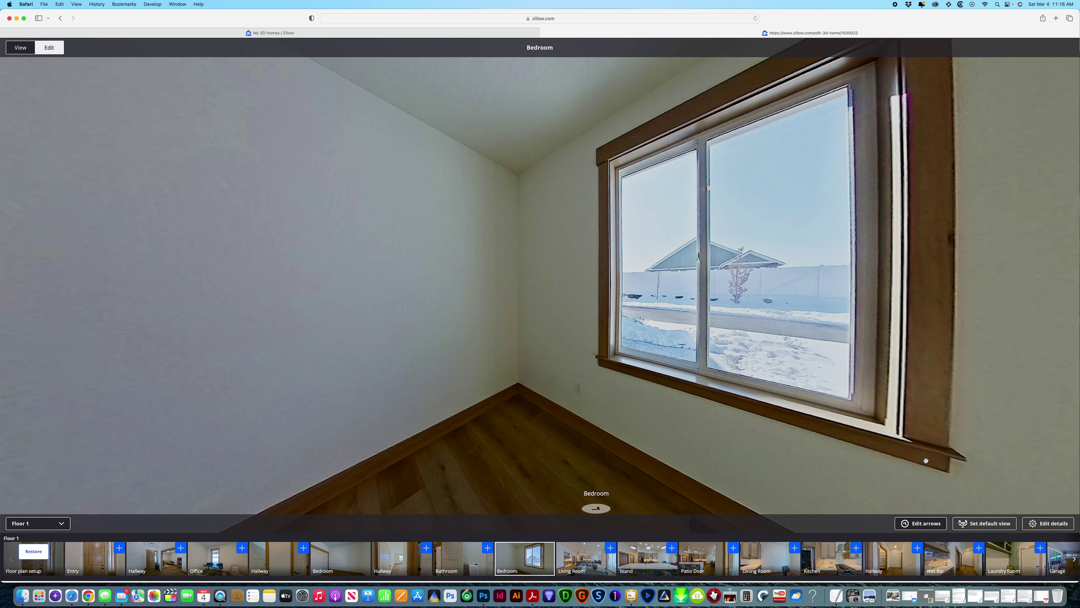
pyautogui.moveTo(925, 460); pyautogui.dragTo(638, 461)
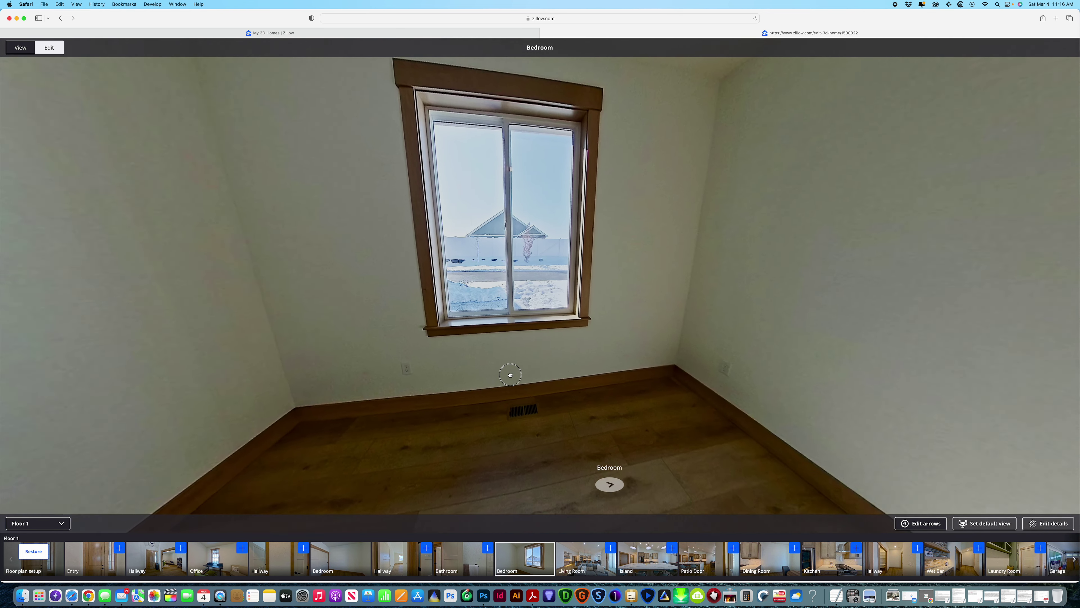
pyautogui.click(921, 523)
pyautogui.click(598, 468)
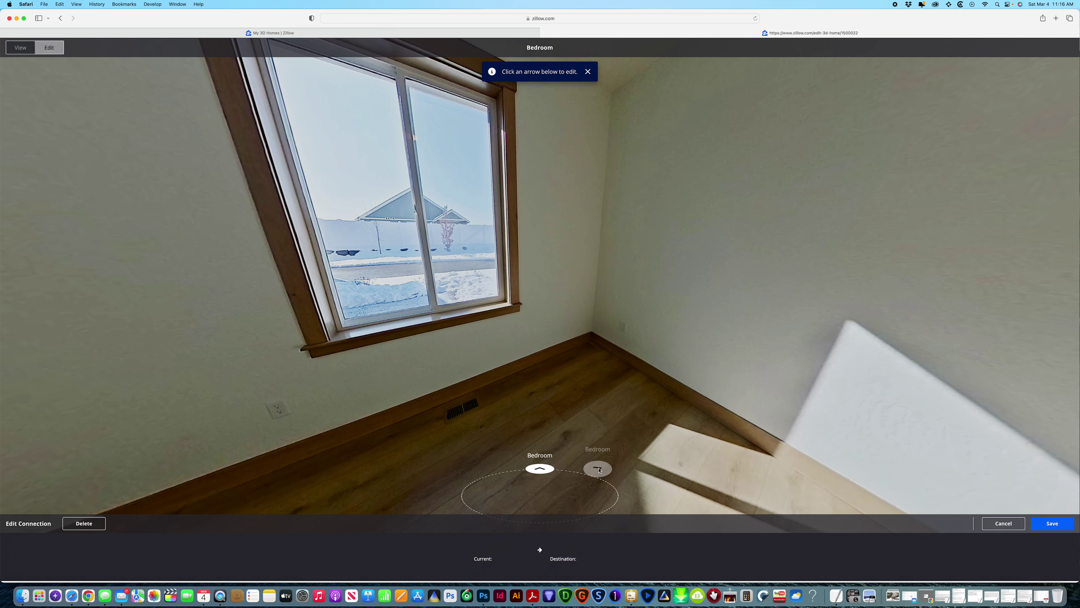
pyautogui.click(84, 523)
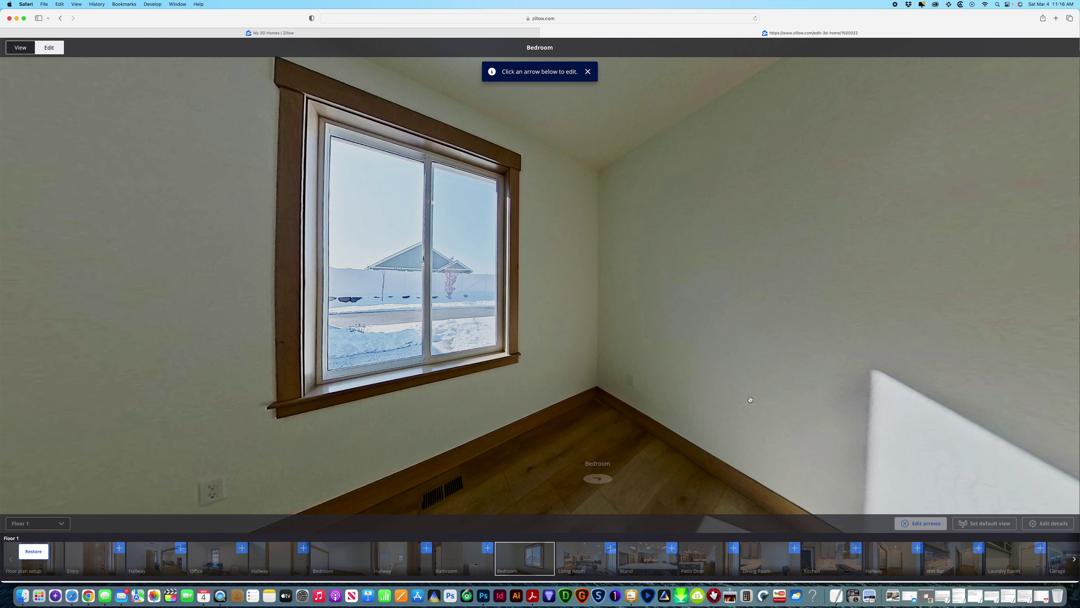
# Save a connection from the second Bedroom to the Hallway beside the Bathroom, aimed at the open door, and follow it back.
pyautogui.moveTo(750, 399); pyautogui.dragTo(618, 422)
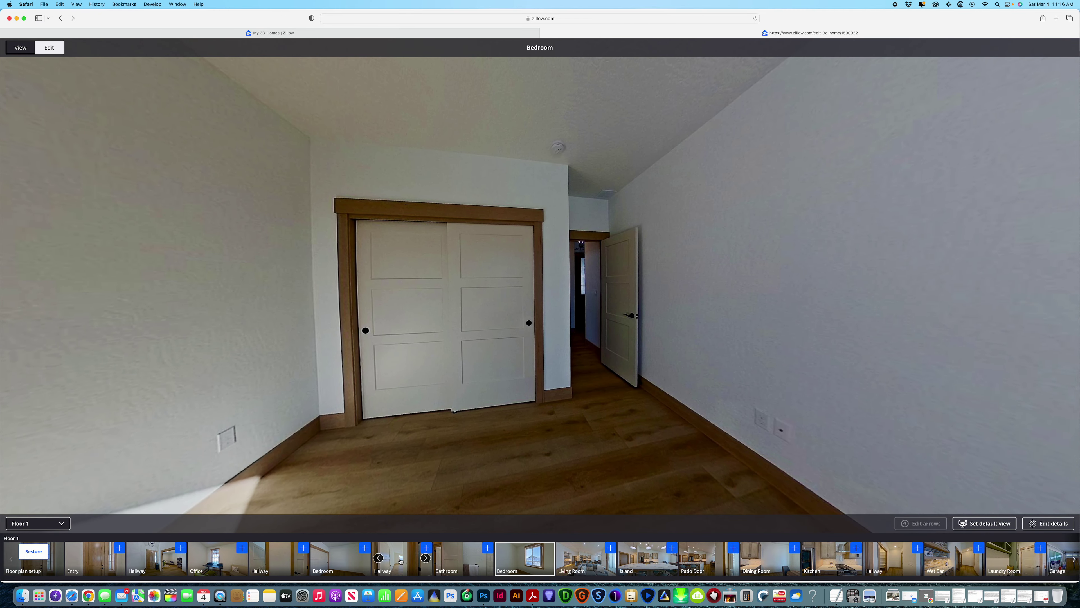
pyautogui.click(426, 548)
pyautogui.moveTo(617, 486); pyautogui.dragTo(588, 485)
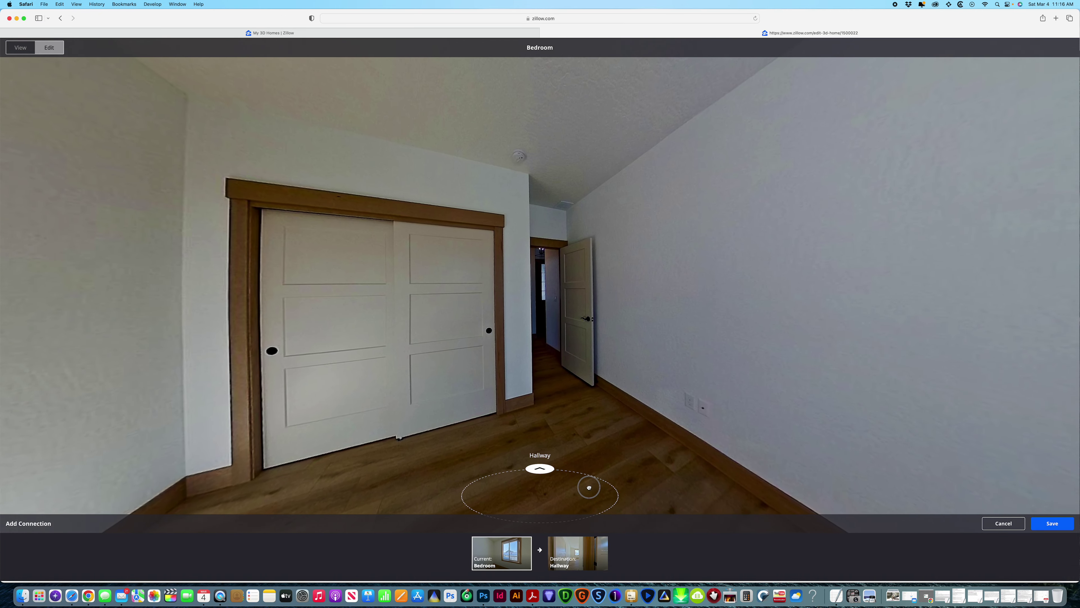
pyautogui.click(1051, 526)
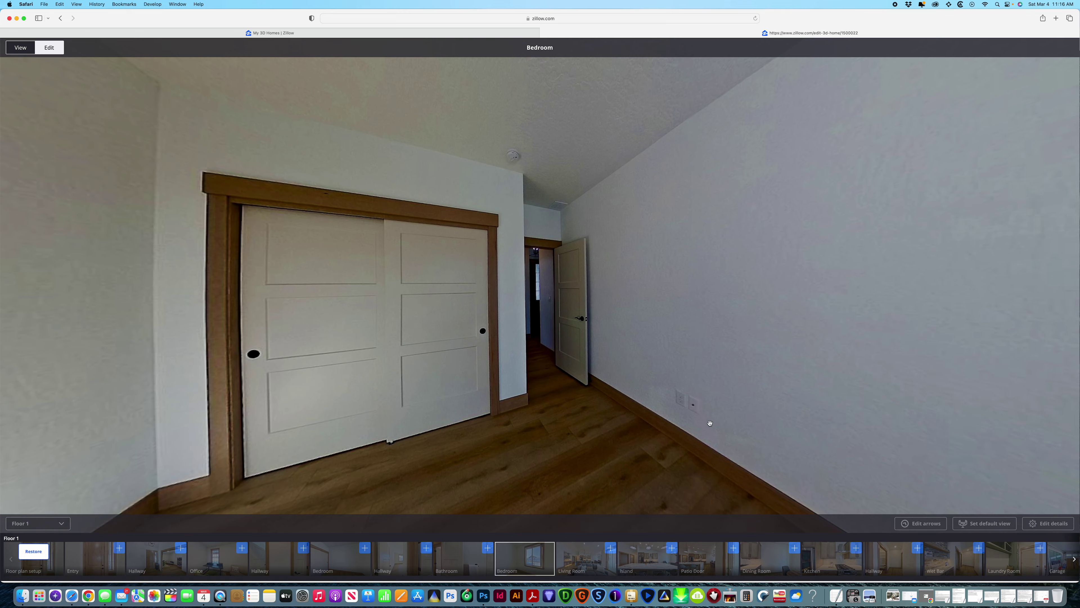
pyautogui.click(537, 465)
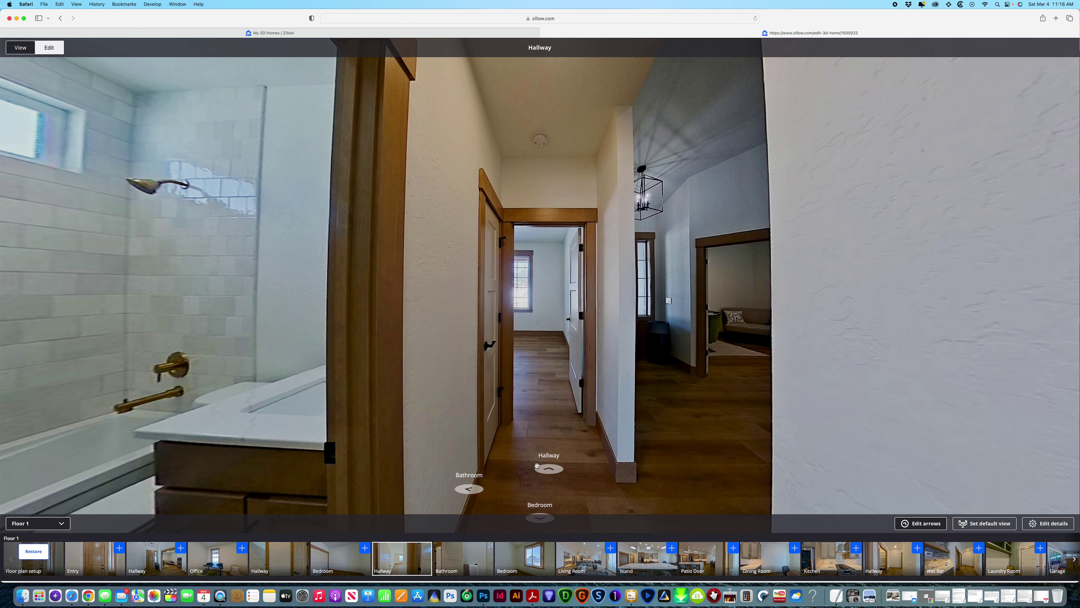
# Go through the main Hallway to the Living Room and save a connection back to that Hallway, aimed toward the front entry.
pyautogui.click(556, 472)
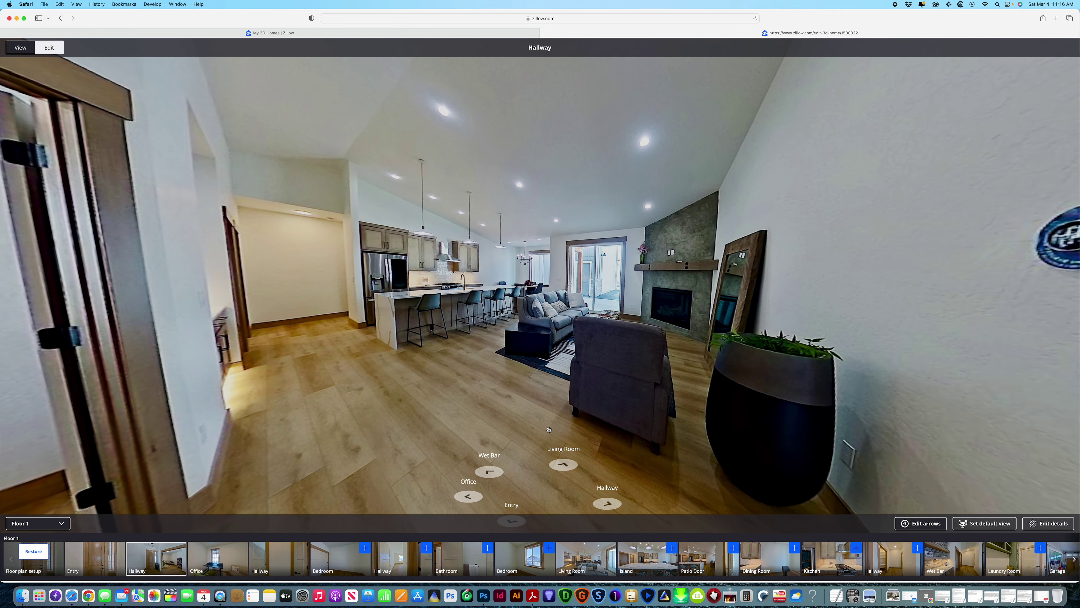
pyautogui.click(564, 464)
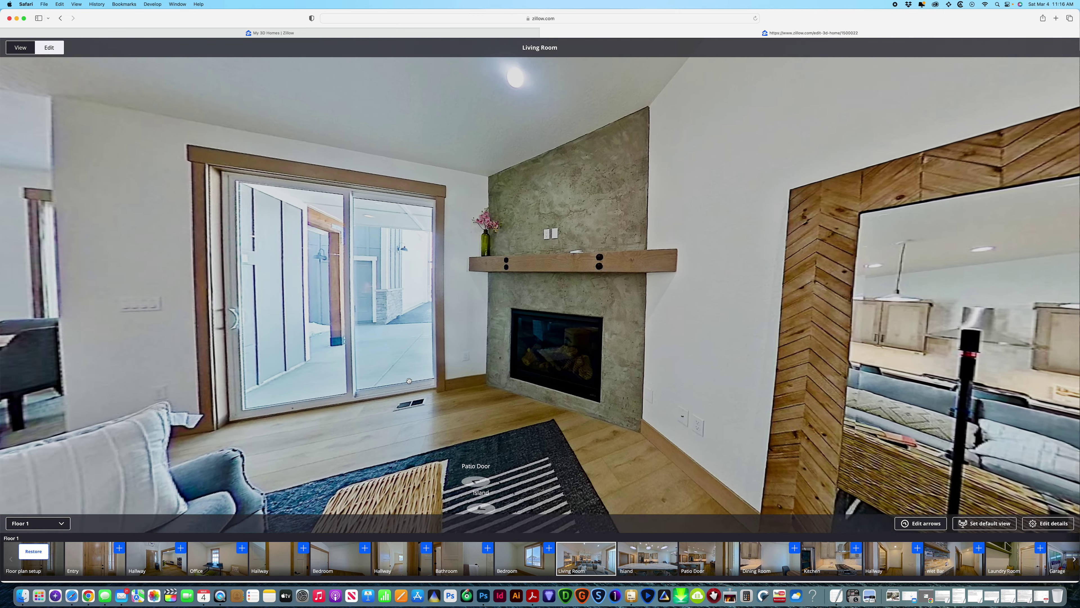
pyautogui.moveTo(409, 381); pyautogui.dragTo(506, 429)
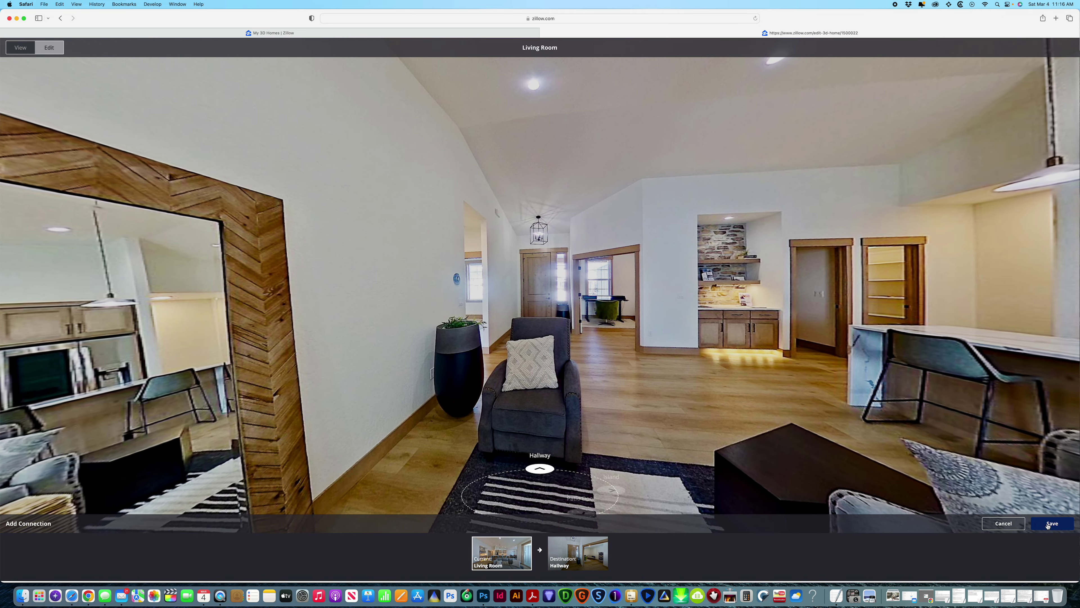
pyautogui.moveTo(777, 398); pyautogui.dragTo(440, 357)
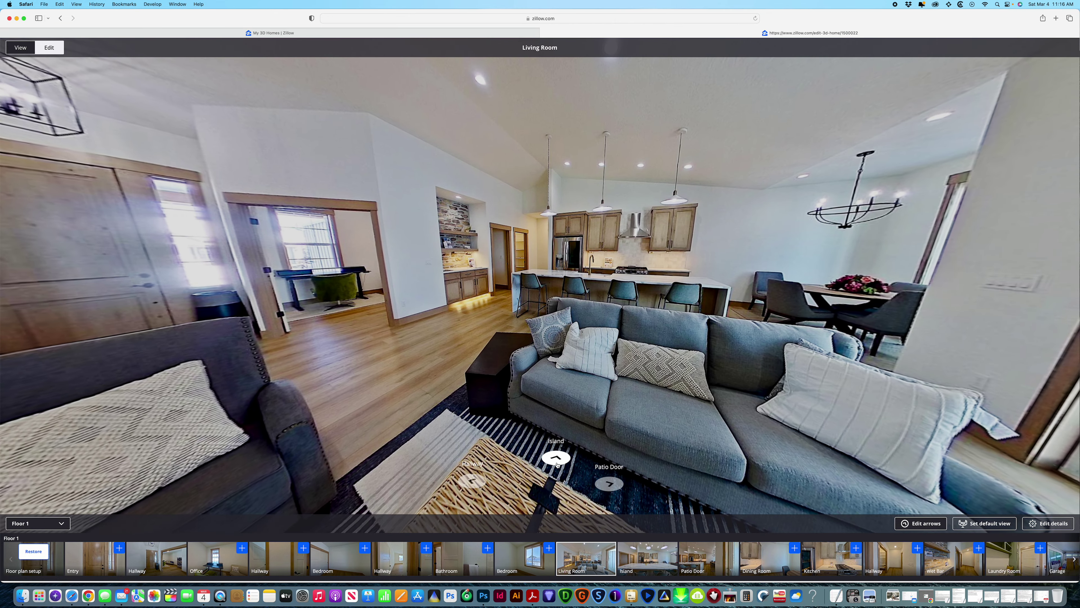
# Go through Island and the Hallway beside the wet bar to the Kitchen panorama and delete its connection to Patio Door.
pyautogui.click(557, 459)
pyautogui.moveTo(496, 421); pyautogui.dragTo(577, 447)
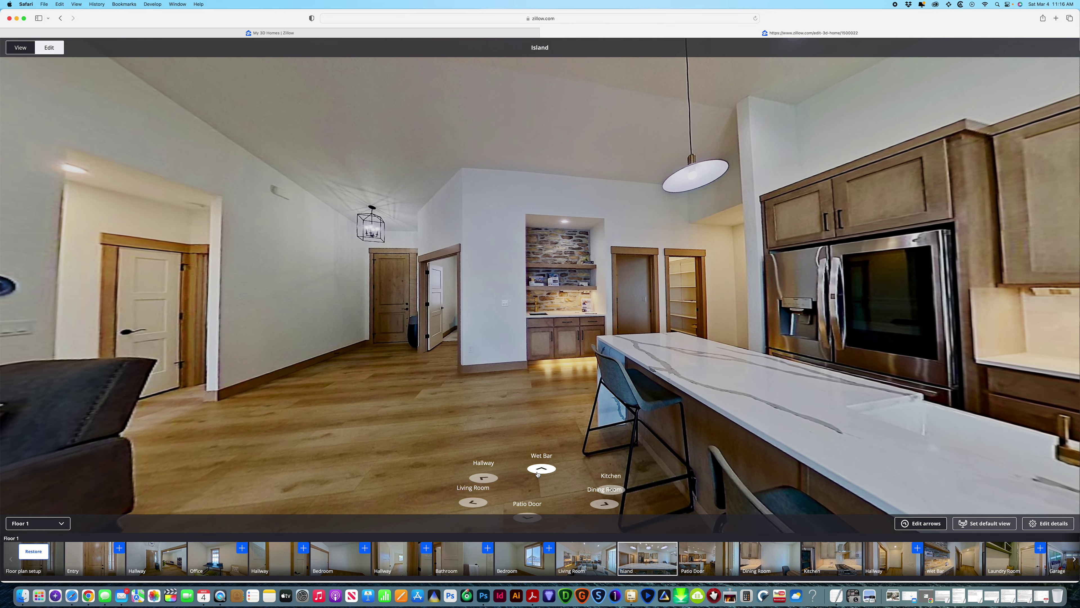
pyautogui.click(538, 474)
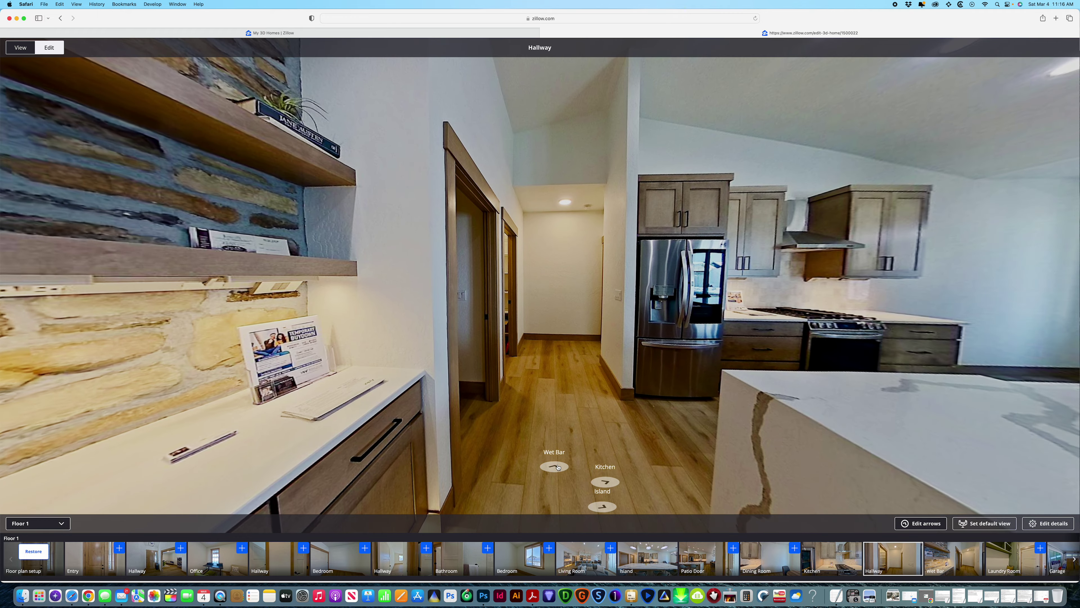
pyautogui.click(555, 467)
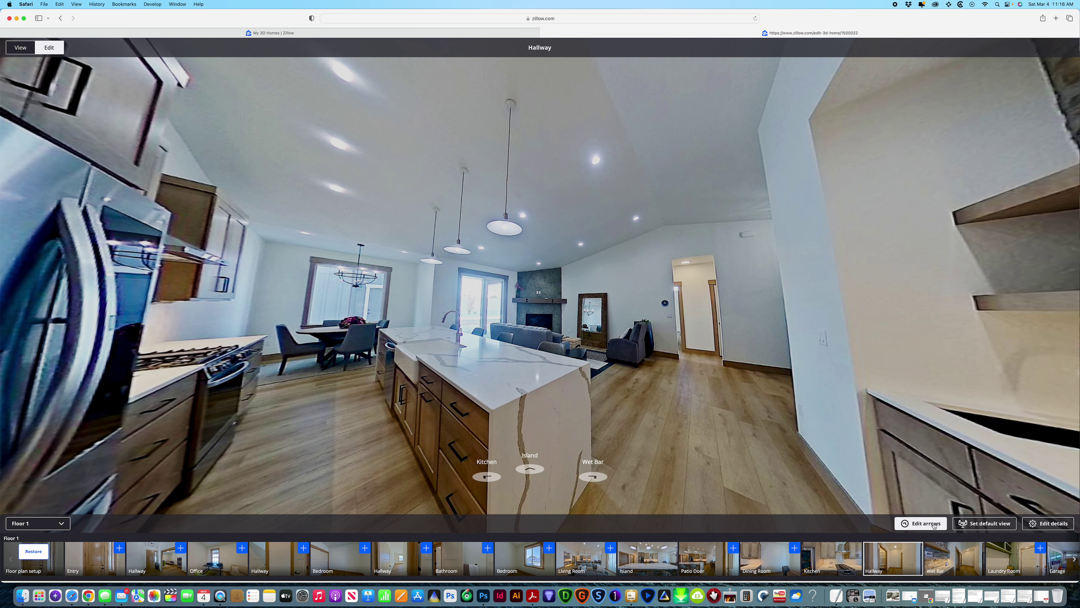
pyautogui.click(775, 389)
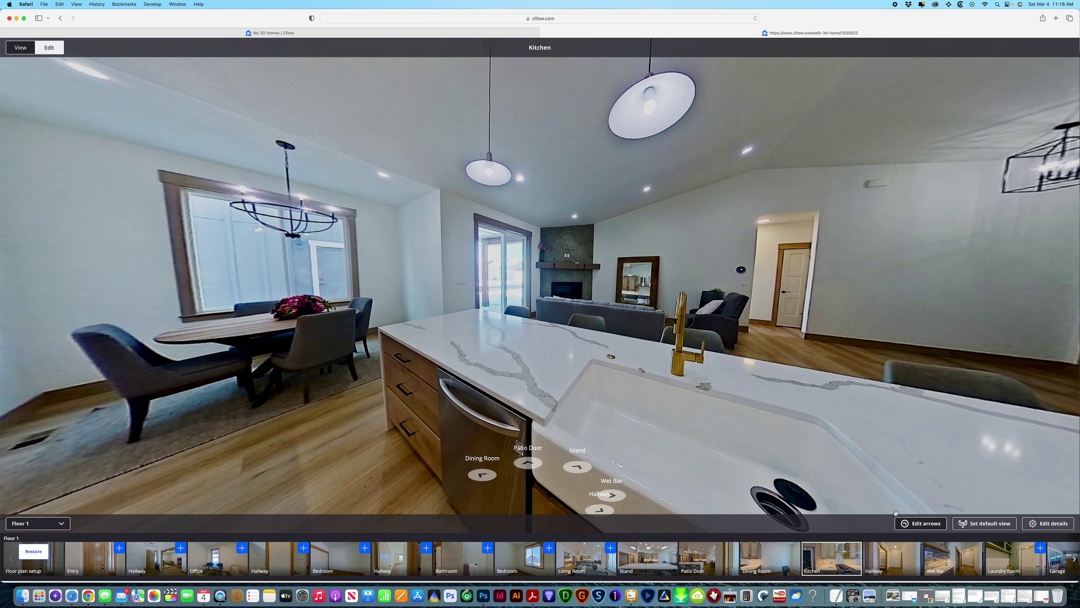
pyautogui.click(525, 462)
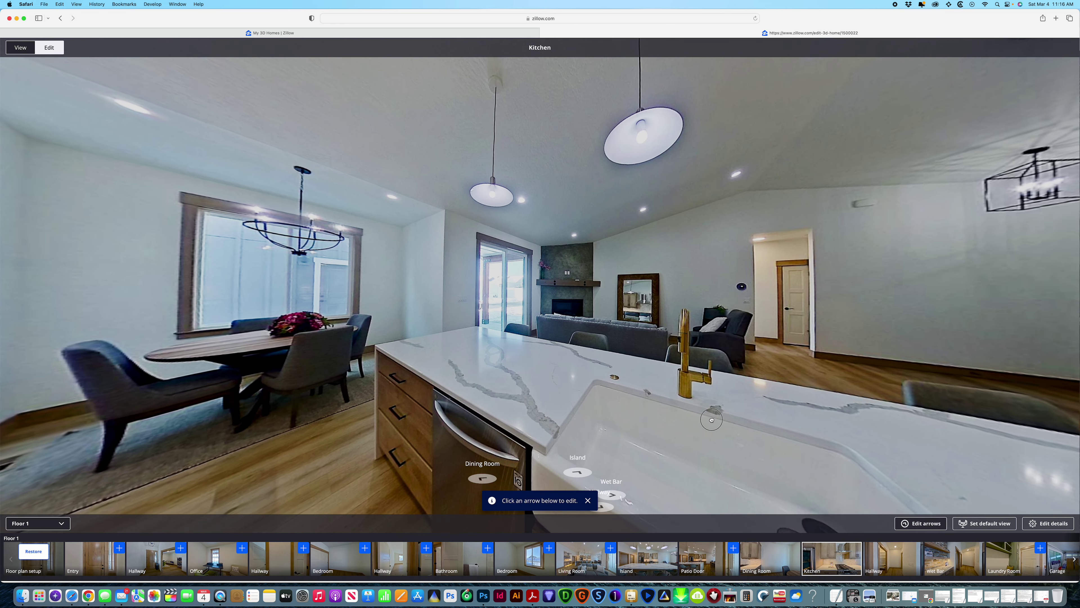
# Delete the Kitchen's connection to Wet Bar and go on to the Dining Room panorama.
pyautogui.moveTo(728, 420); pyautogui.dragTo(581, 299)
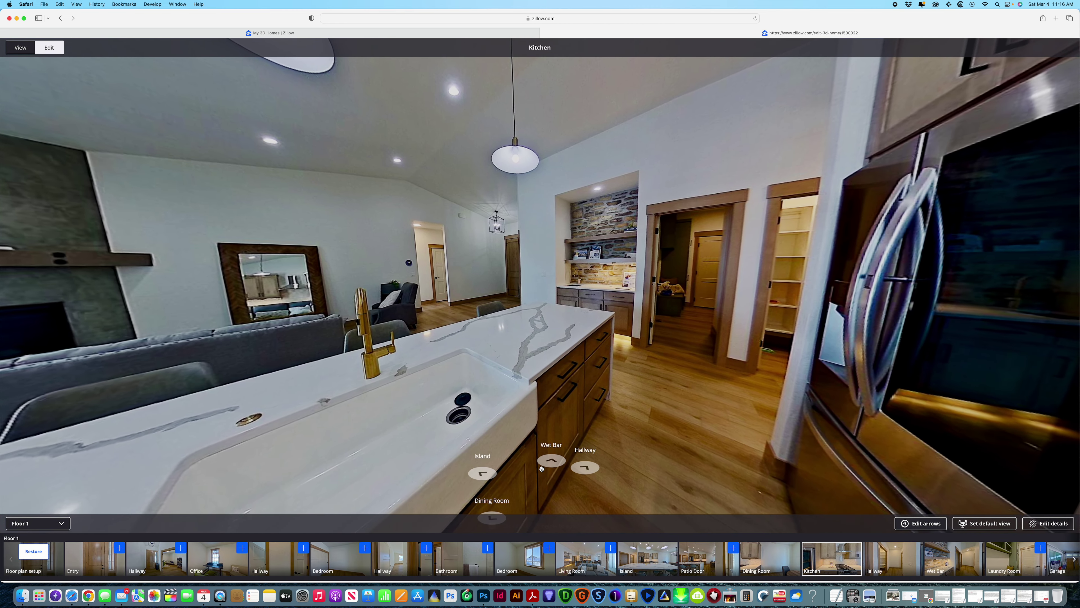
pyautogui.moveTo(958, 564)
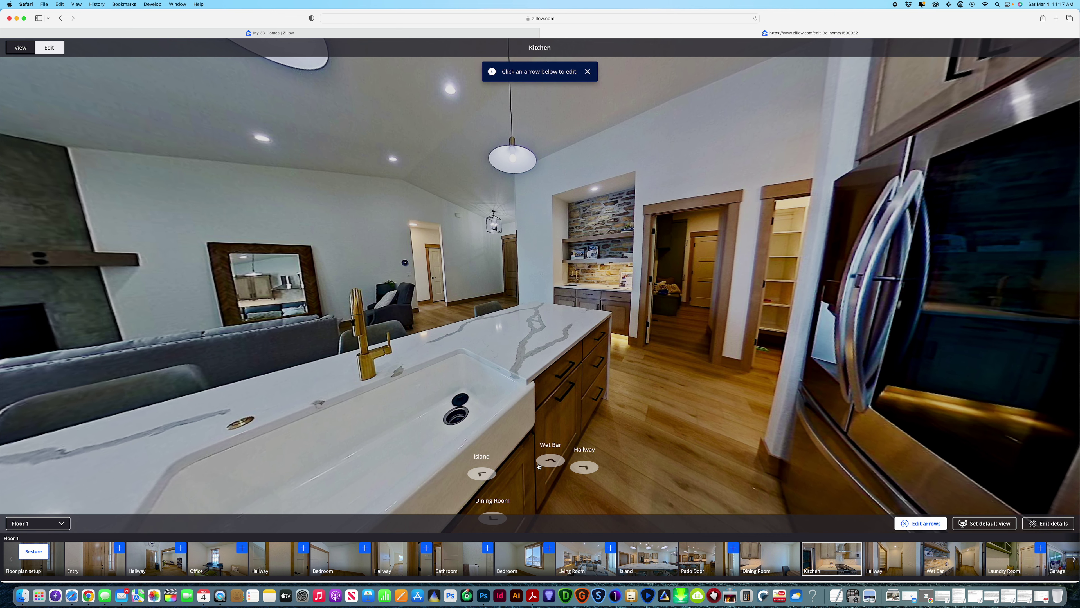
pyautogui.click(549, 461)
pyautogui.click(87, 523)
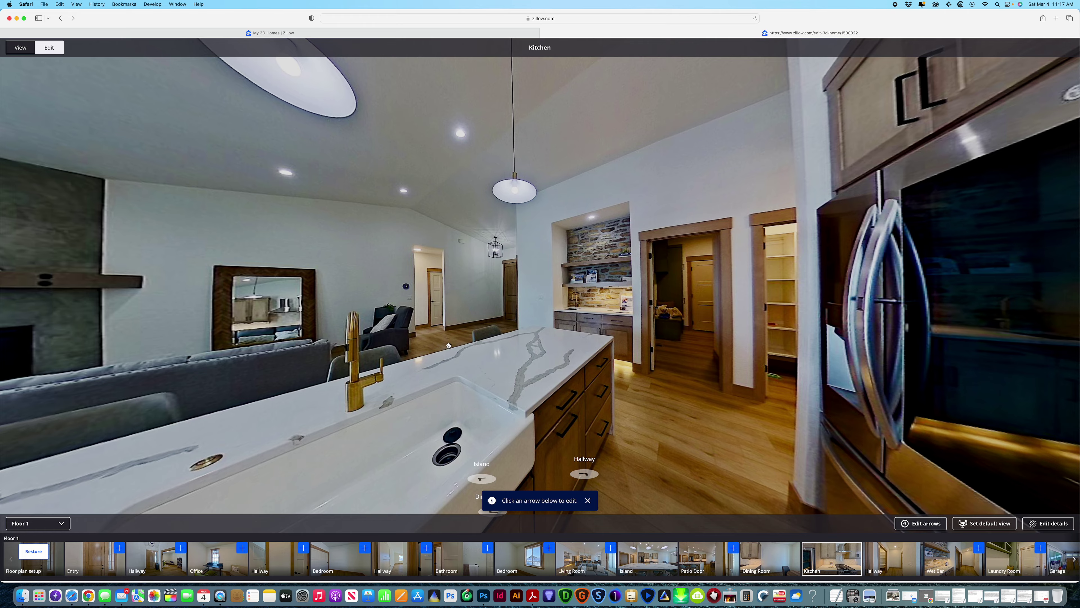
pyautogui.moveTo(449, 346); pyautogui.dragTo(596, 353)
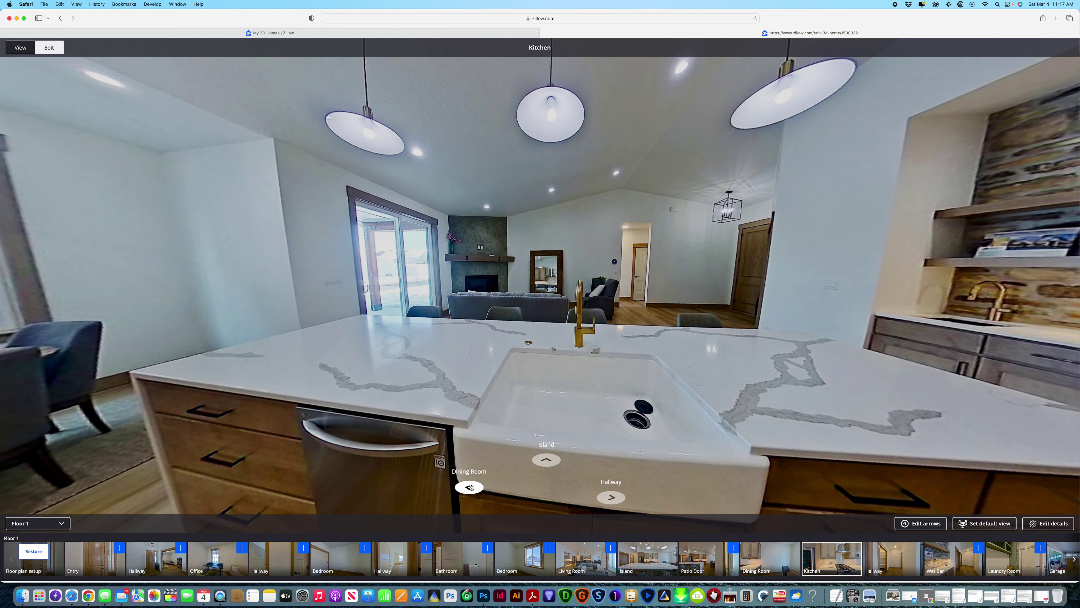
pyautogui.click(470, 487)
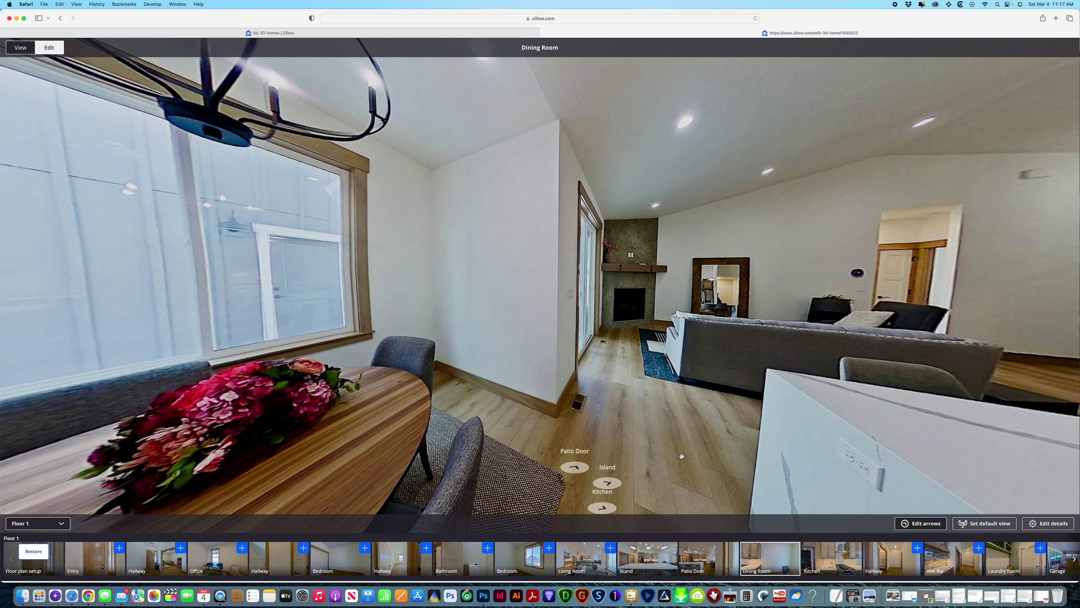
# Go through the Kitchen to the Hallway beside the wet bar and save a connection to Laundry Room, aimed through the open doorway.
pyautogui.moveTo(682, 456); pyautogui.dragTo(613, 472)
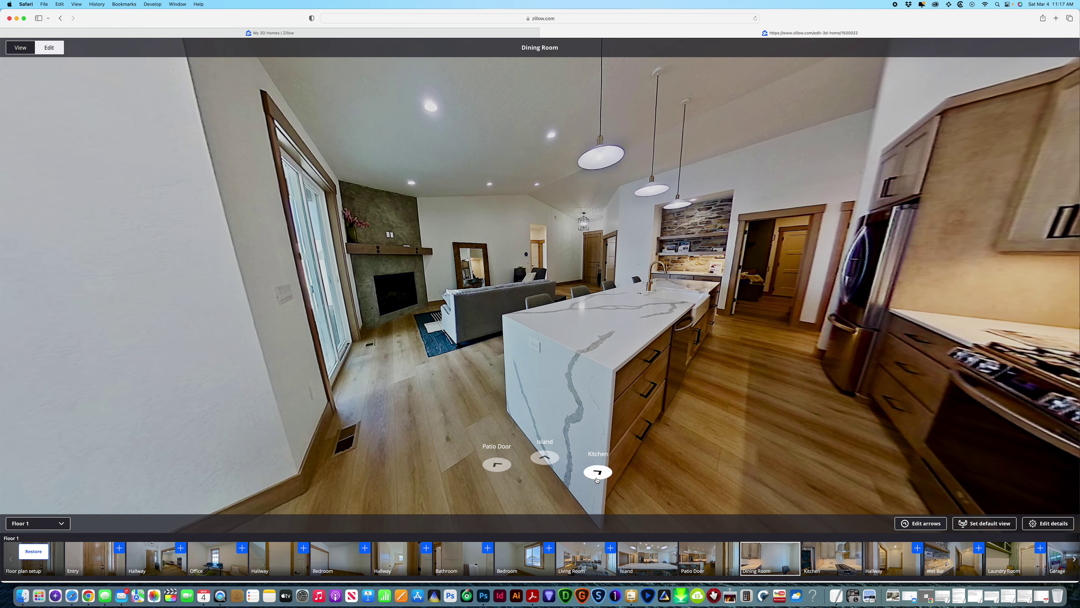
pyautogui.click(598, 472)
pyautogui.click(546, 469)
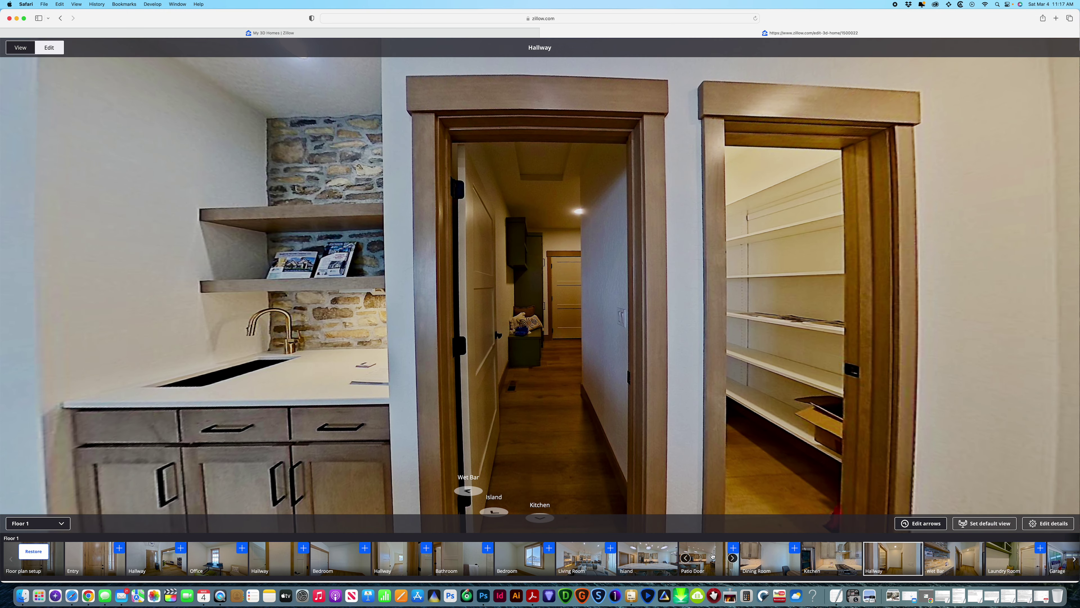
pyautogui.hscroll(5, 932, 561)
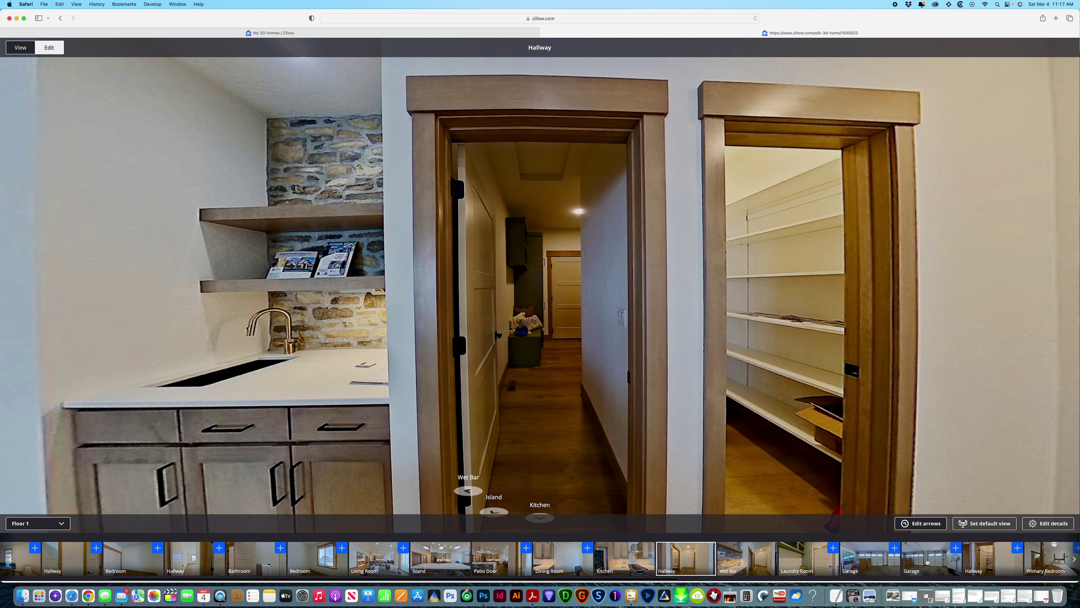
pyautogui.click(776, 549)
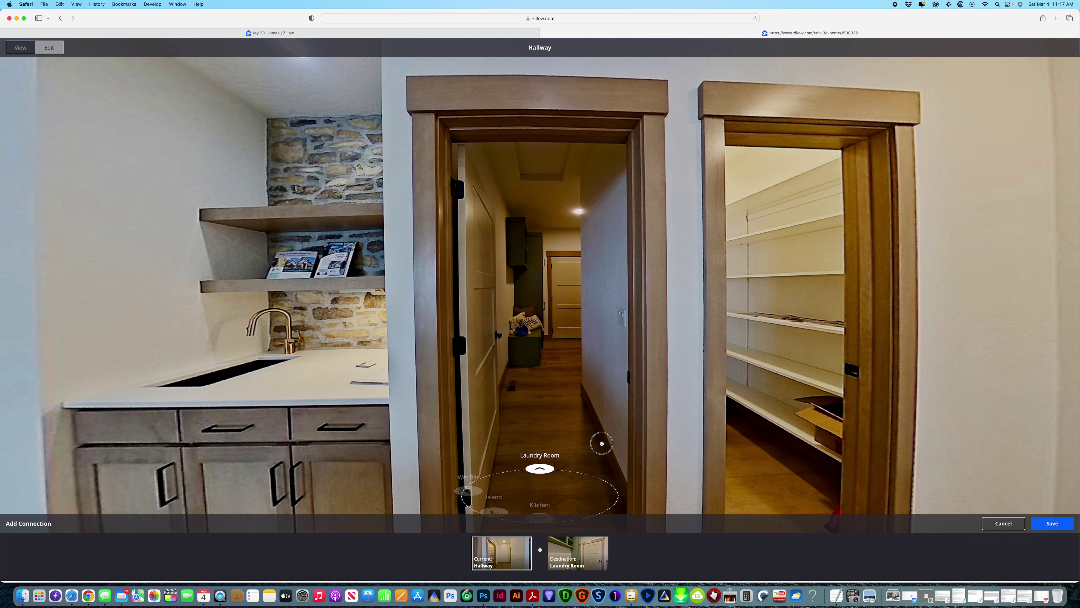
pyautogui.click(1003, 523)
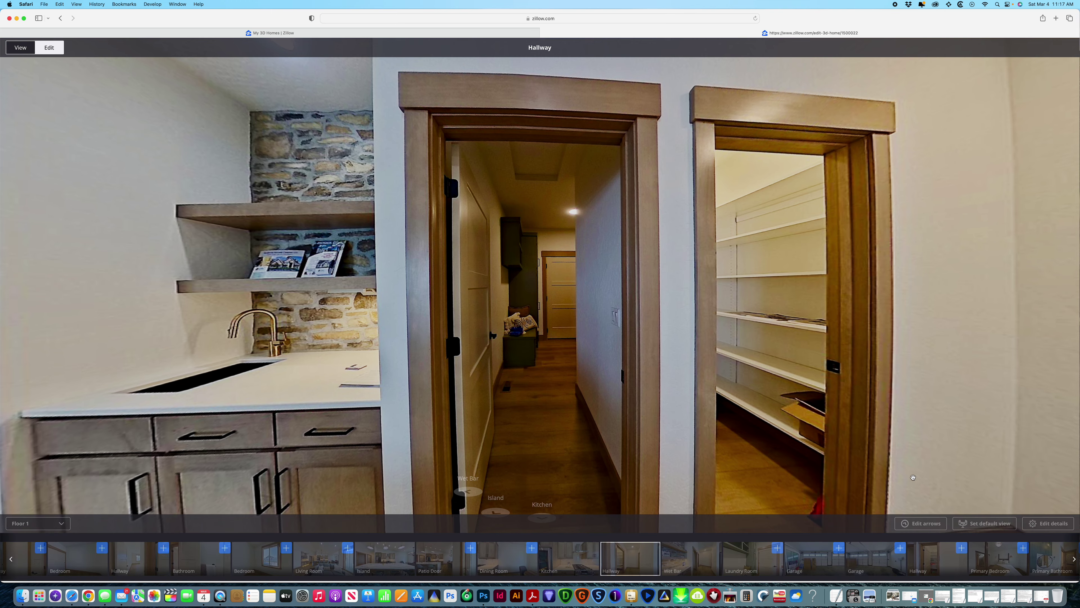
# Add a connection from this Hallway to the Hallway panorama near the Primary Bedroom, aimed down the passage past the shelved pantry.
pyautogui.moveTo(862, 474); pyautogui.dragTo(537, 398)
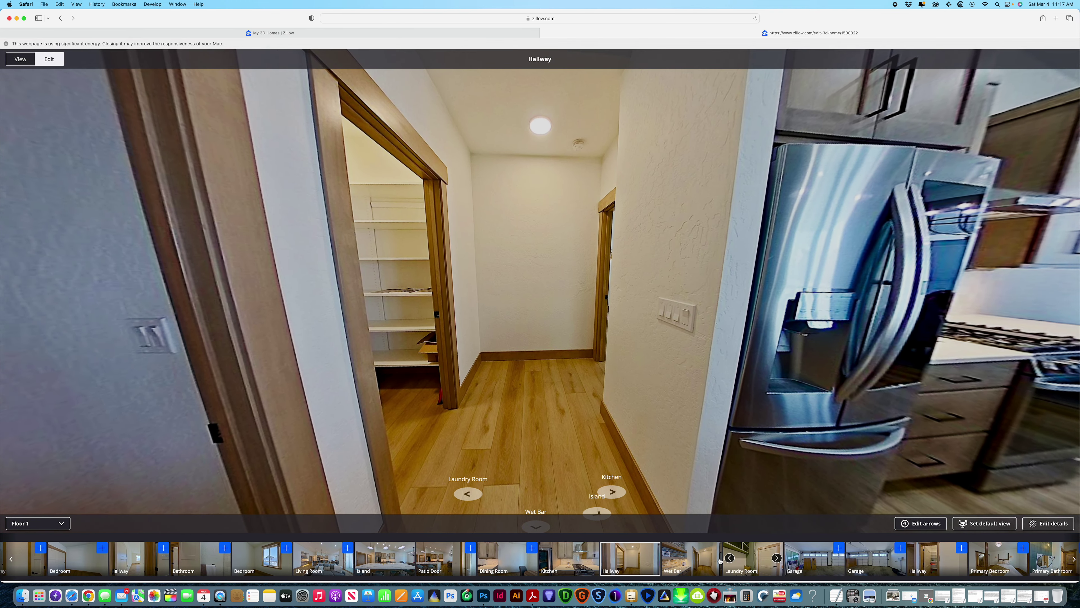
pyautogui.click(962, 549)
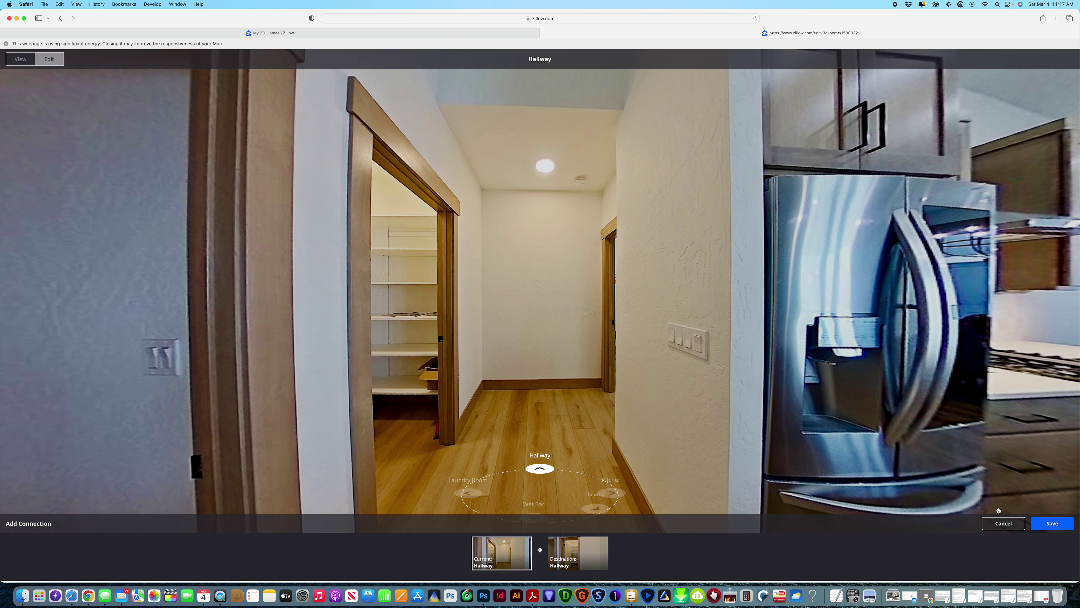
pyautogui.press('Escape')
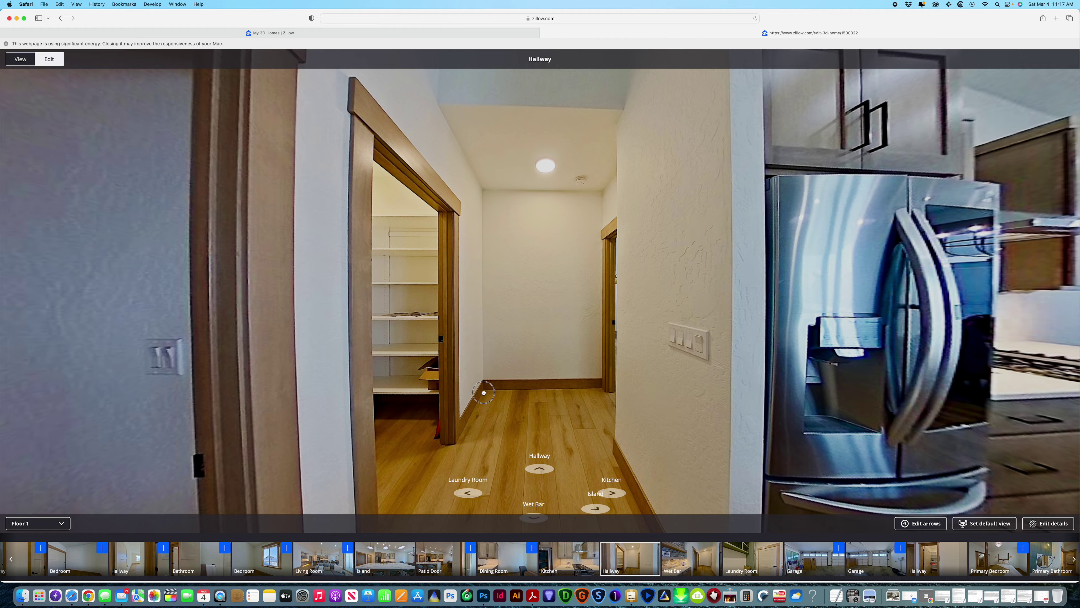
# In the Laundry Room, save connections to the Hallway through the open door and to the first Garage panorama at the closed door.
pyautogui.moveTo(482, 394); pyautogui.dragTo(537, 464)
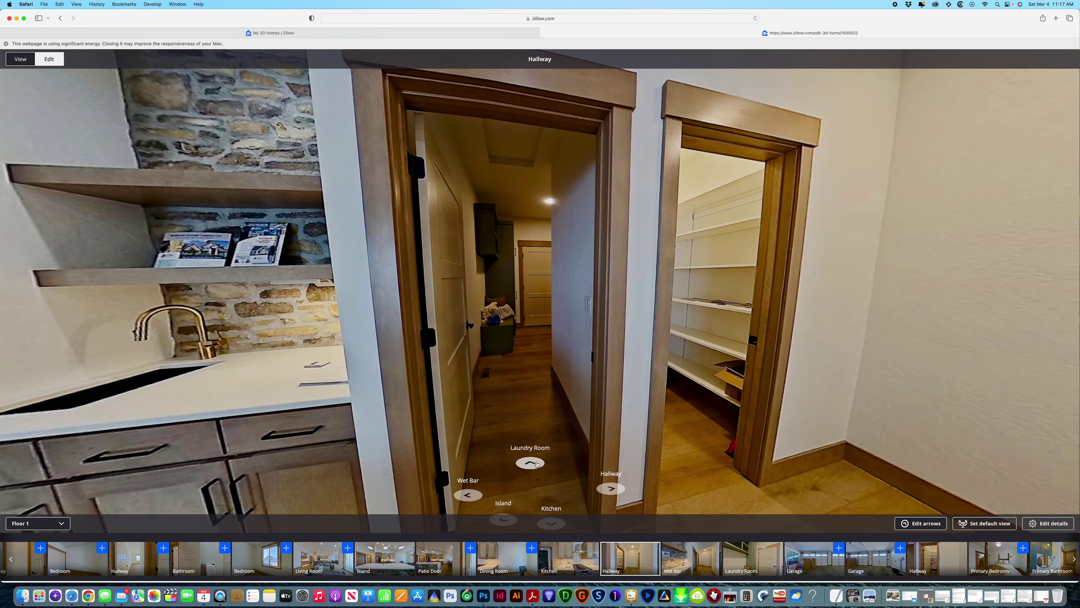
pyautogui.click(537, 464)
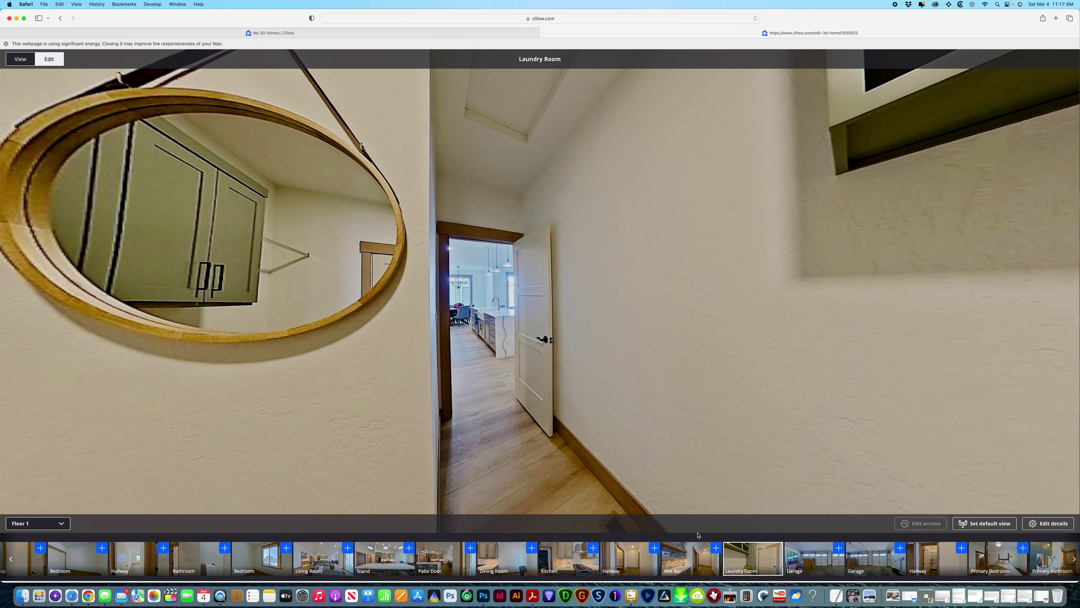
pyautogui.click(654, 548)
pyautogui.moveTo(544, 441); pyautogui.dragTo(1002, 480)
pyautogui.click(1052, 523)
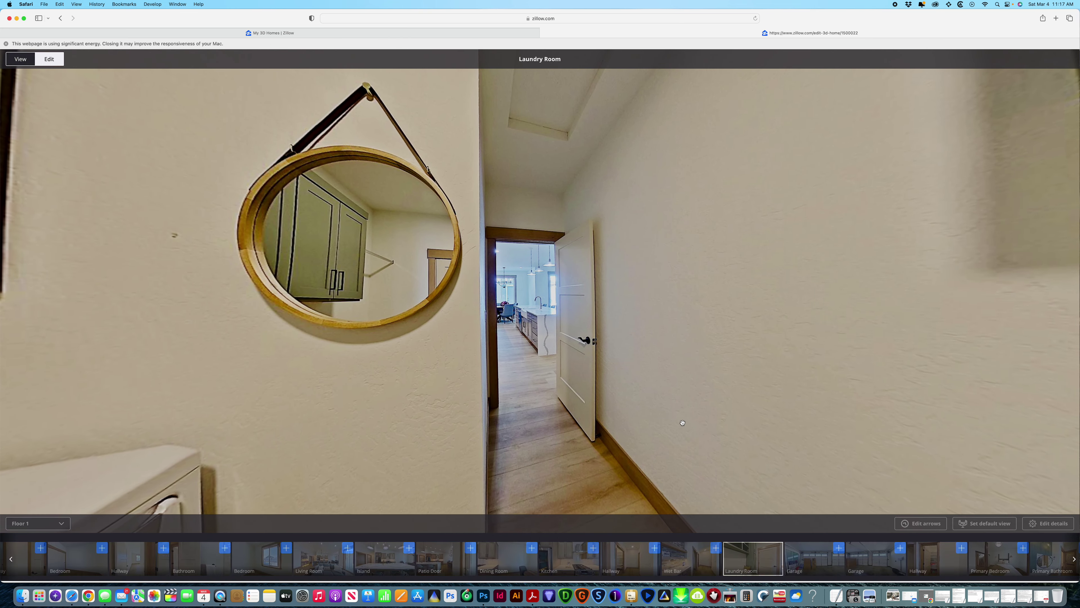
pyautogui.moveTo(682, 422); pyautogui.dragTo(562, 359)
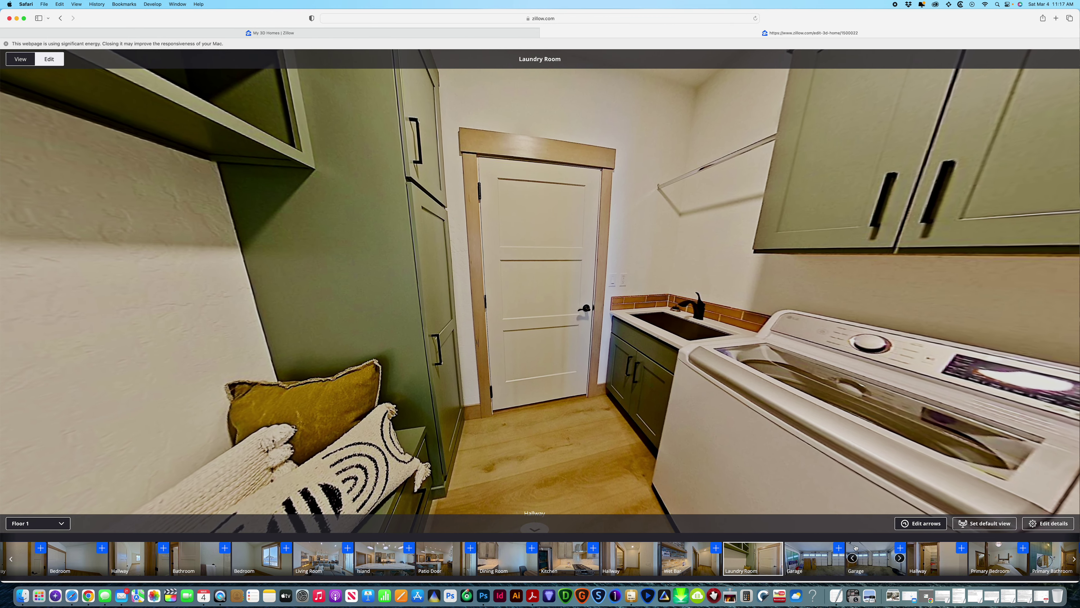
pyautogui.click(839, 548)
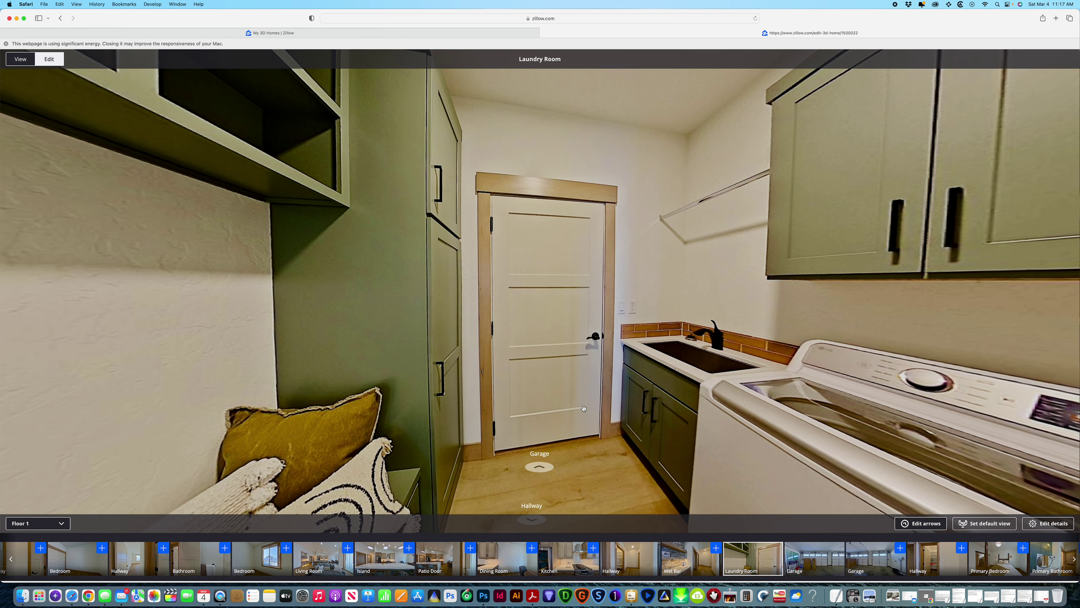
# Go through the Garage panoramas to the first one and save a connection to Laundry Room, aimed at the interior house door.
pyautogui.click(540, 462)
pyautogui.click(820, 405)
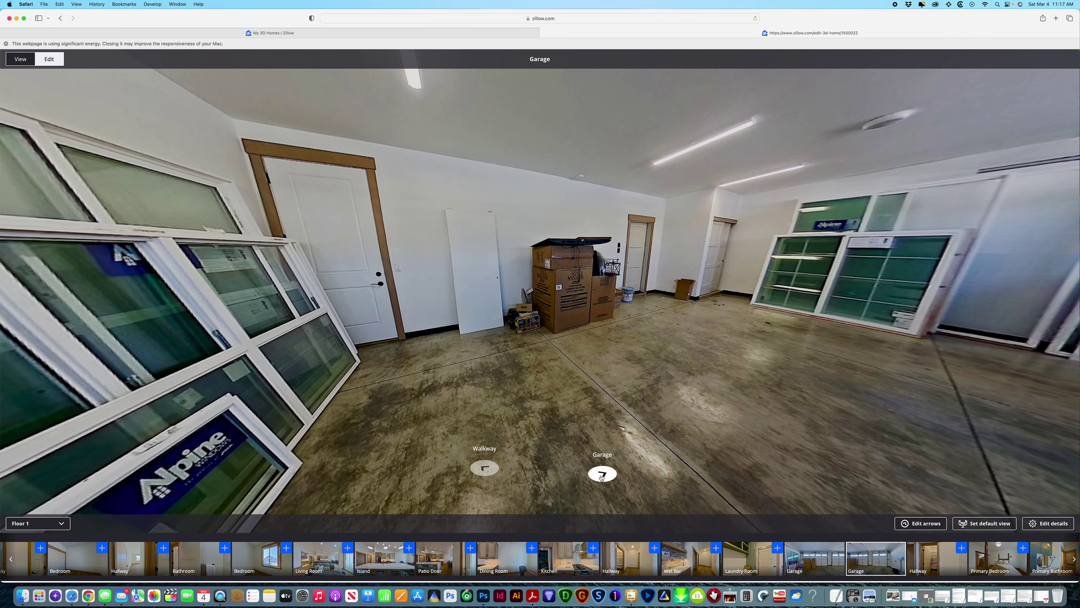
pyautogui.click(601, 474)
pyautogui.moveTo(574, 400); pyautogui.dragTo(475, 368)
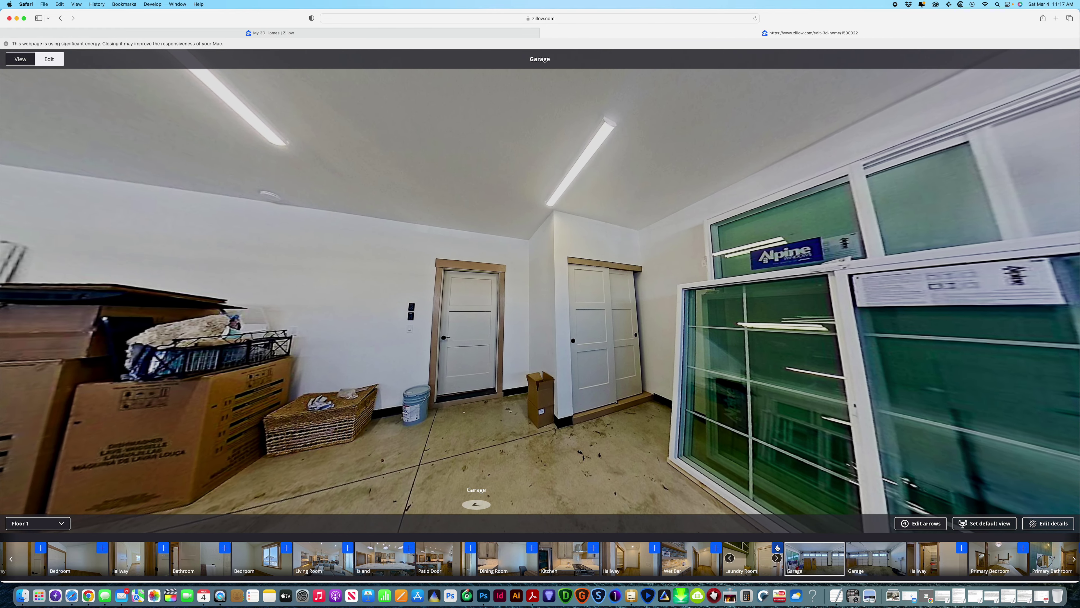
pyautogui.click(775, 546)
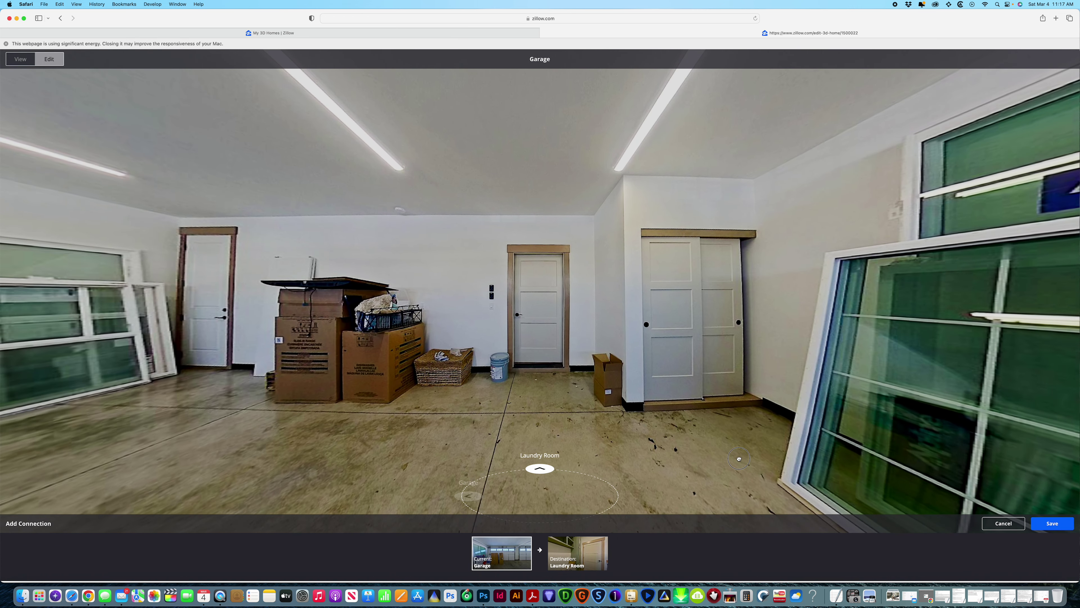
pyautogui.click(1051, 524)
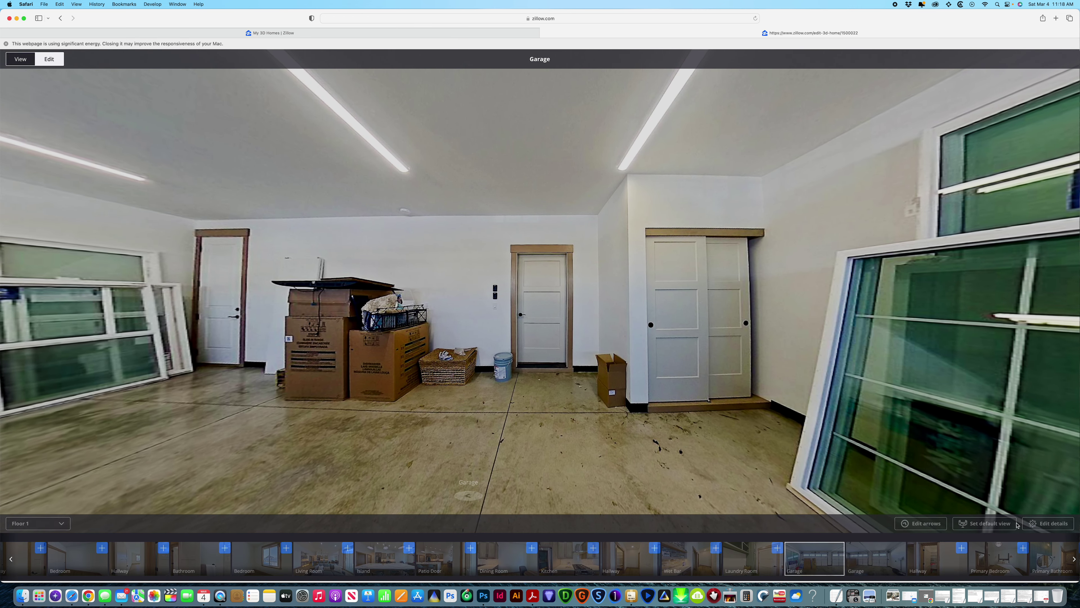
# Return through the Laundry Room and Hallway to the Hallway panorama beside the pantry and delete its connection to Wet Bar.
pyautogui.click(541, 470)
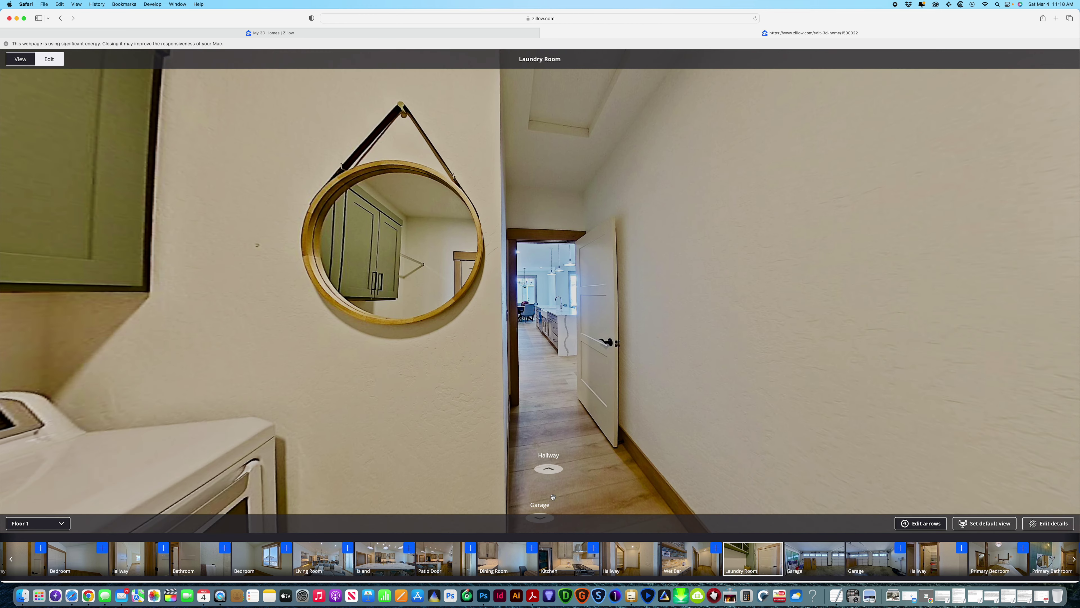
pyautogui.click(549, 470)
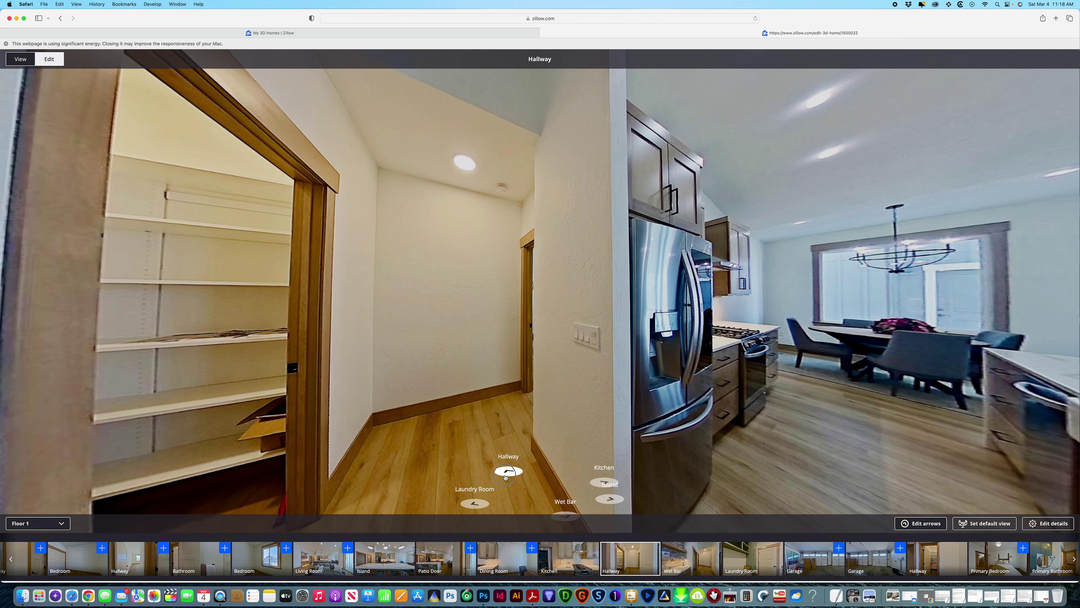
pyautogui.click(505, 477)
pyautogui.moveTo(450, 451); pyautogui.dragTo(828, 528)
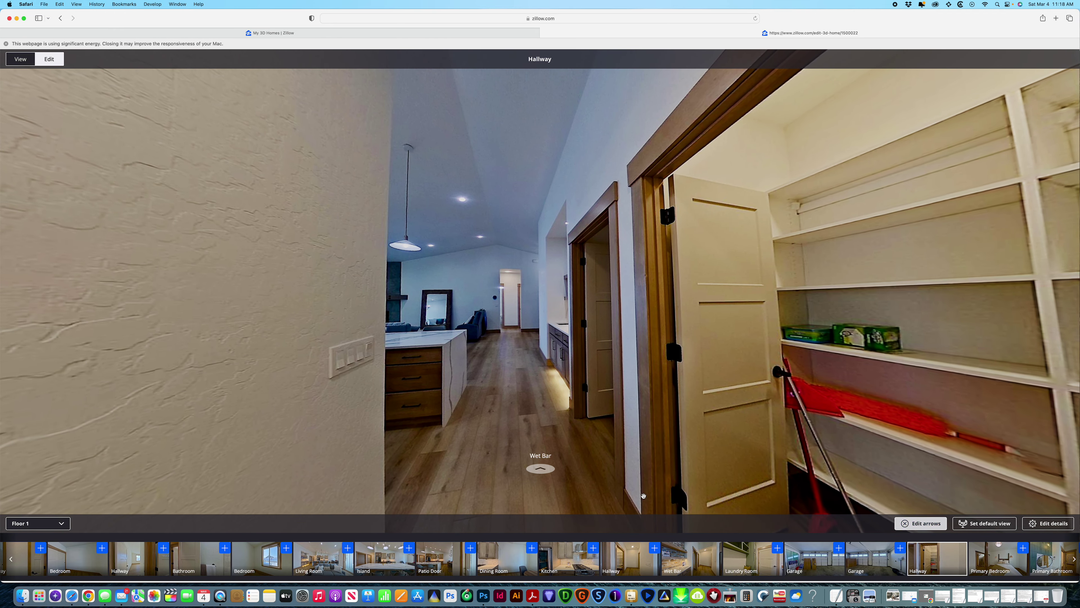
pyautogui.click(540, 469)
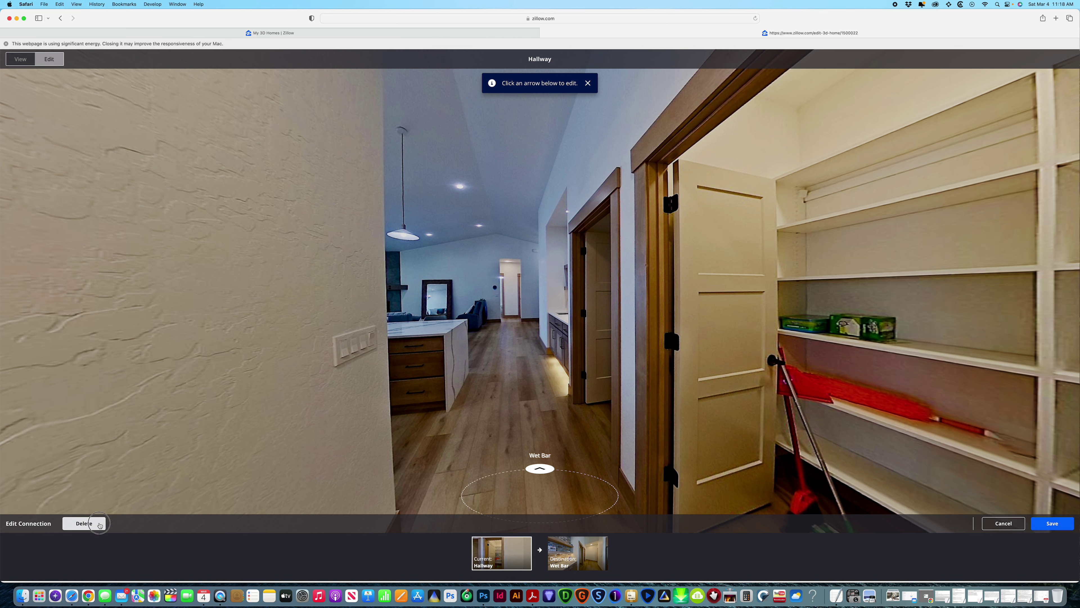
pyautogui.click(83, 523)
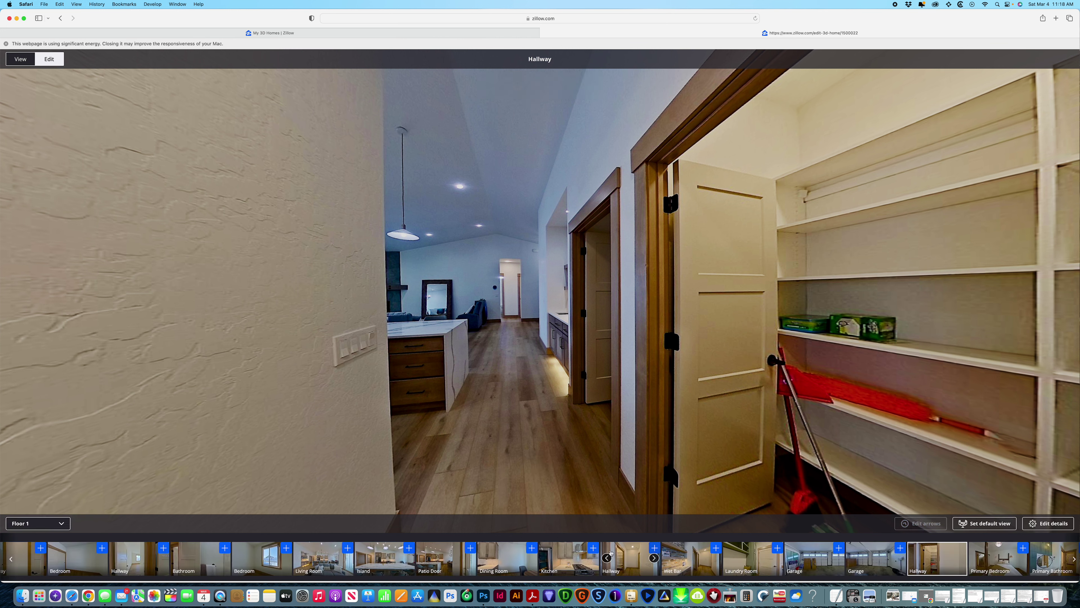
# Save a connection from the pantry-side Hallway to the Hallway beside the wet bar, aimed toward the living area, and follow it.
pyautogui.click(650, 549)
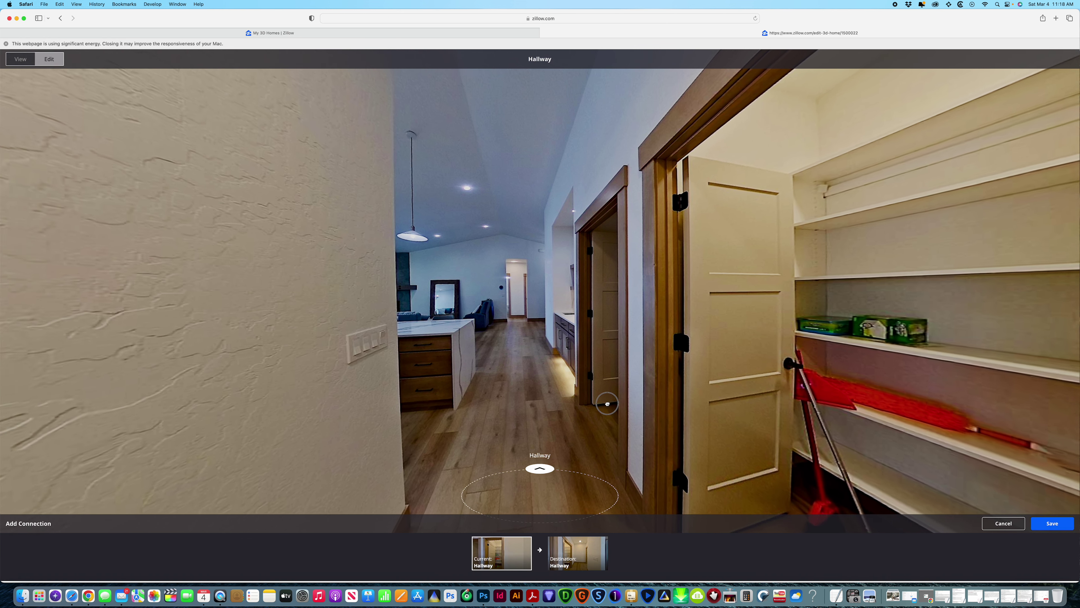
pyautogui.click(1052, 524)
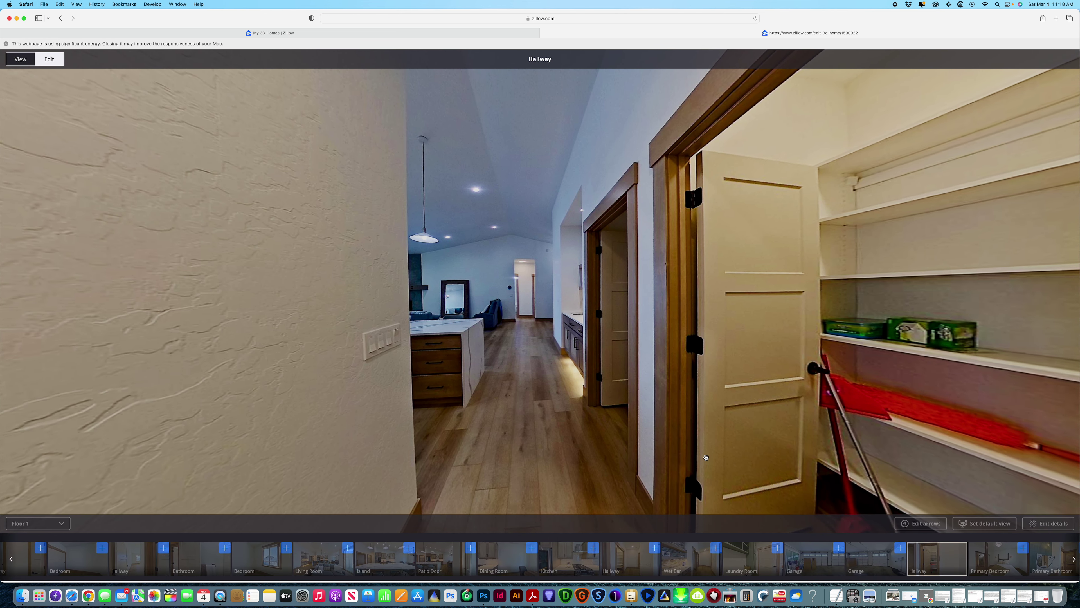
pyautogui.click(534, 469)
pyautogui.moveTo(470, 421); pyautogui.dragTo(612, 460)
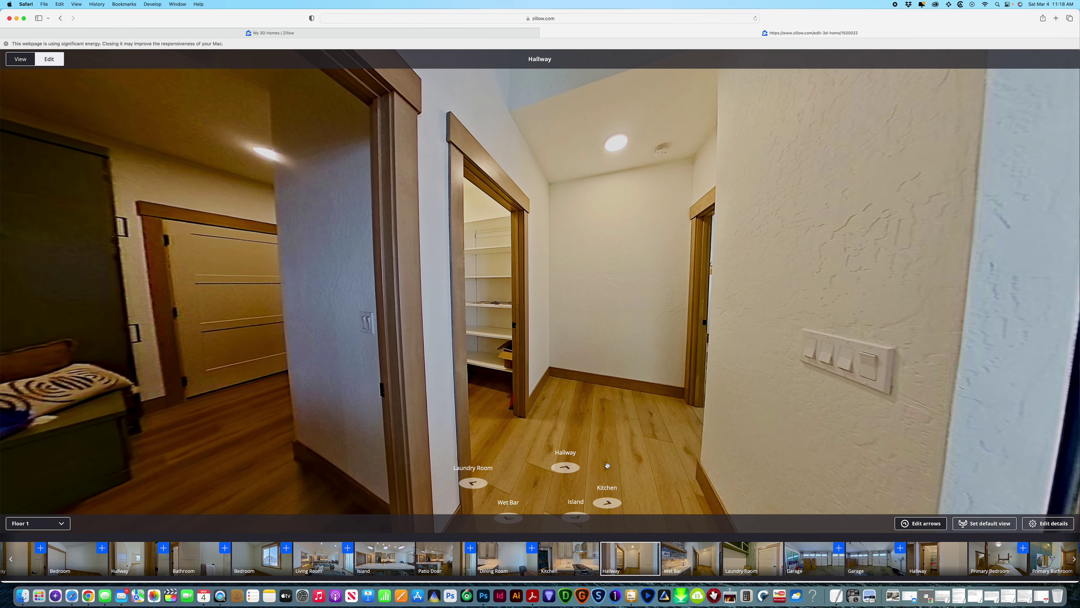
# Return to the pantry-side Hallway and save a connection to Primary Bedroom, aimed through the open bedroom door.
pyautogui.click(566, 466)
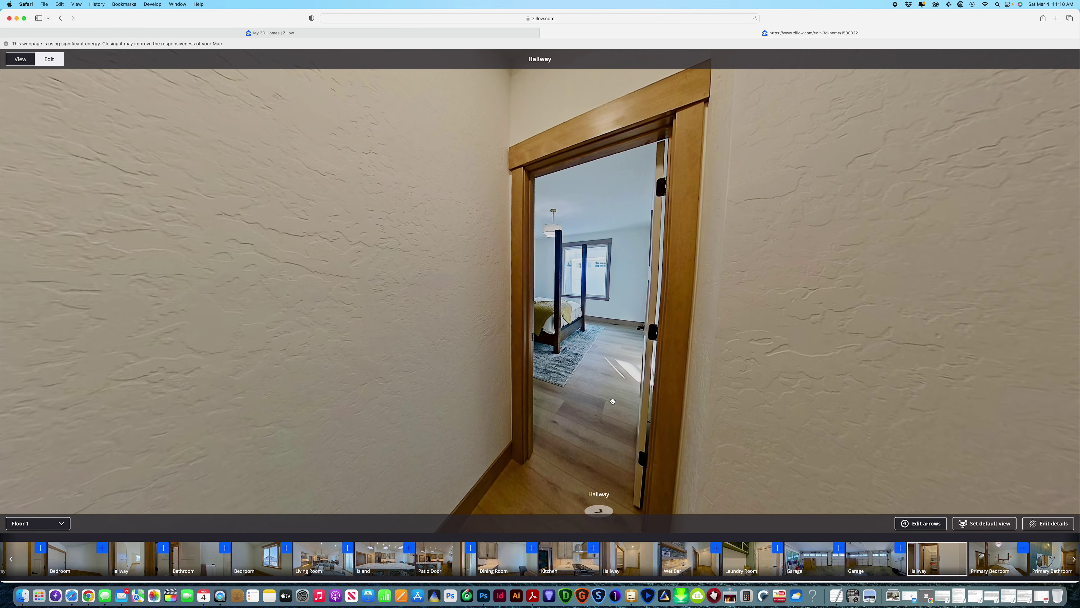
pyautogui.hscroll(3, 926, 565)
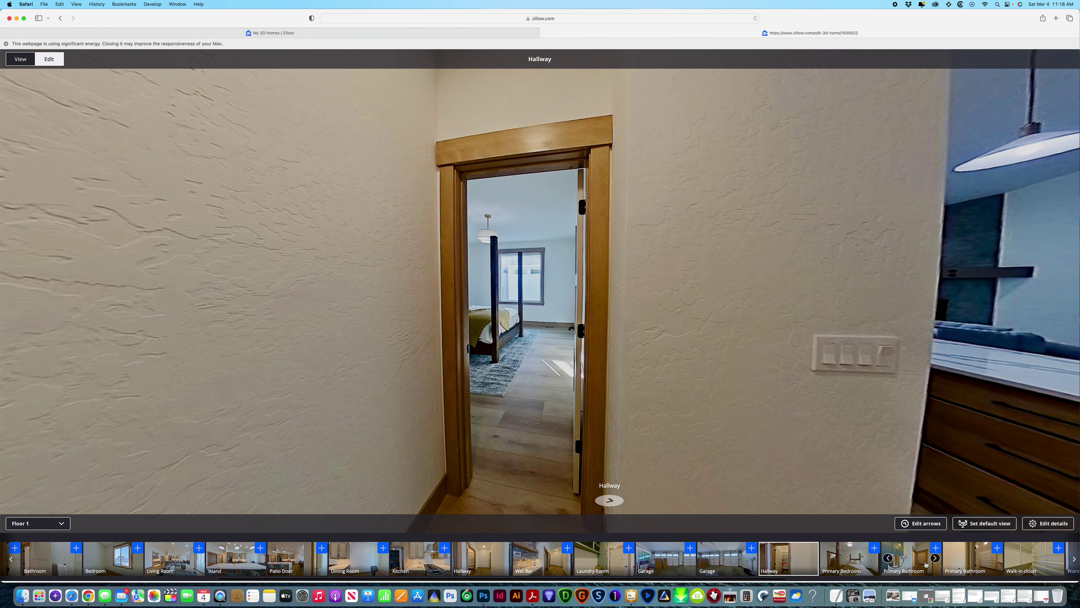
pyautogui.click(874, 548)
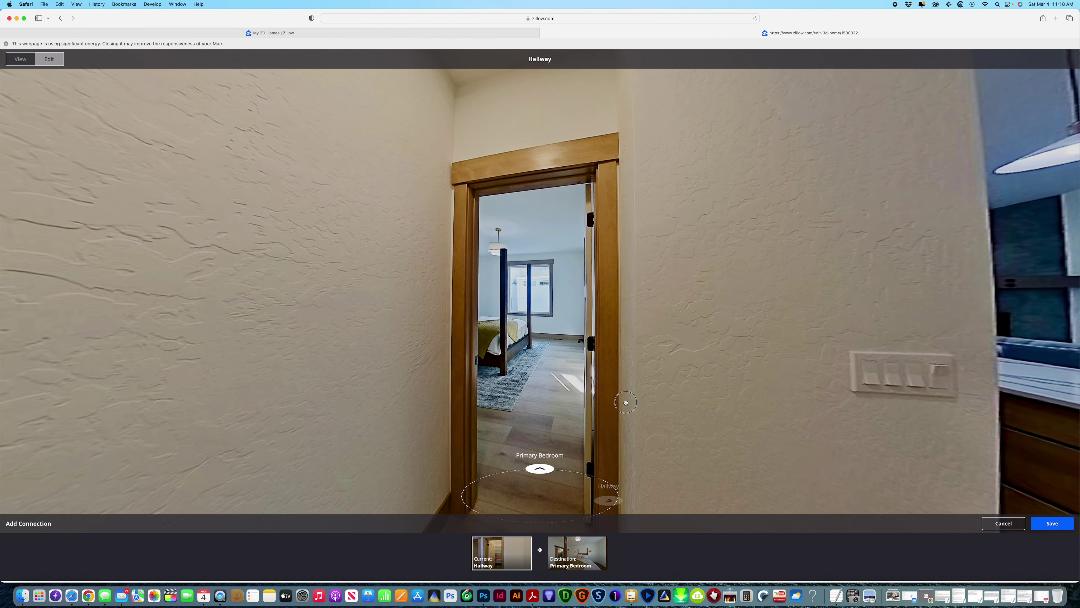
pyautogui.click(1065, 527)
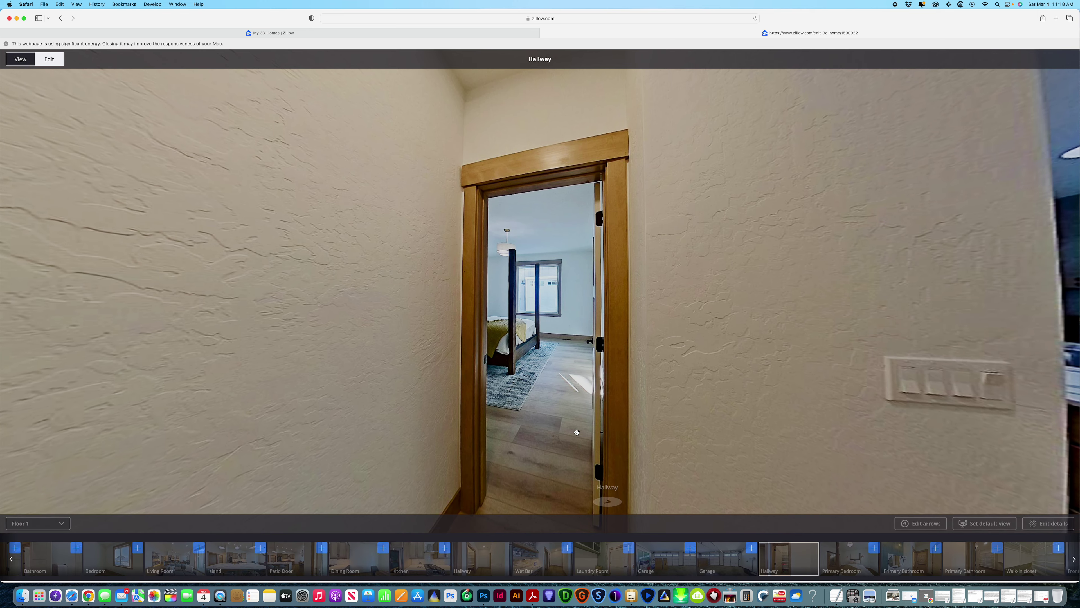
# Go to the Primary Bedroom and save a connection back to the pantry-side Hallway, aimed at the open door.
pyautogui.click(553, 429)
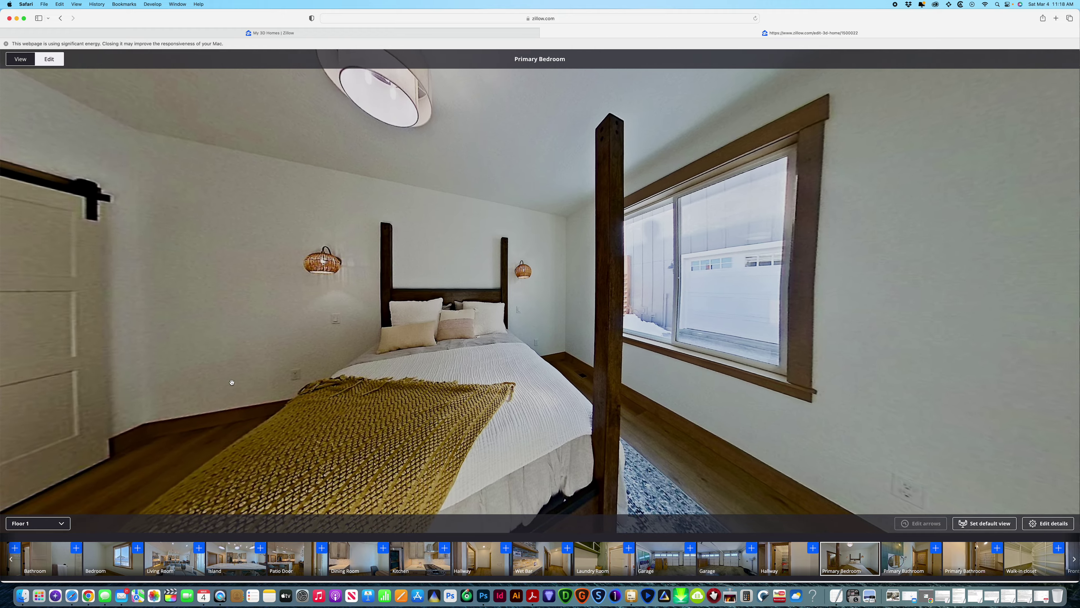
pyautogui.moveTo(232, 382); pyautogui.dragTo(605, 376)
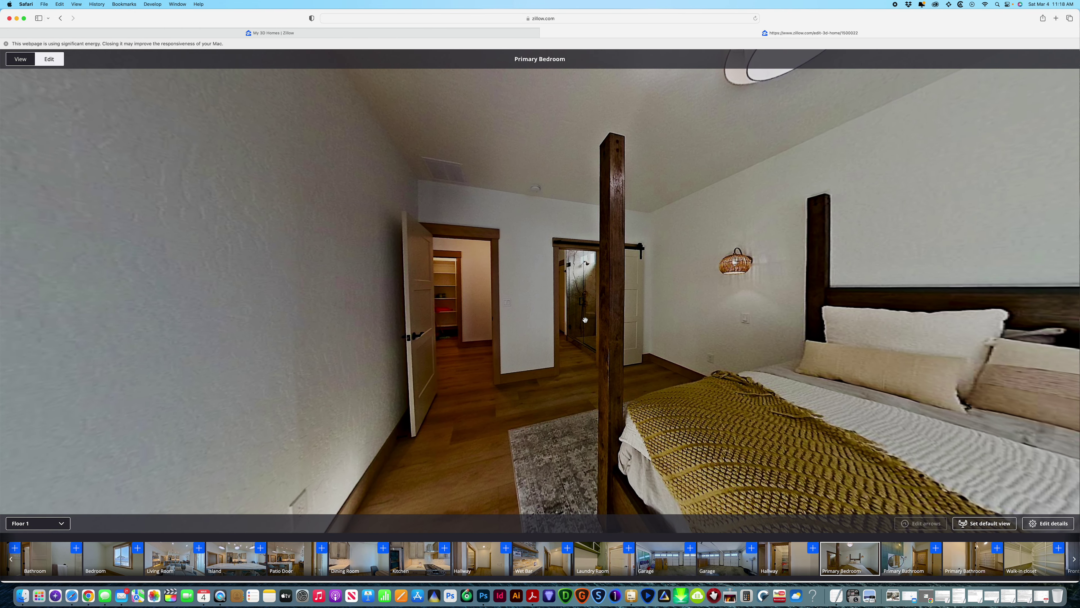
pyautogui.click(812, 548)
pyautogui.moveTo(655, 404); pyautogui.dragTo(725, 413)
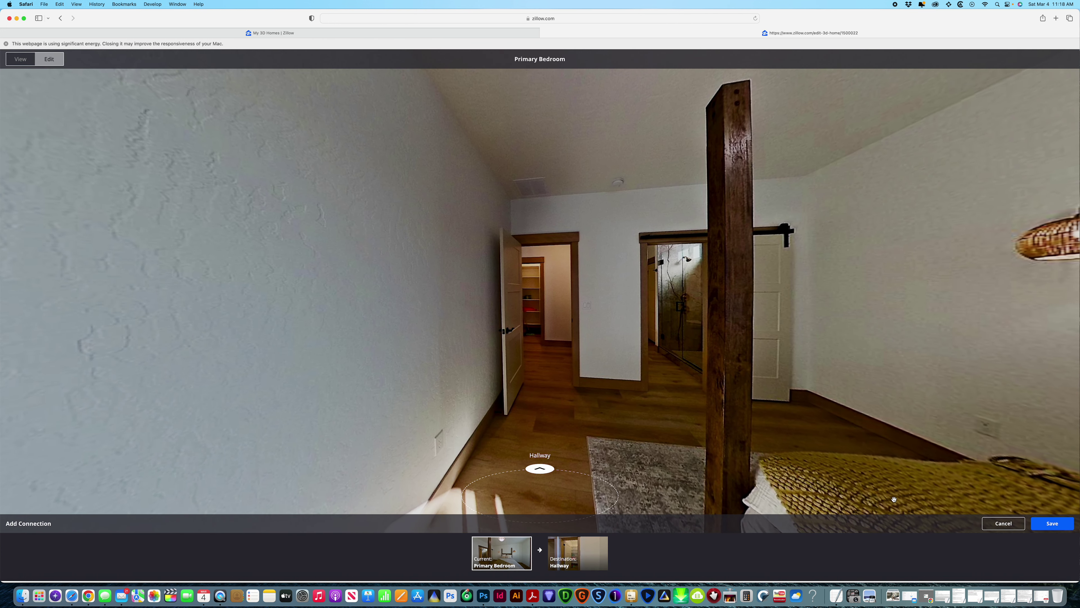
pyautogui.click(1057, 528)
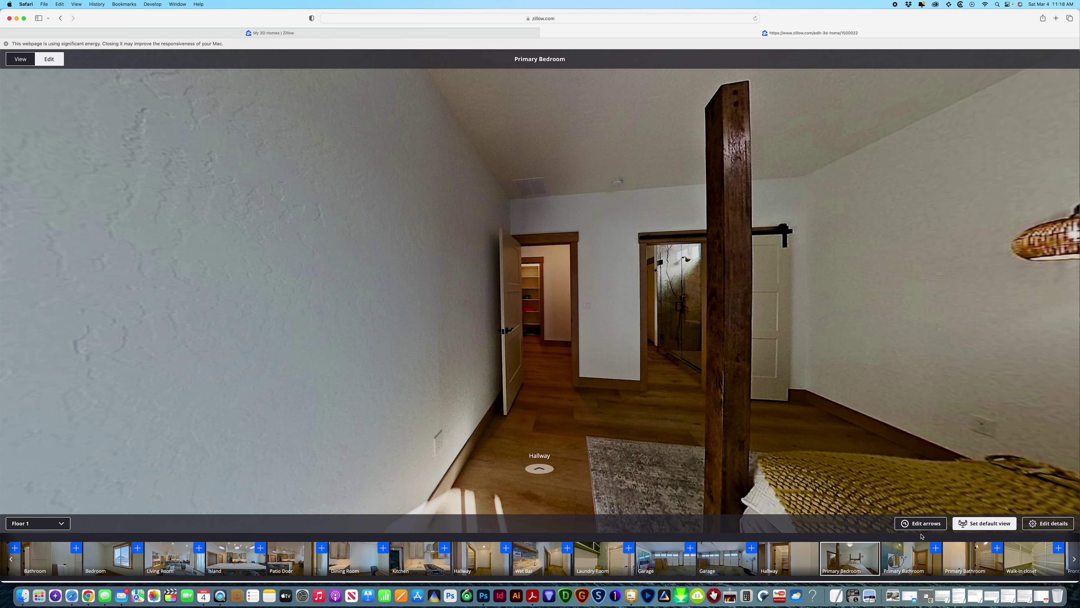
# Save a connection from the Primary Bedroom to the first Primary Bathroom panorama, aimed at the sliding barn door opening.
pyautogui.click(934, 548)
pyautogui.moveTo(820, 415); pyautogui.dragTo(672, 414)
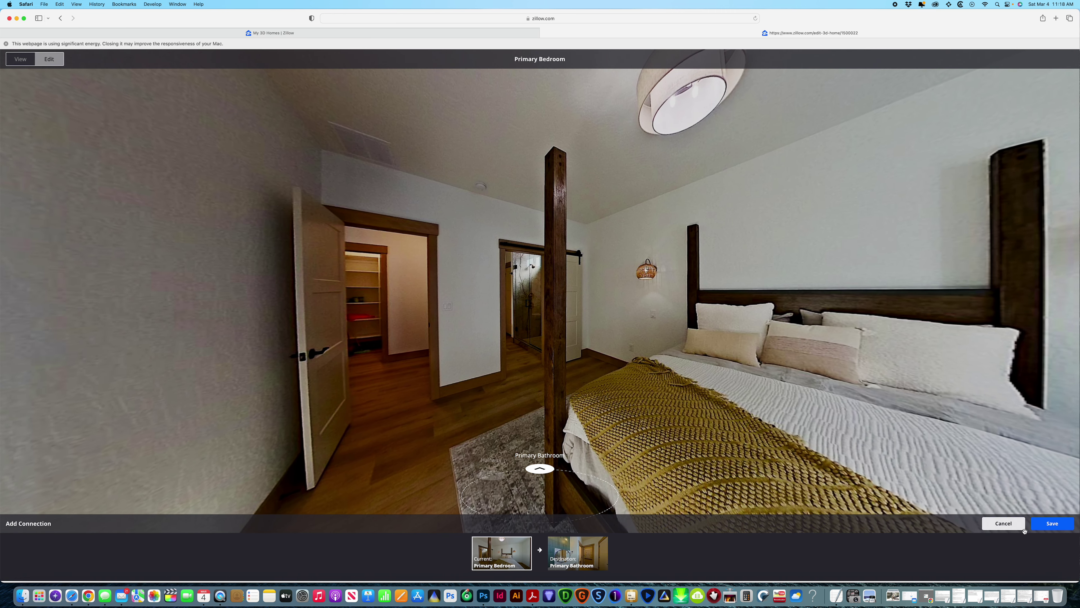
pyautogui.click(1051, 525)
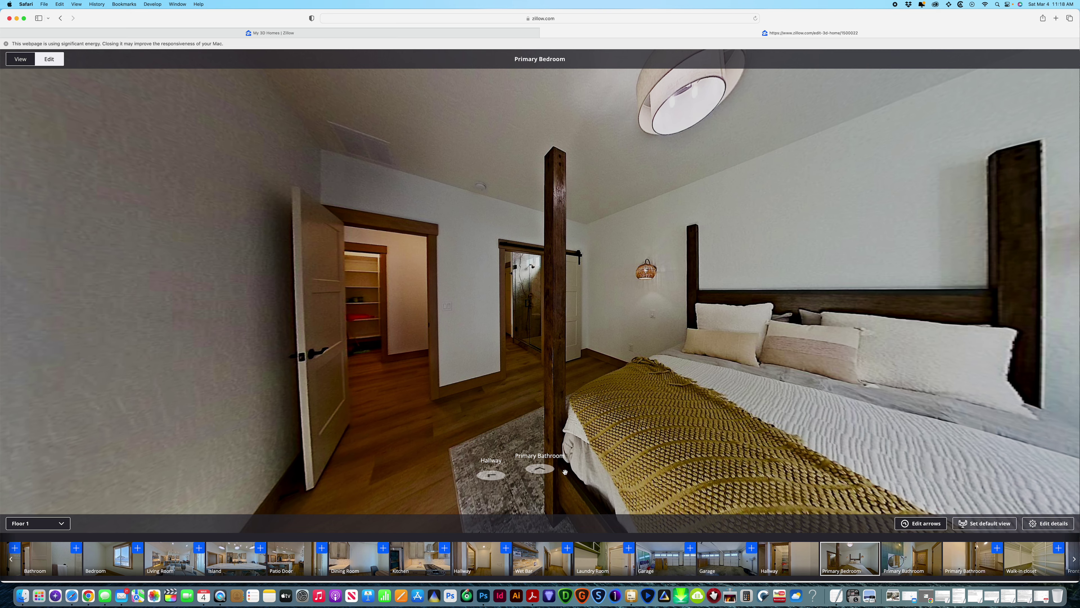
# Go to the first Primary Bathroom panorama and save a connection back to Primary Bedroom, aimed through the bedroom doorway.
pyautogui.click(540, 468)
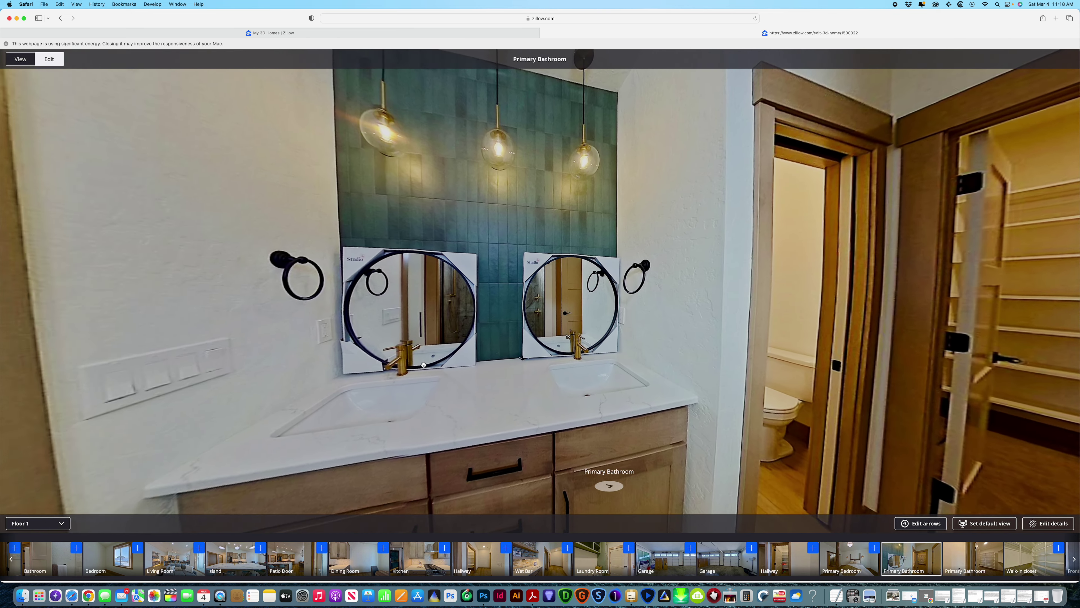
pyautogui.moveTo(423, 365); pyautogui.dragTo(565, 418)
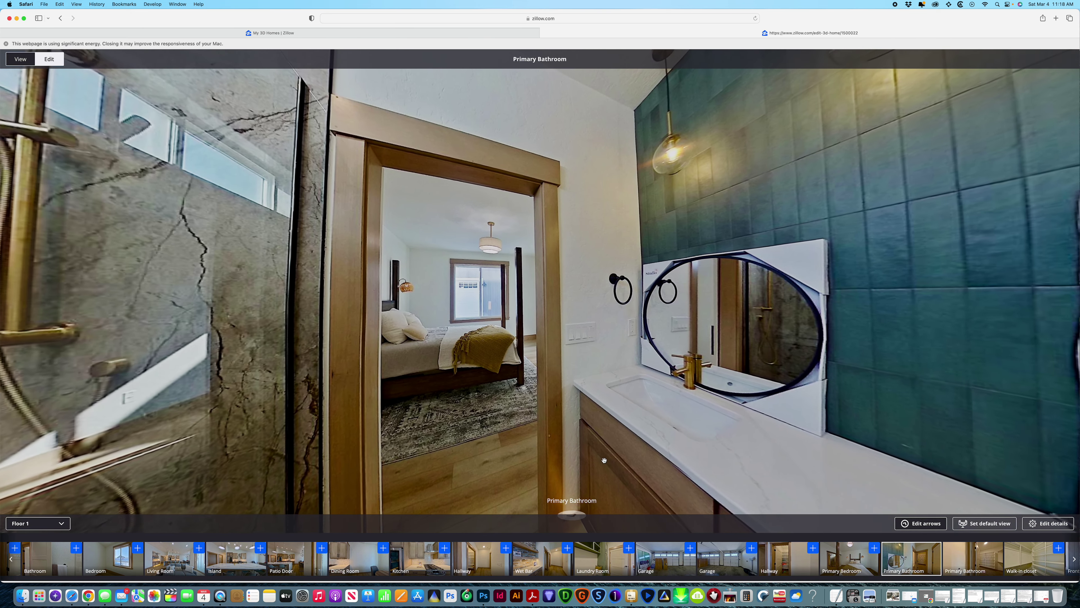
pyautogui.click(871, 549)
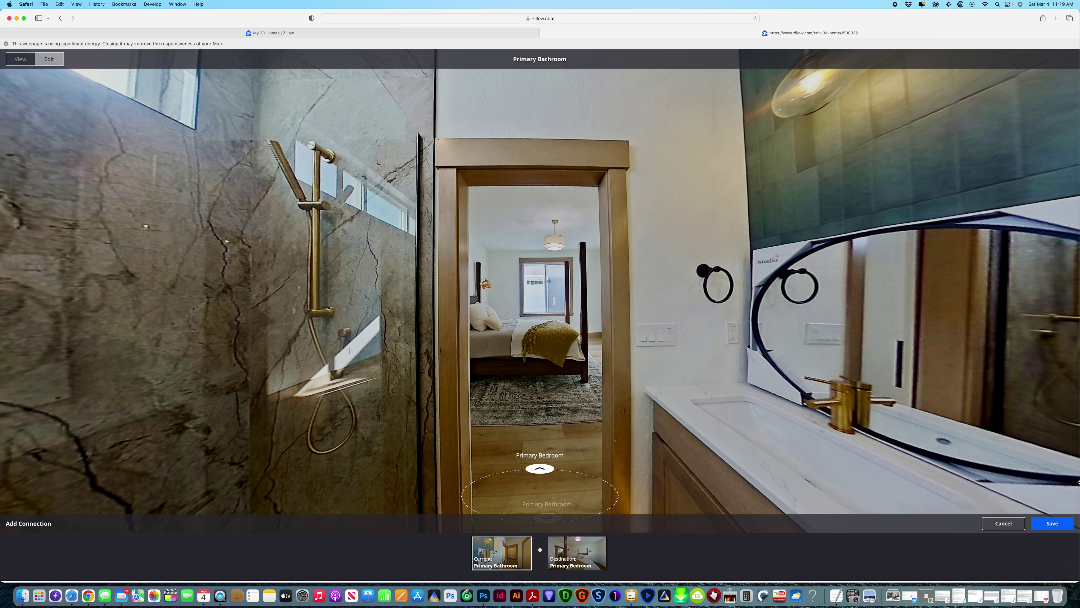
pyautogui.click(1064, 523)
# Check the arrows from the first Primary Bathroom panorama through the second one to the Walk-in closet and back.
pyautogui.moveTo(707, 385); pyautogui.dragTo(565, 351)
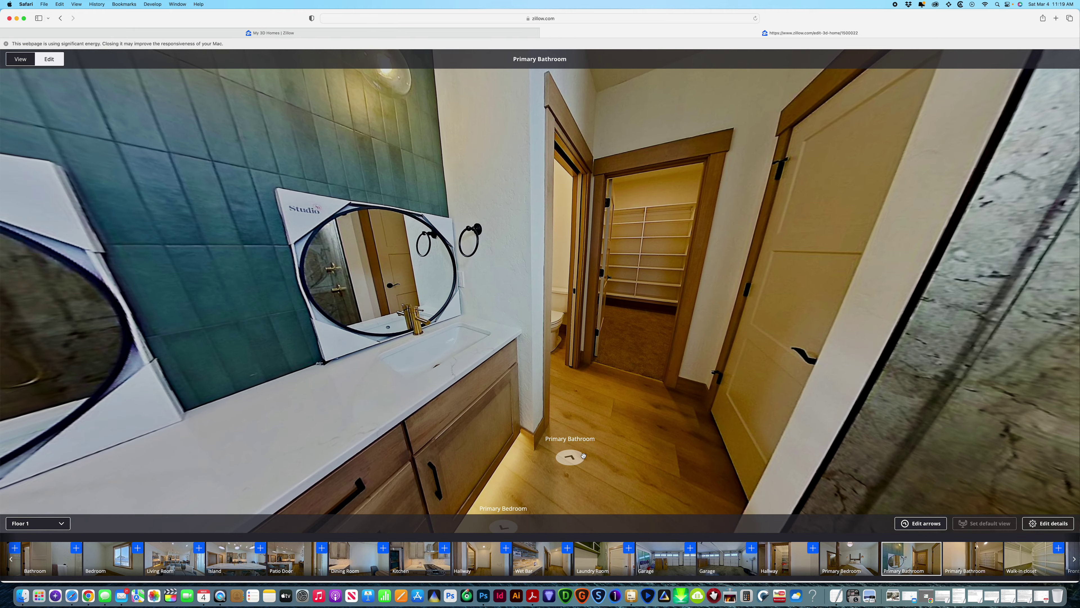
pyautogui.click(583, 390)
pyautogui.moveTo(407, 396); pyautogui.dragTo(615, 364)
pyautogui.click(615, 365)
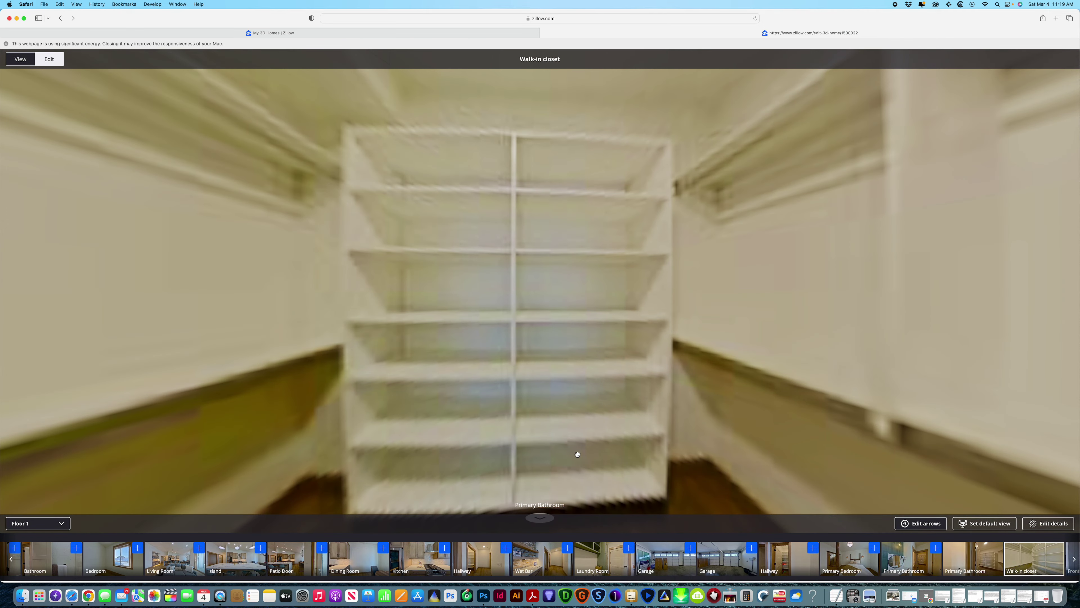
pyautogui.moveTo(736, 385); pyautogui.dragTo(838, 385)
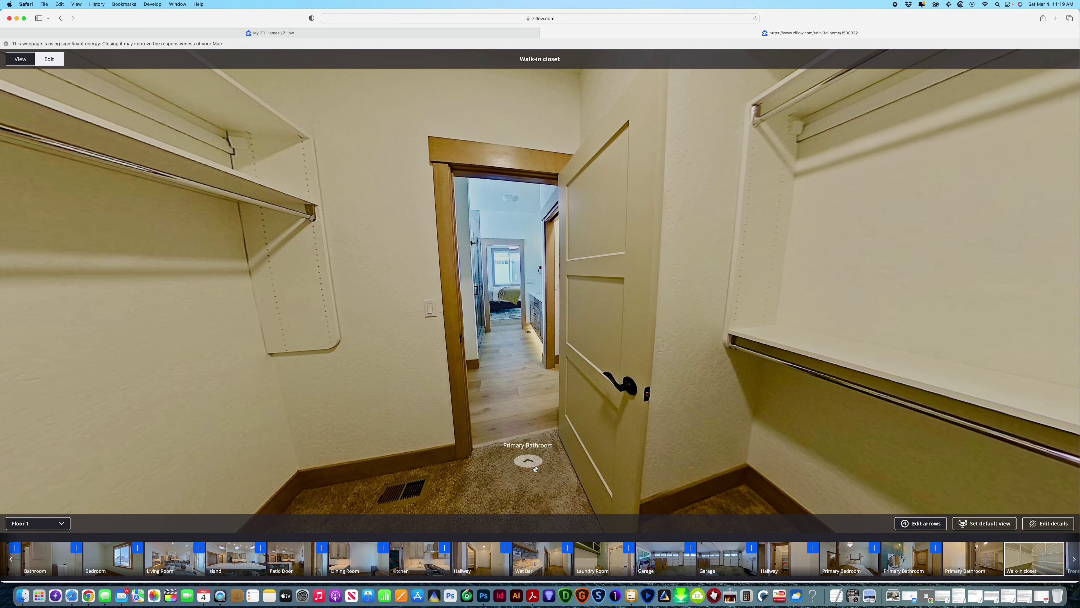
pyautogui.click(535, 468)
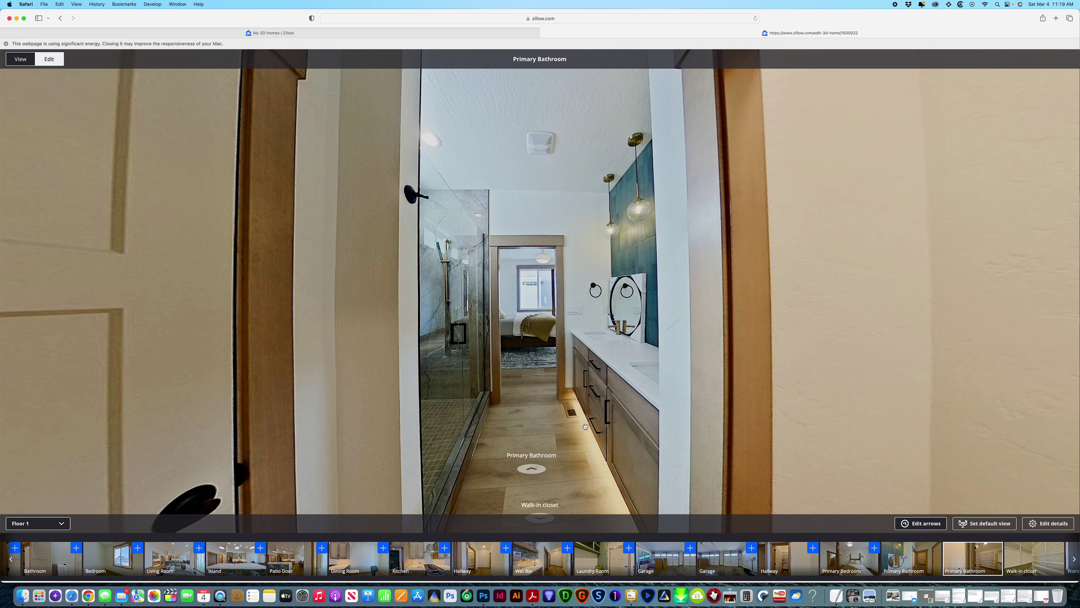
pyautogui.click(531, 470)
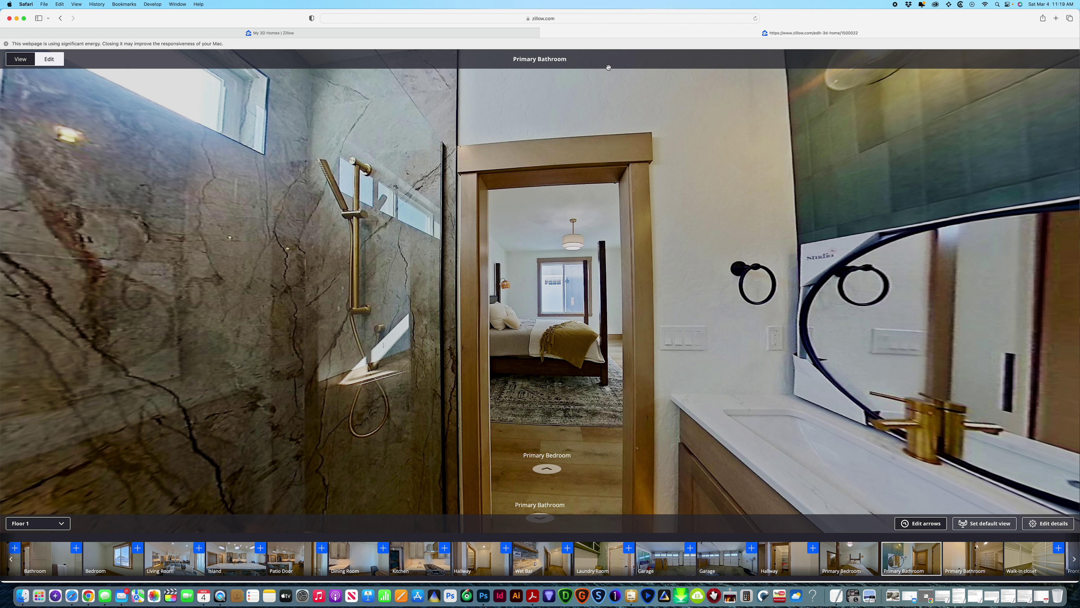
# Reopen the tour from My 3D Homes to check the arrows from Entry through the Hallway to the Living Room, and close it.
pyautogui.click(544, 33)
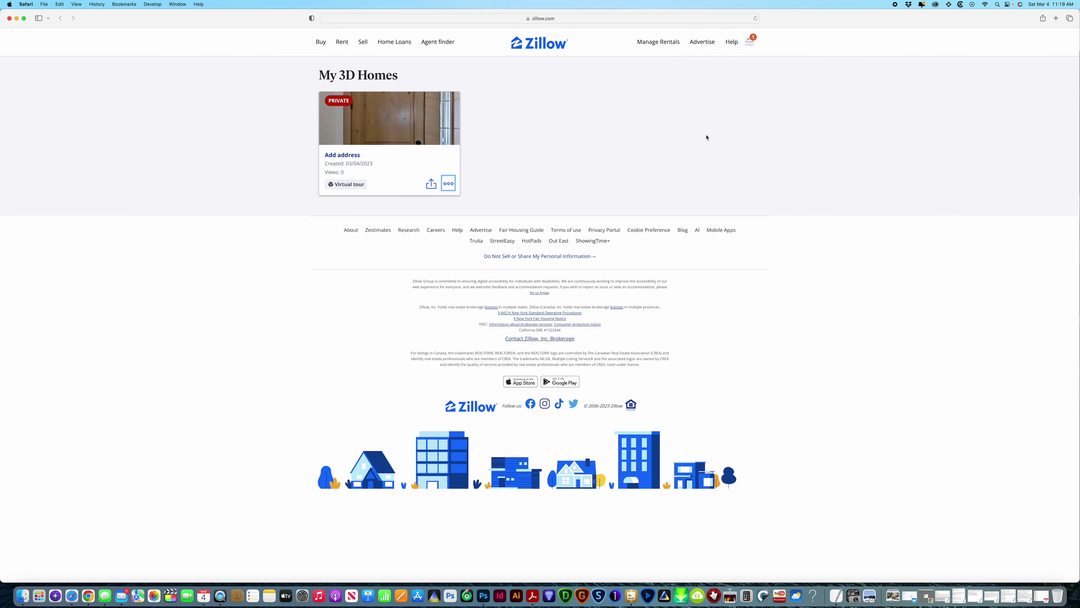
pyautogui.click(425, 132)
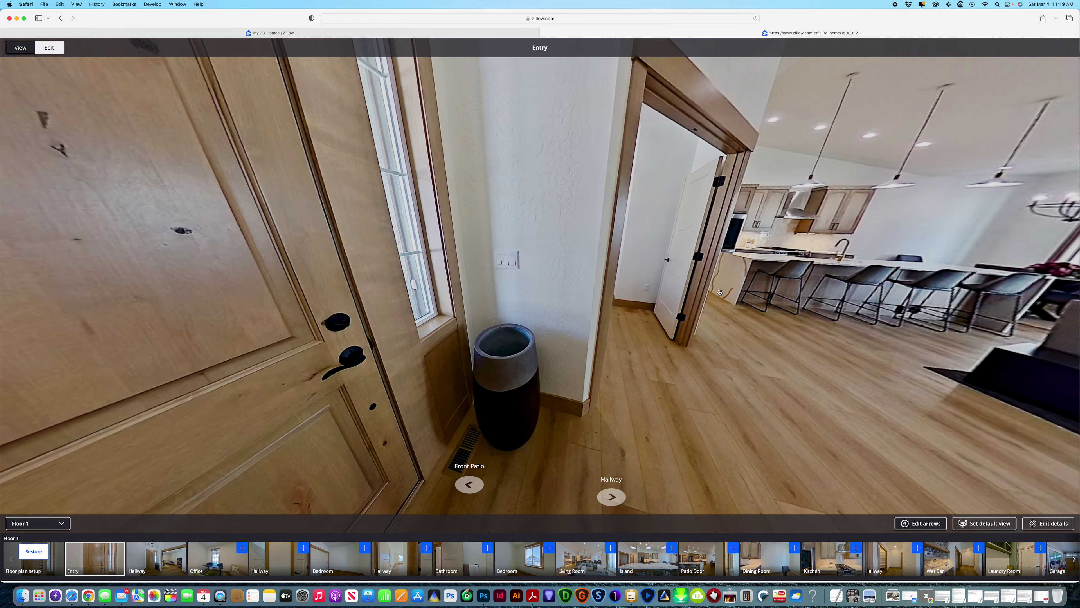
pyautogui.click(719, 292)
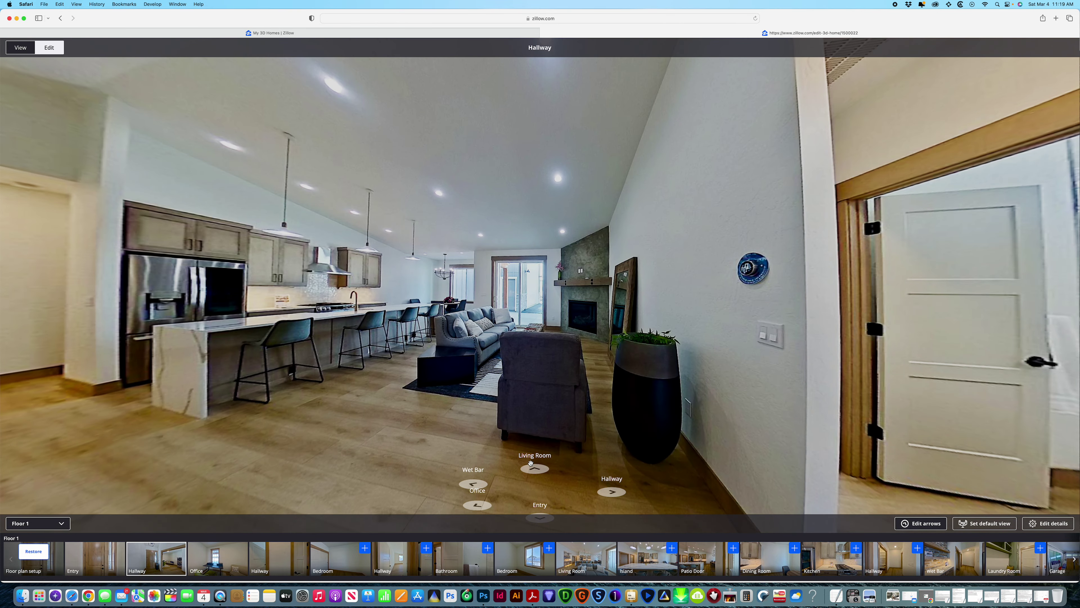
pyautogui.click(531, 470)
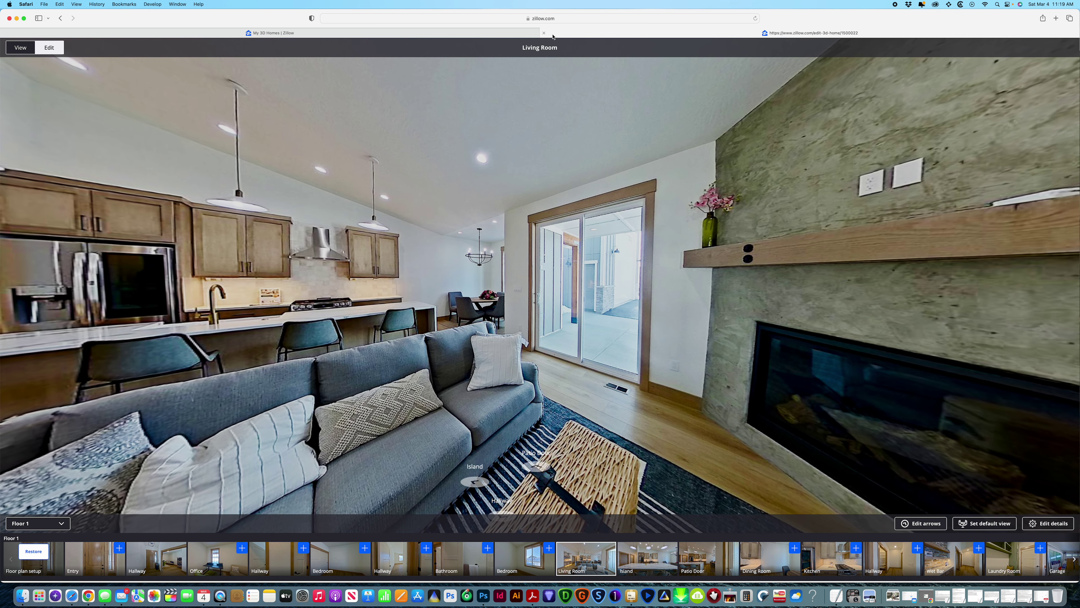
pyautogui.click(544, 33)
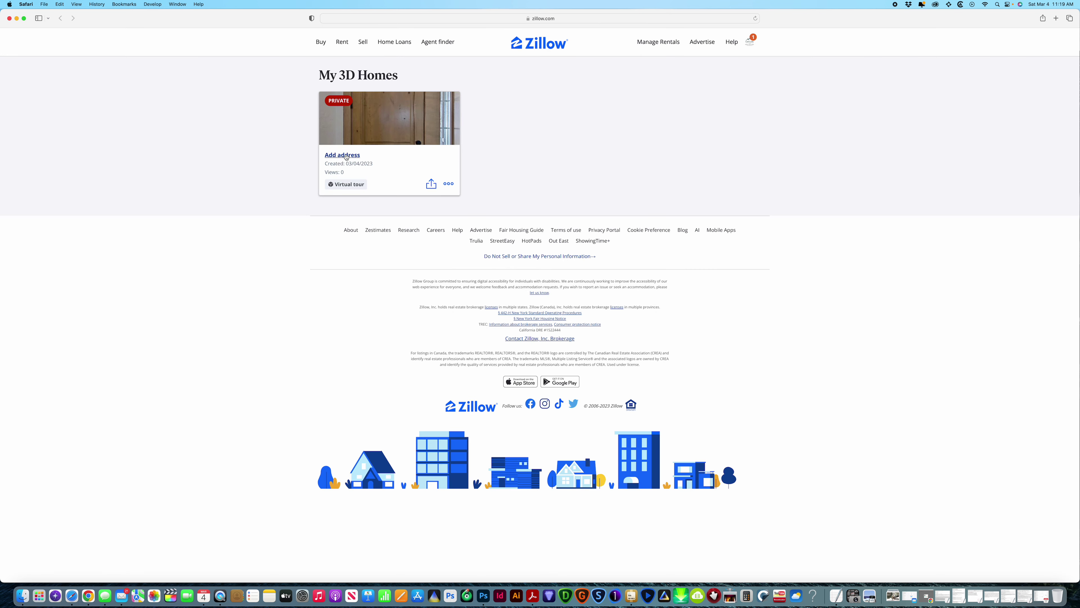